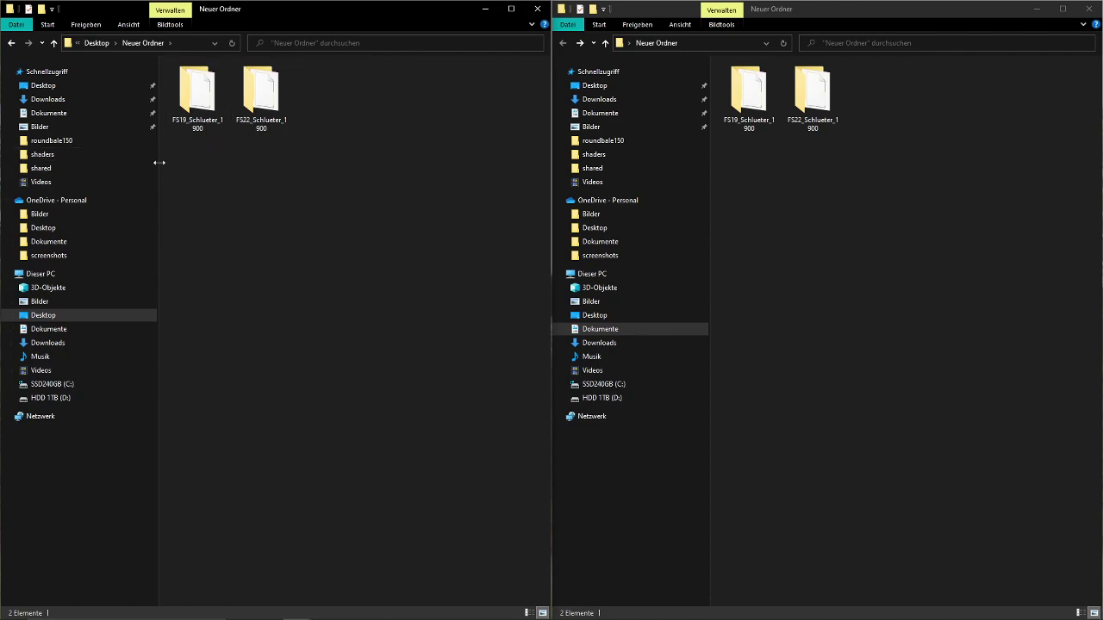
left_click_drag(158, 162, 130, 183)
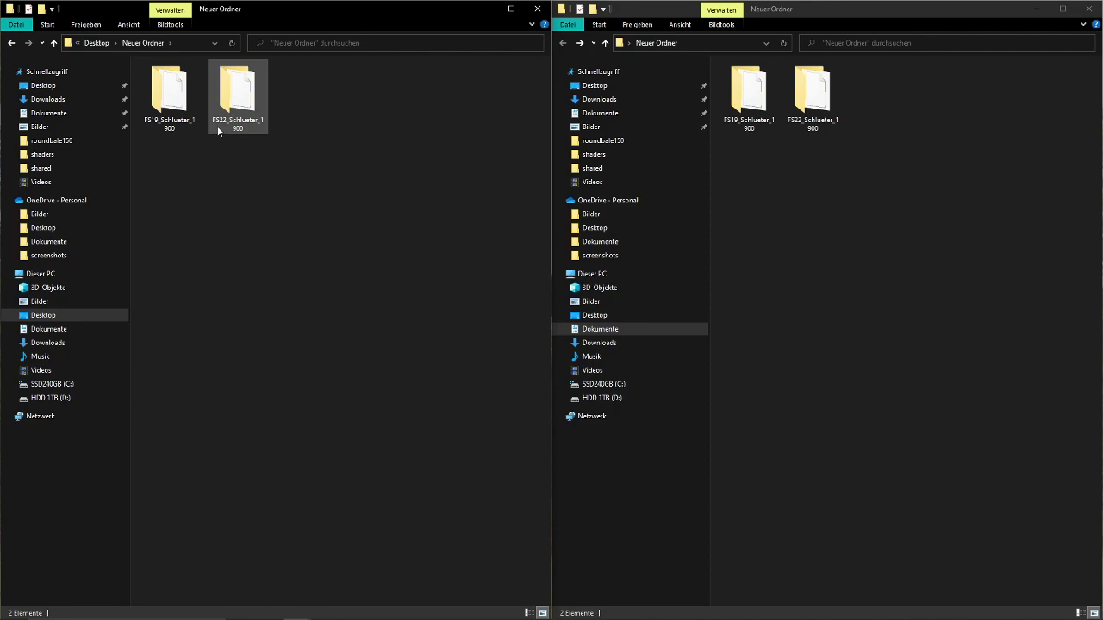
mouse_move(217, 127)
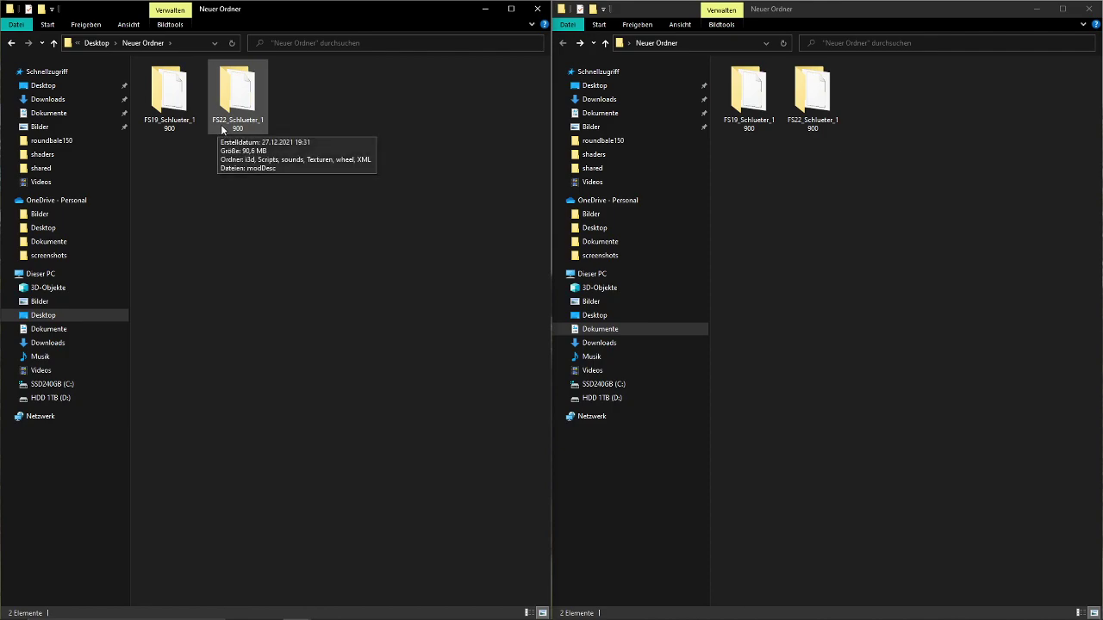
double_click(155, 130)
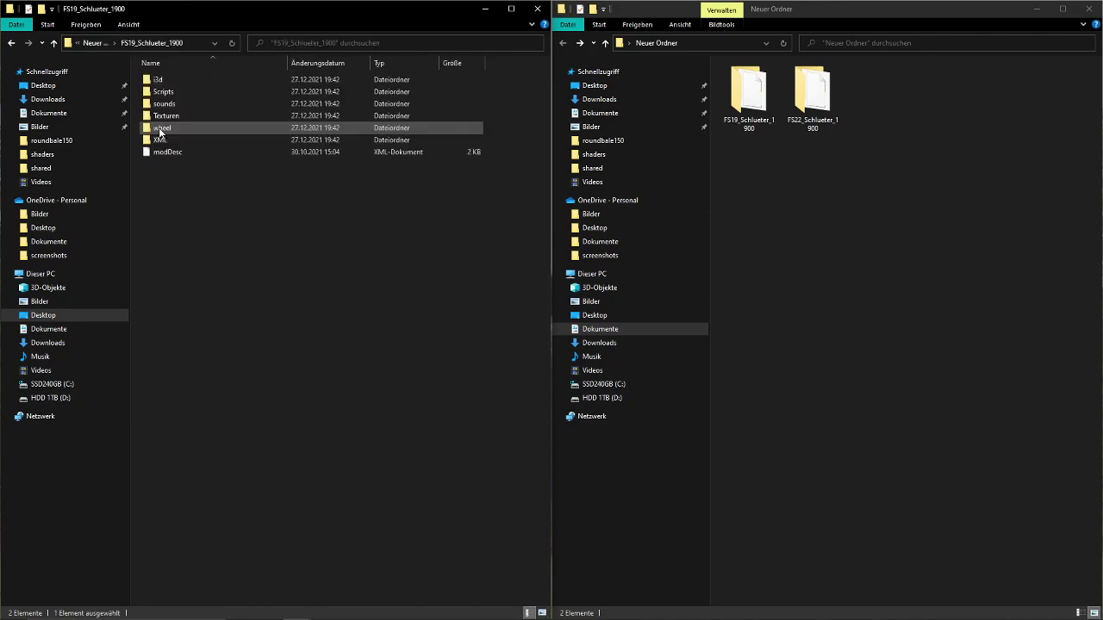
double_click(162, 80)
key("alt+Left")
key("alt+Left")
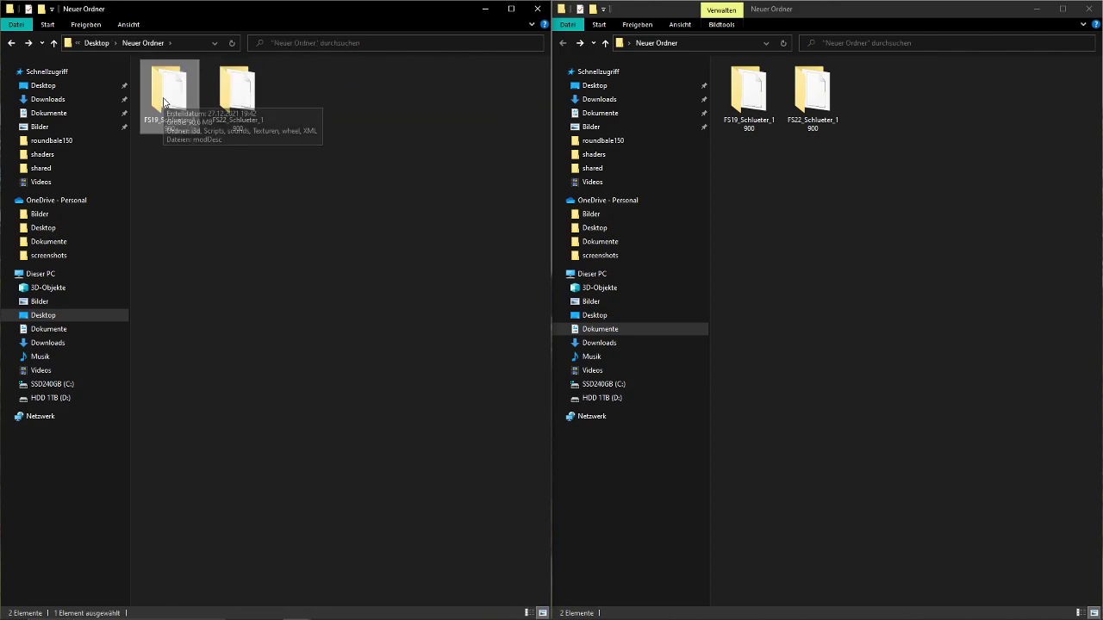
- Open 1900Special from the i3d folder of FS19_Schlueter_1900 in GIANTS Editor version 8.2.2
double_click(164, 101)
left_click(162, 81)
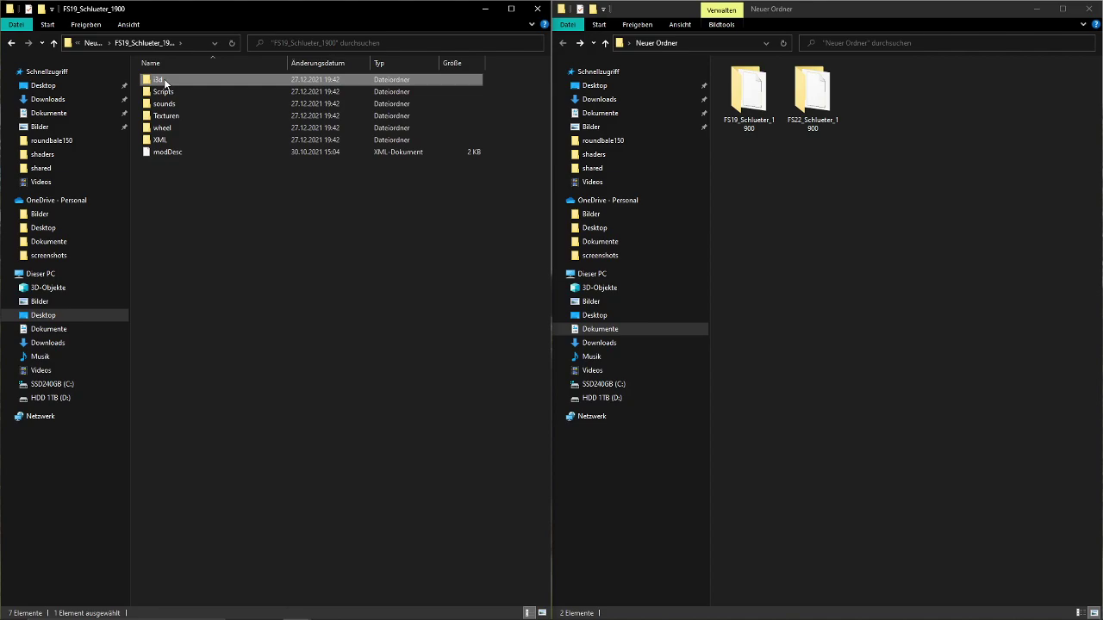
double_click(164, 82)
double_click(172, 82)
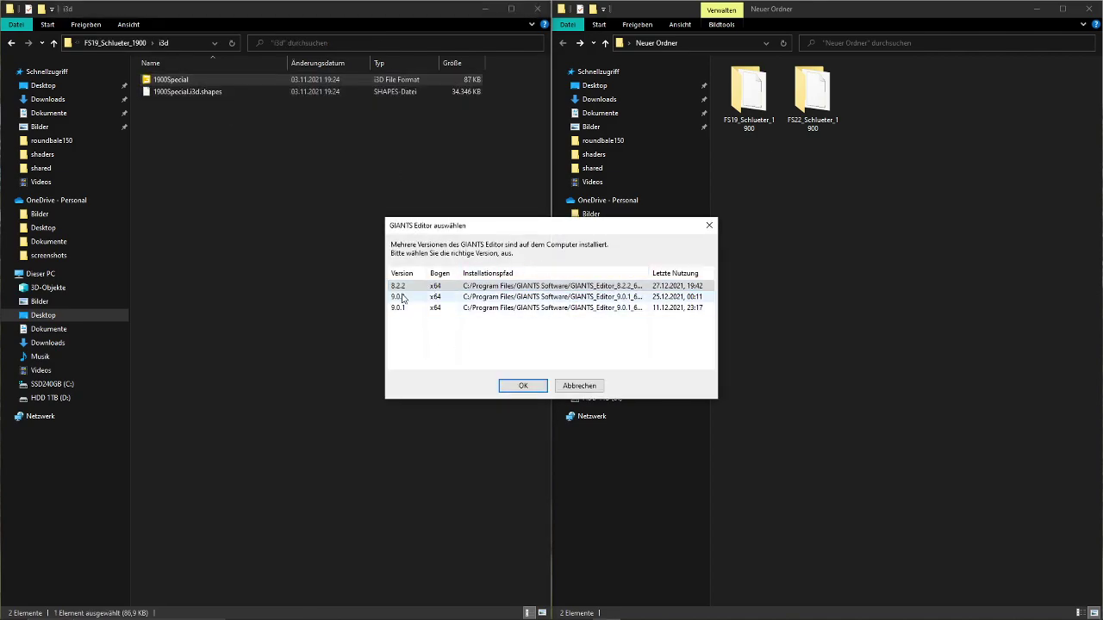
left_click(521, 386)
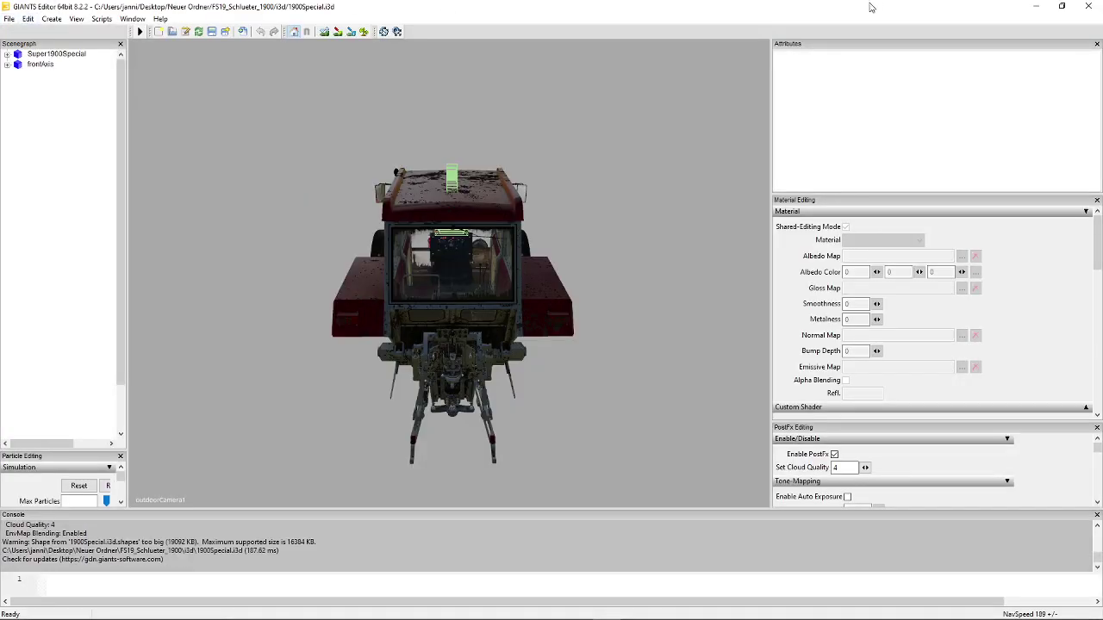
- Switch to File Explorer and copy the name of the 1900Special file in the i3d folder of FS22_Schlueter_1900
left_click(1035, 6)
double_click(812, 88)
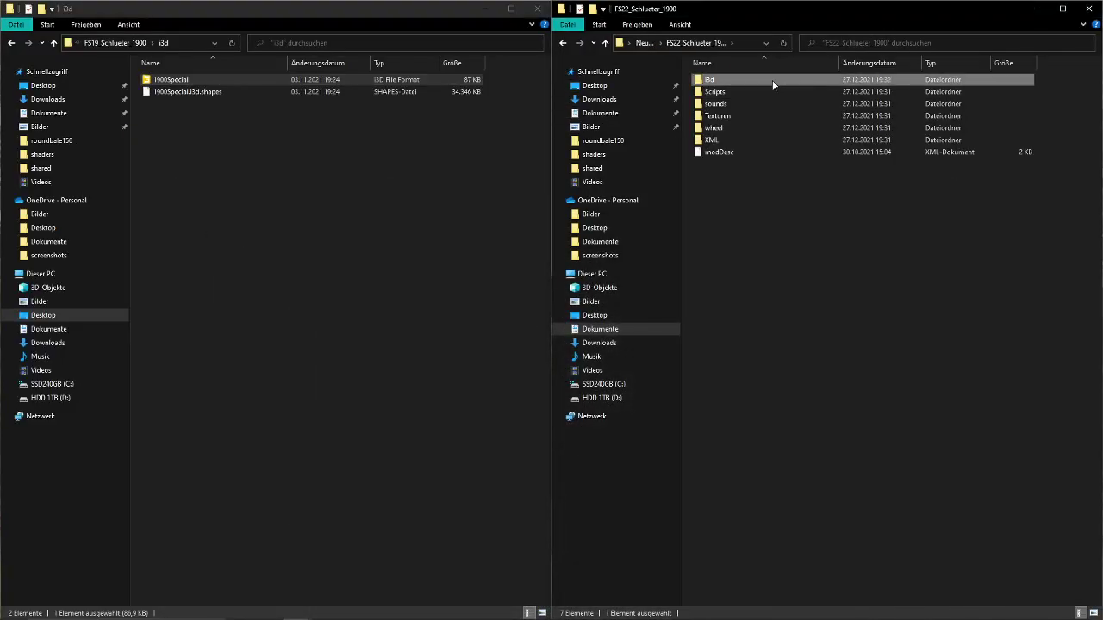
double_click(772, 81)
left_click_drag(755, 121, 744, 79)
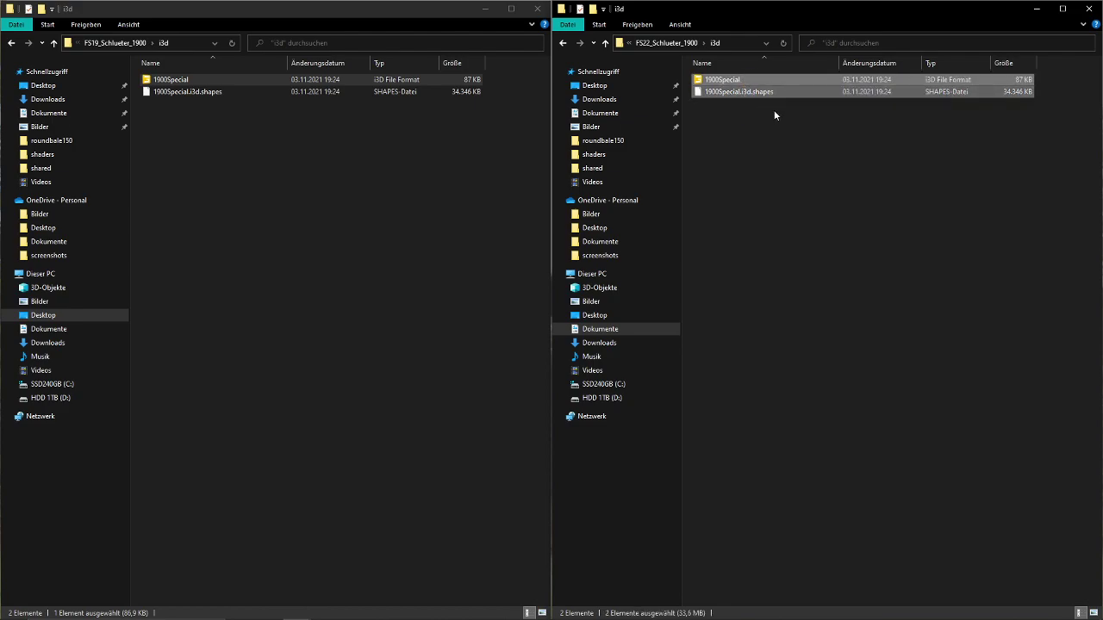
left_click(741, 138)
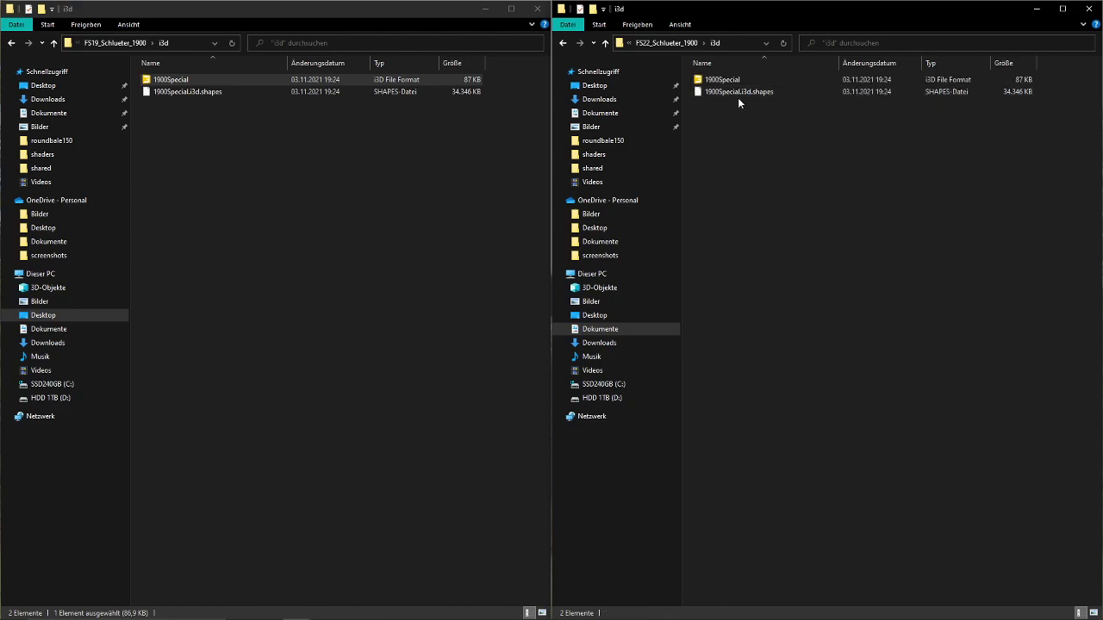
left_click(743, 83)
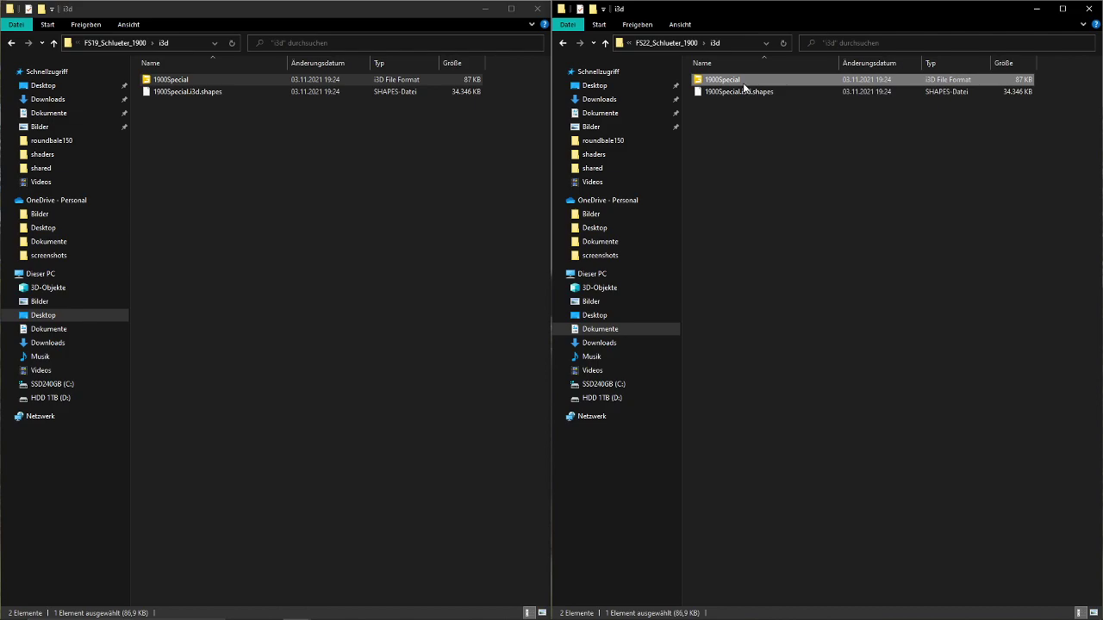
right_click(744, 85)
left_click(801, 297)
key("ctrl+c")
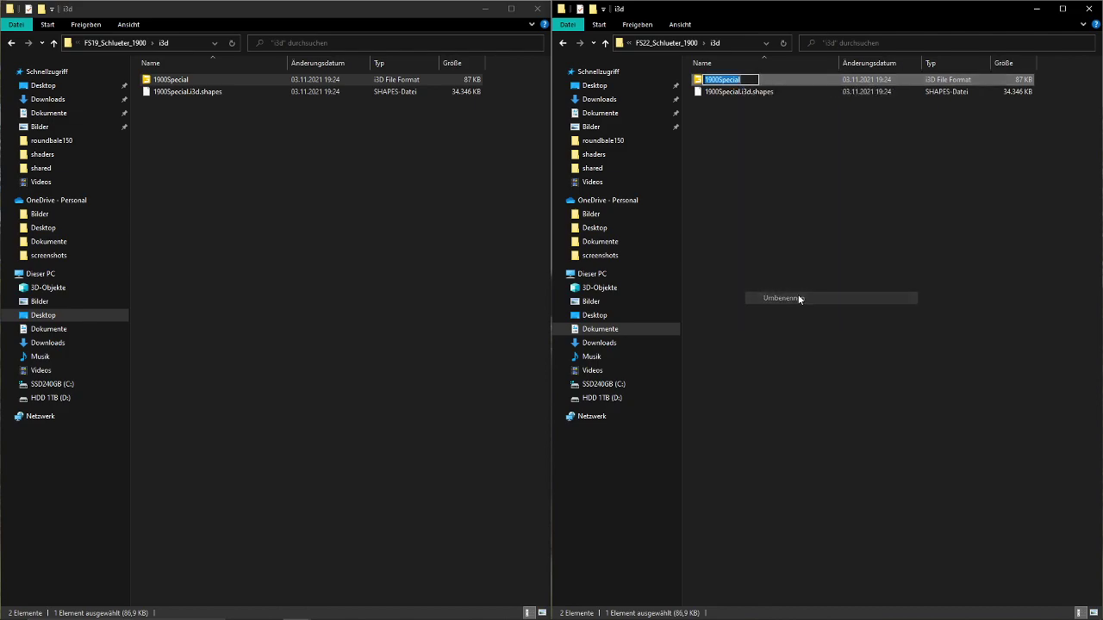
left_click(793, 221)
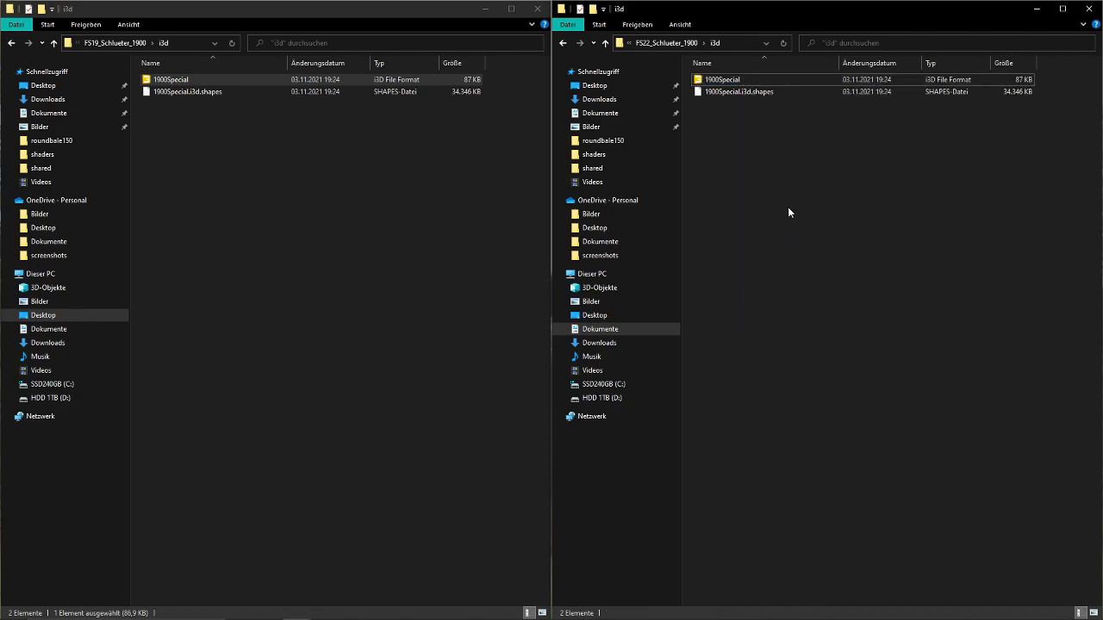
- Delete 1900Special and 1900Special.i3d.shapes from the FS22_Schlueter_1900 i3d folder and return to its parent folder
left_click_drag(764, 128, 760, 78)
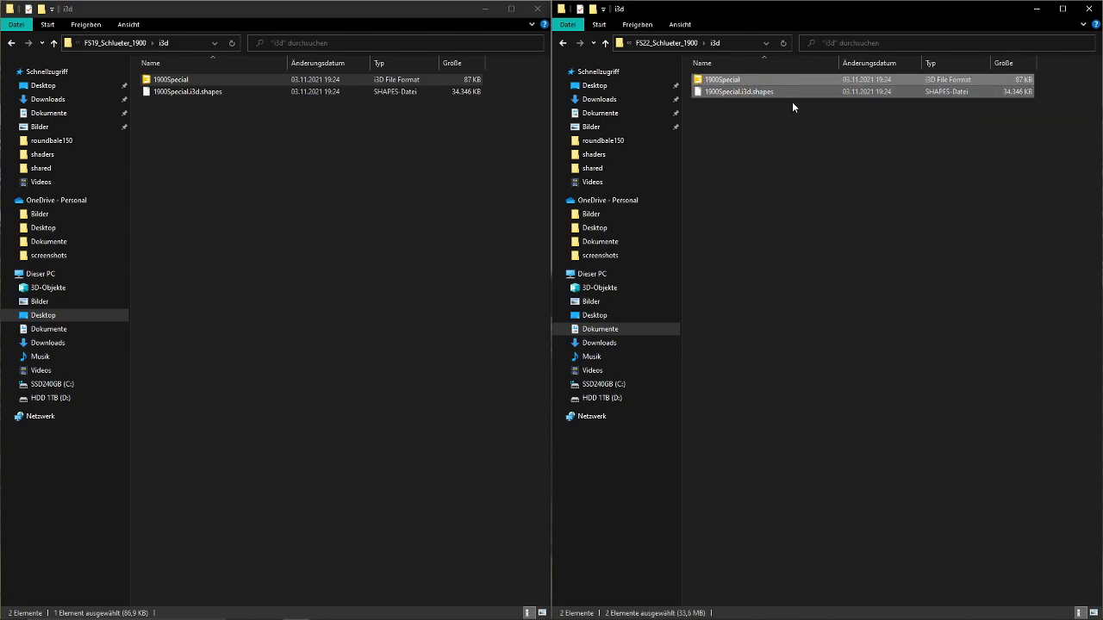
key("Delete")
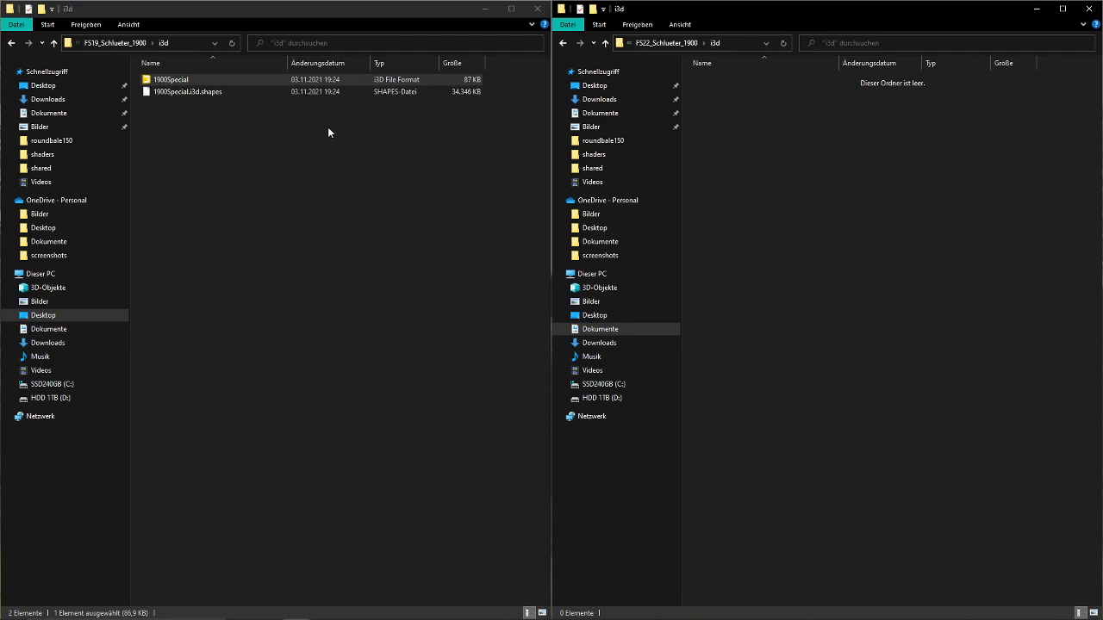
key("alt+Up")
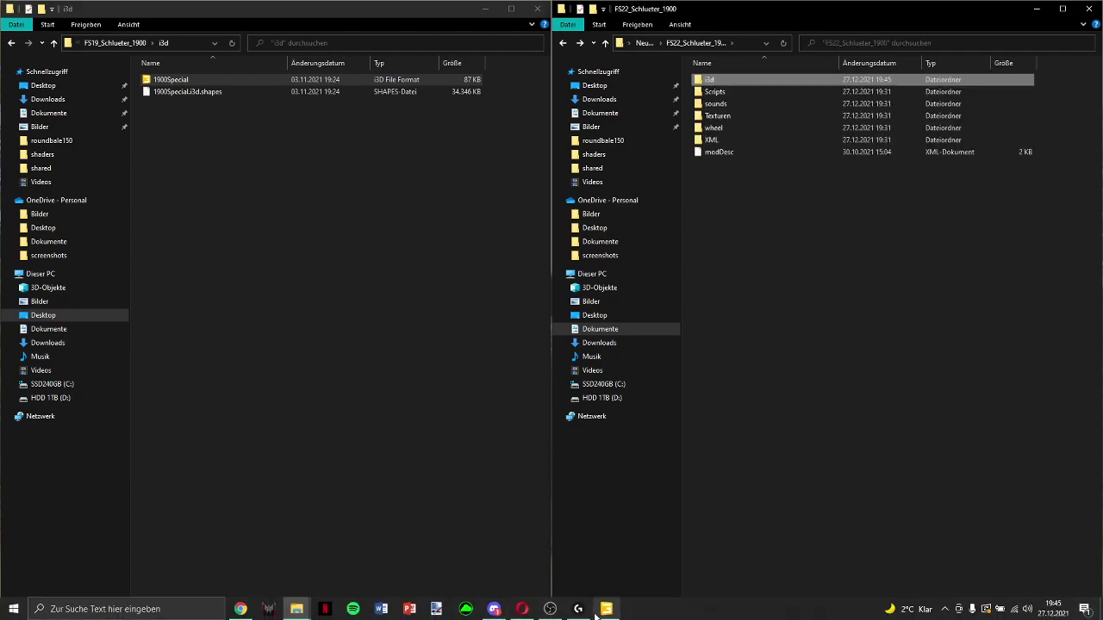
- Switch to GIANTS Editor and start exporting everything with files, choosing the FS22_Schlueter_1900 i3d folder as destination
left_click(595, 611)
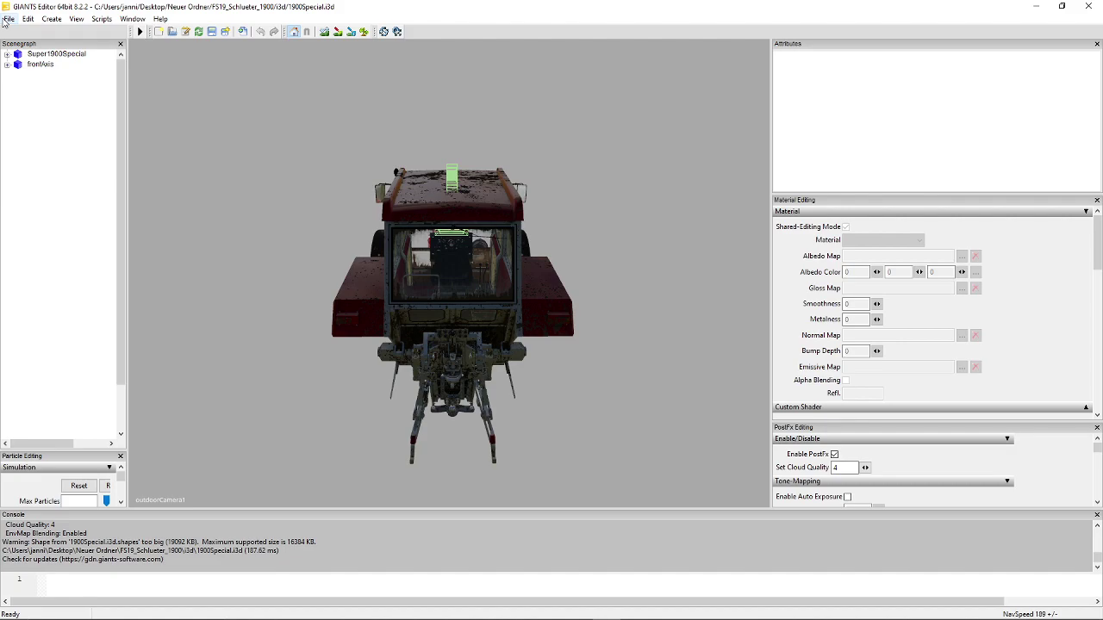
left_click(7, 19)
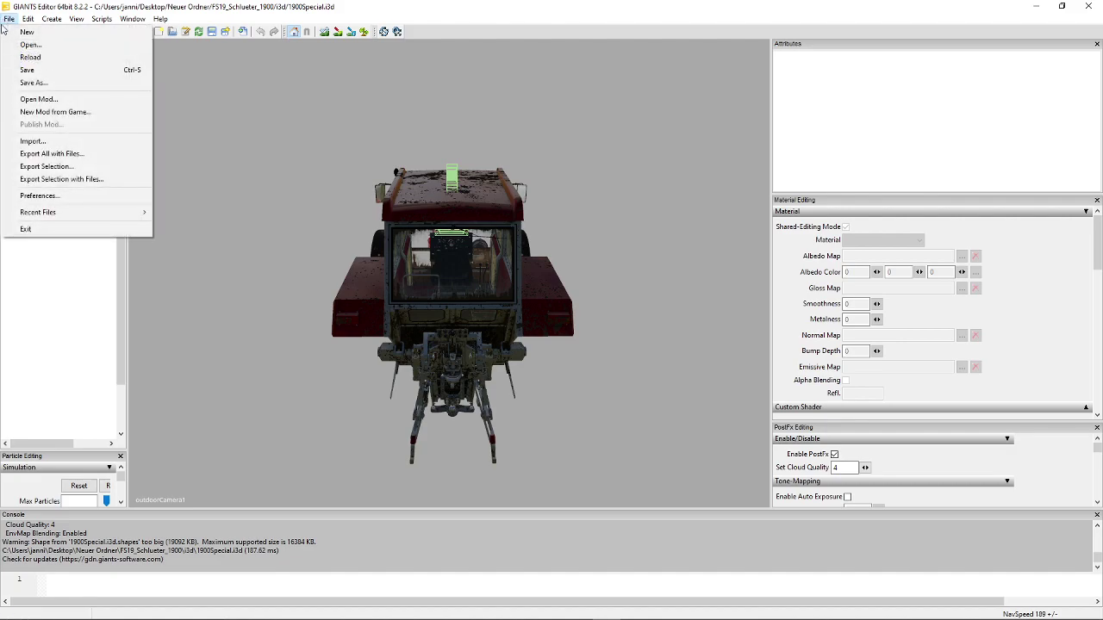
left_click(58, 157)
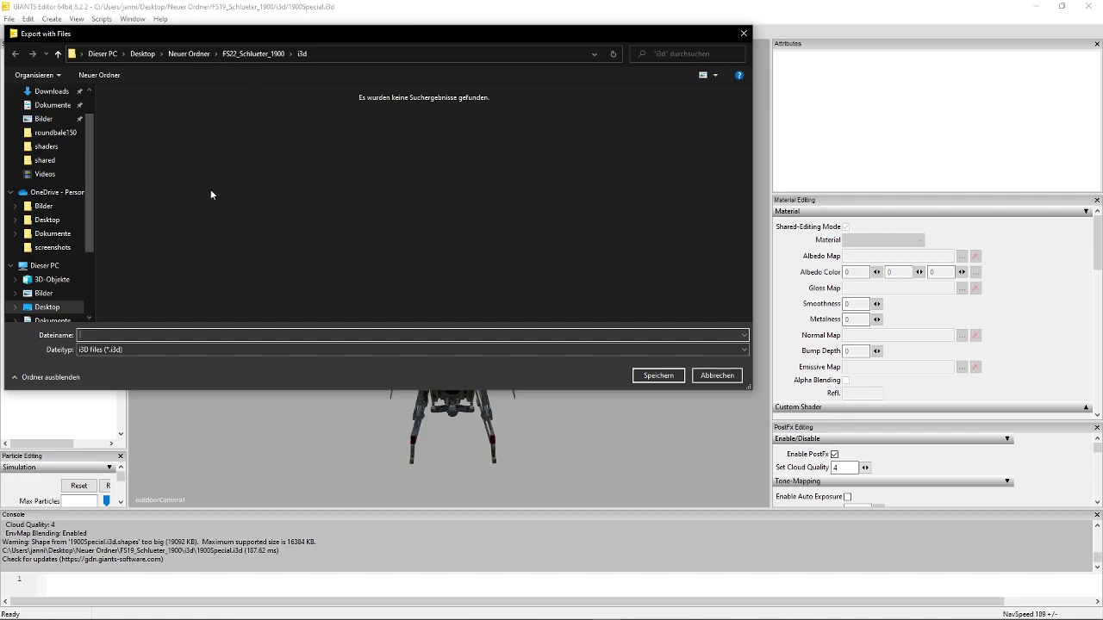
left_click_drag(396, 33, 441, 31)
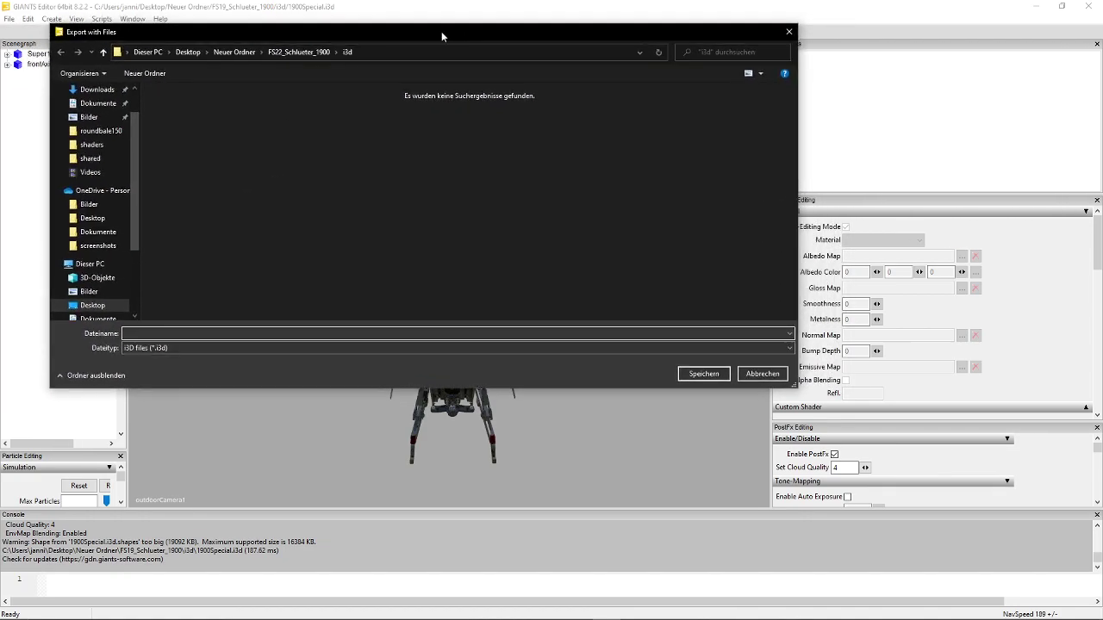
left_click(233, 53)
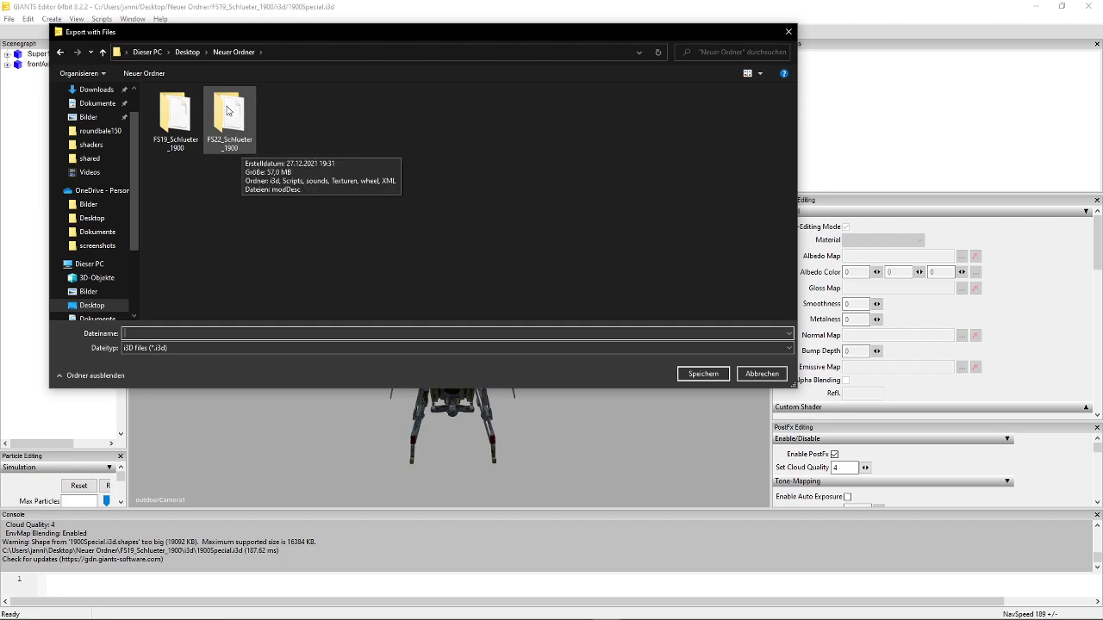
double_click(228, 110)
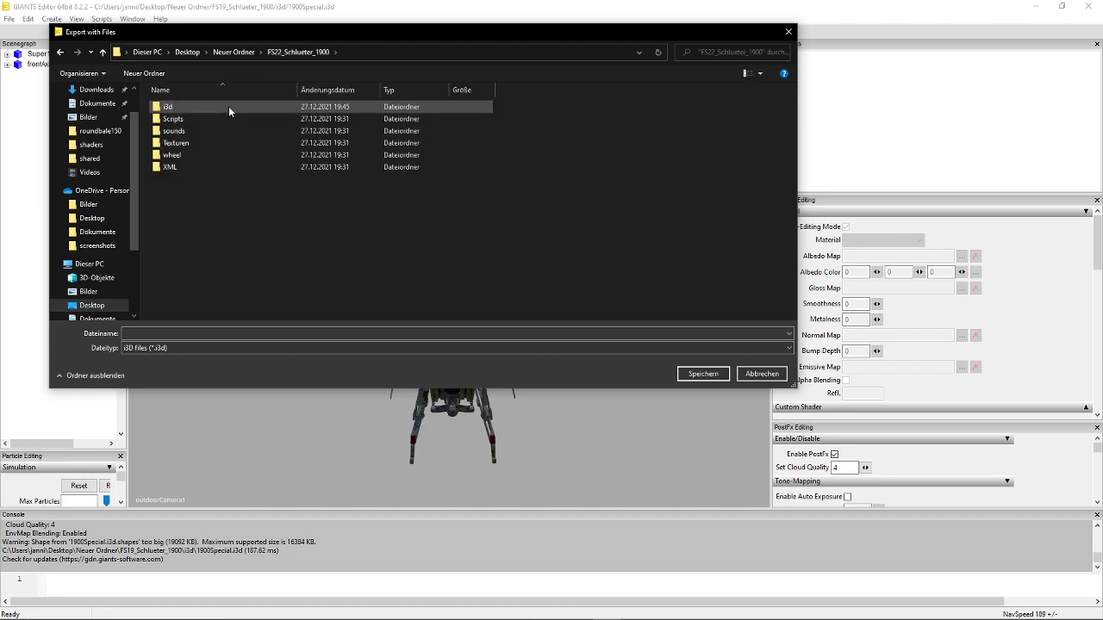
left_click(228, 106)
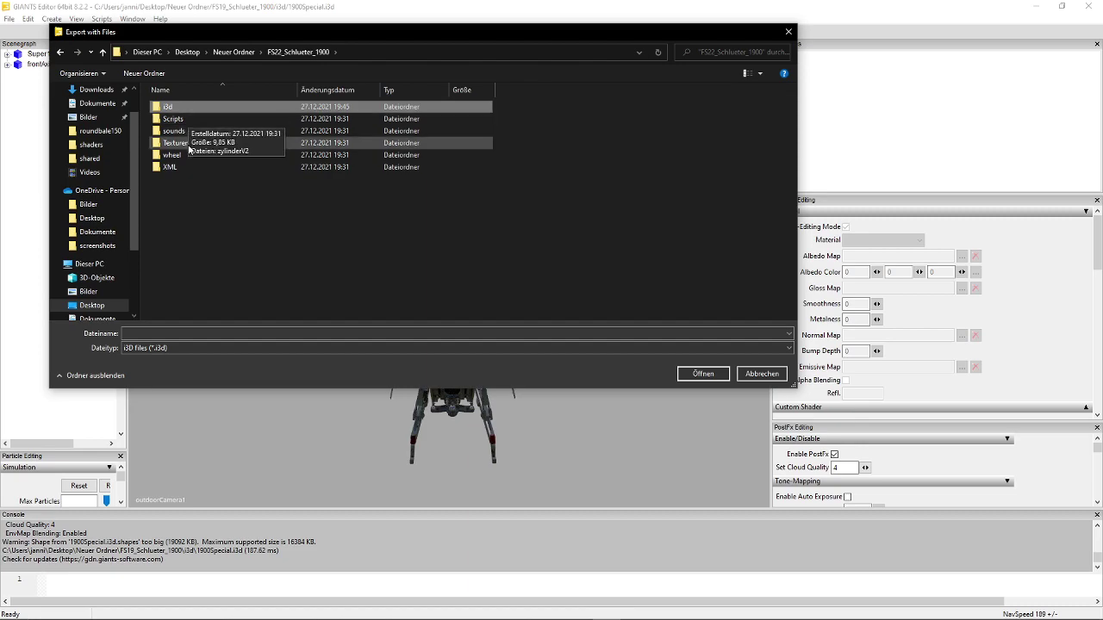
double_click(202, 105)
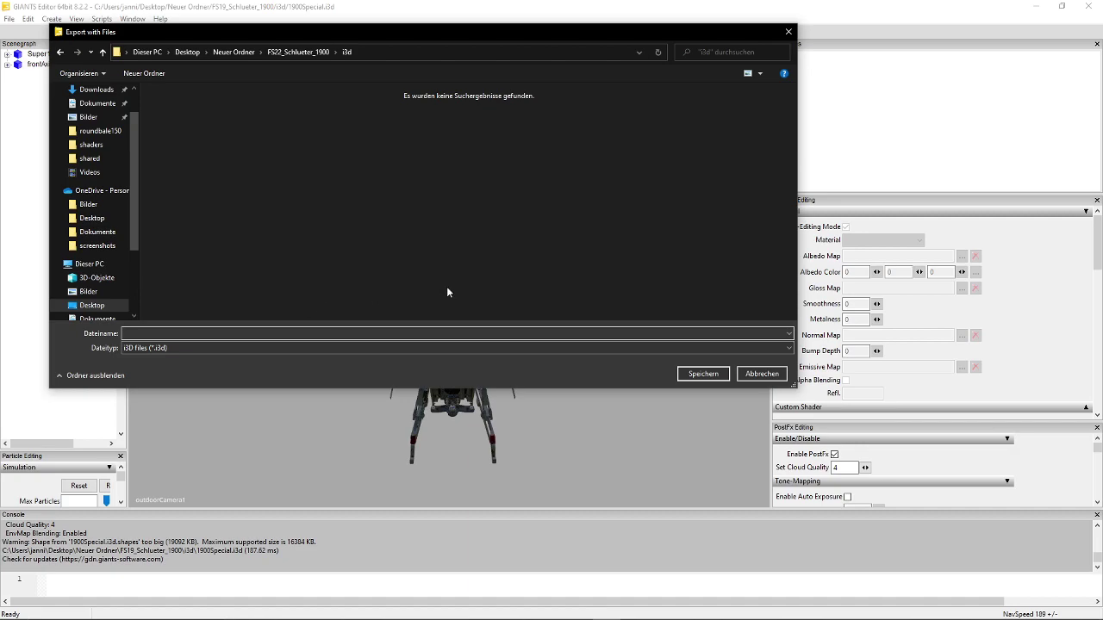
- Export as 1900Special, declining both the parent directory structure and game relative paths, and close the editor
key("ctrl+v")
right_click(270, 332)
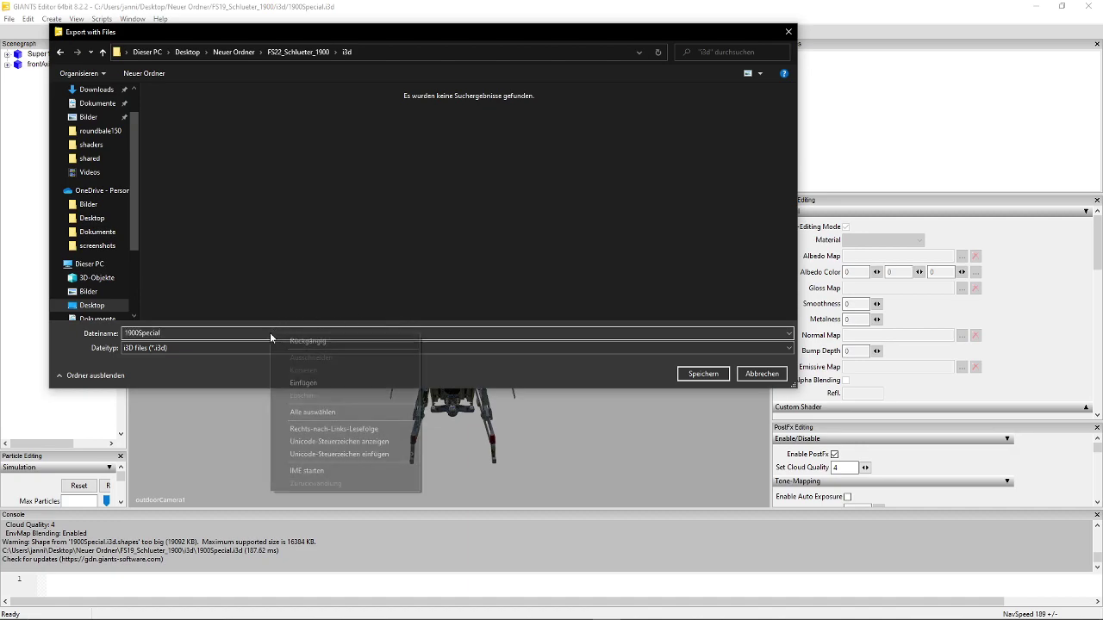
left_click(237, 255)
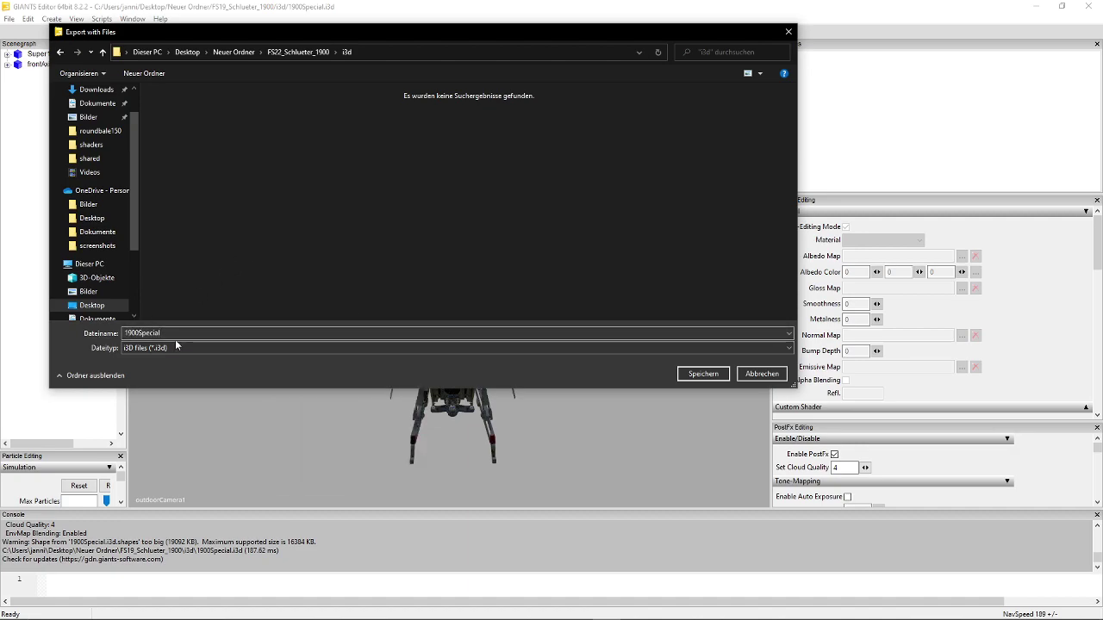
left_click(703, 374)
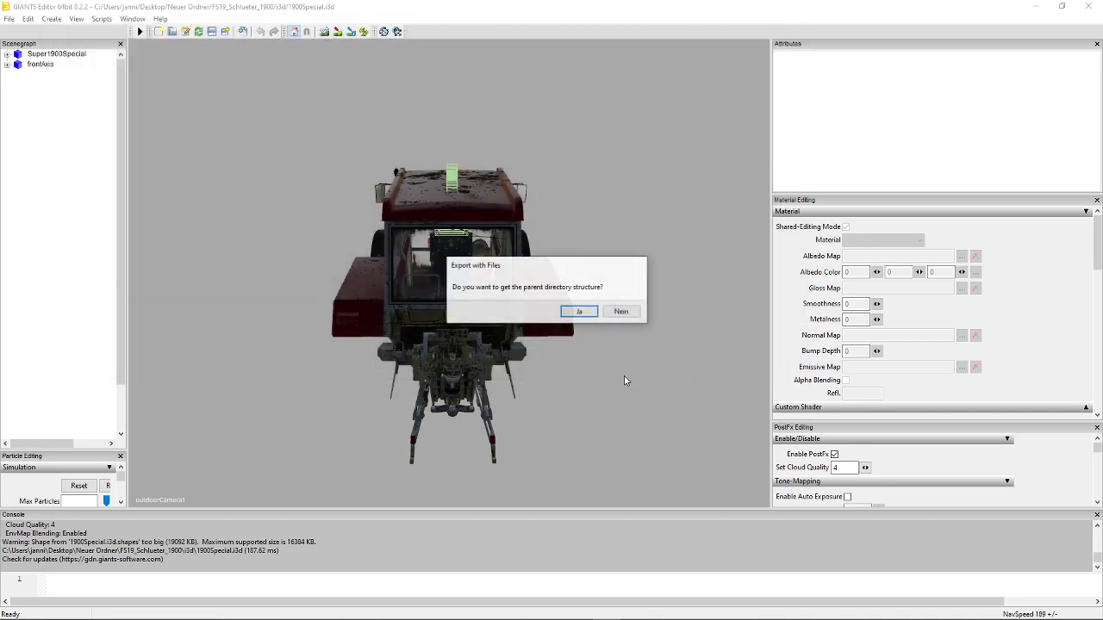
left_click(624, 315)
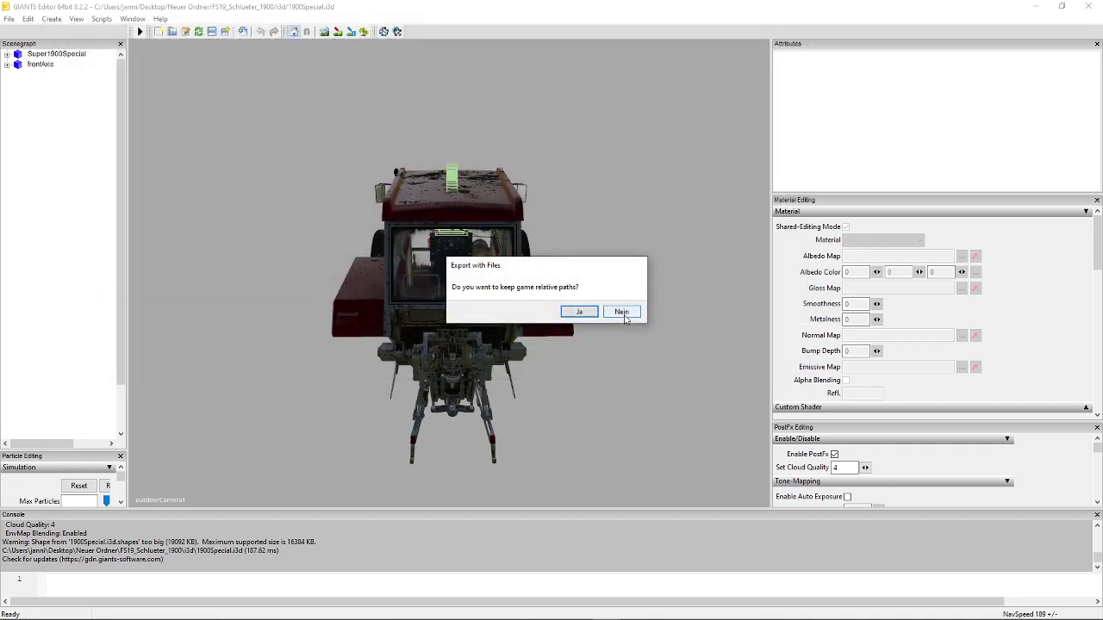
left_click(625, 315)
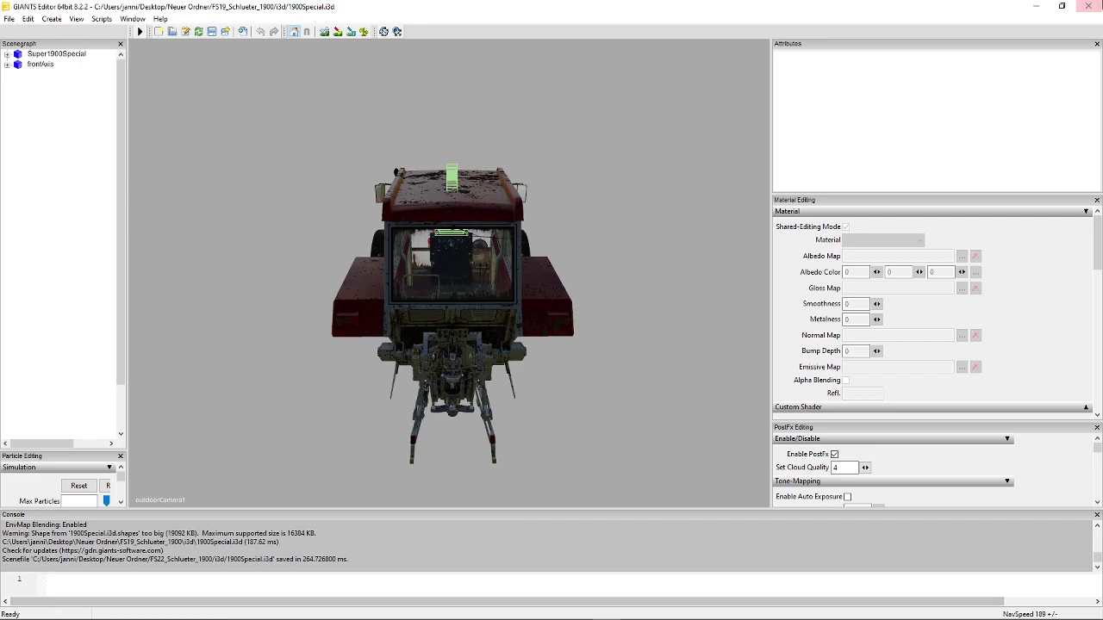
left_click(1089, 6)
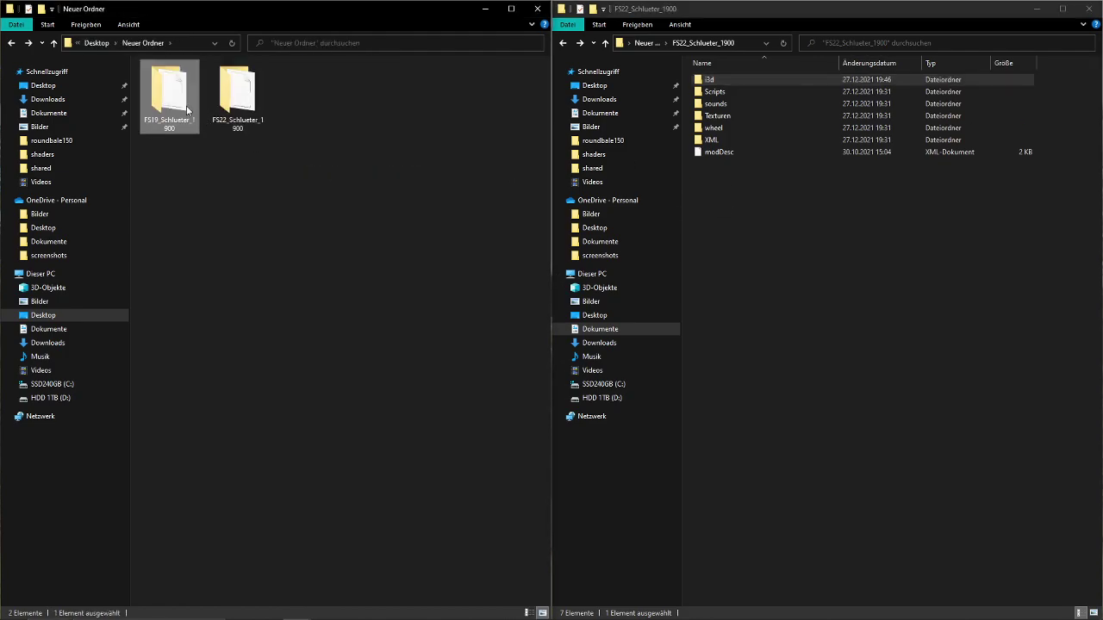
- Examine the exported files in the FS22_Schlueter_1900 i3d folder and its Texturen subfolder
double_click(232, 112)
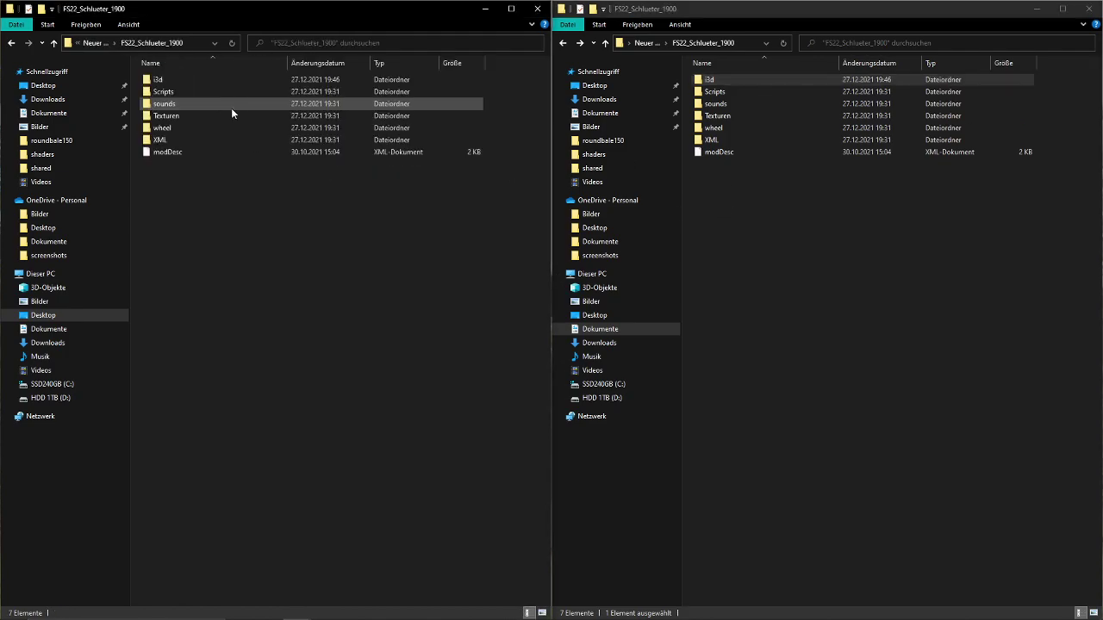
double_click(189, 80)
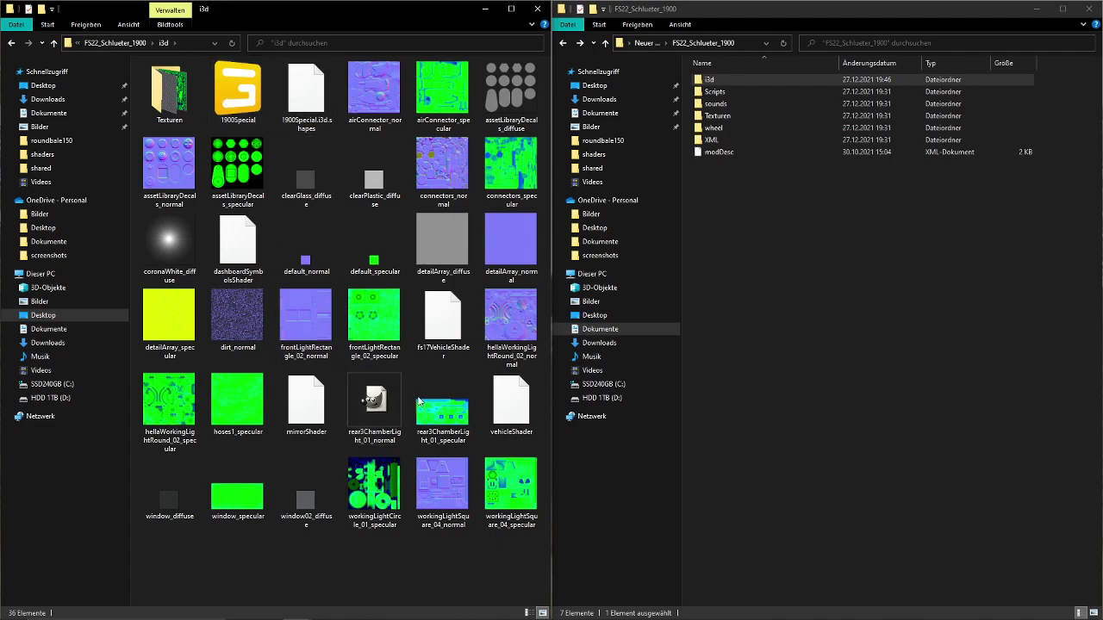
key("alt+Up")
double_click(237, 81)
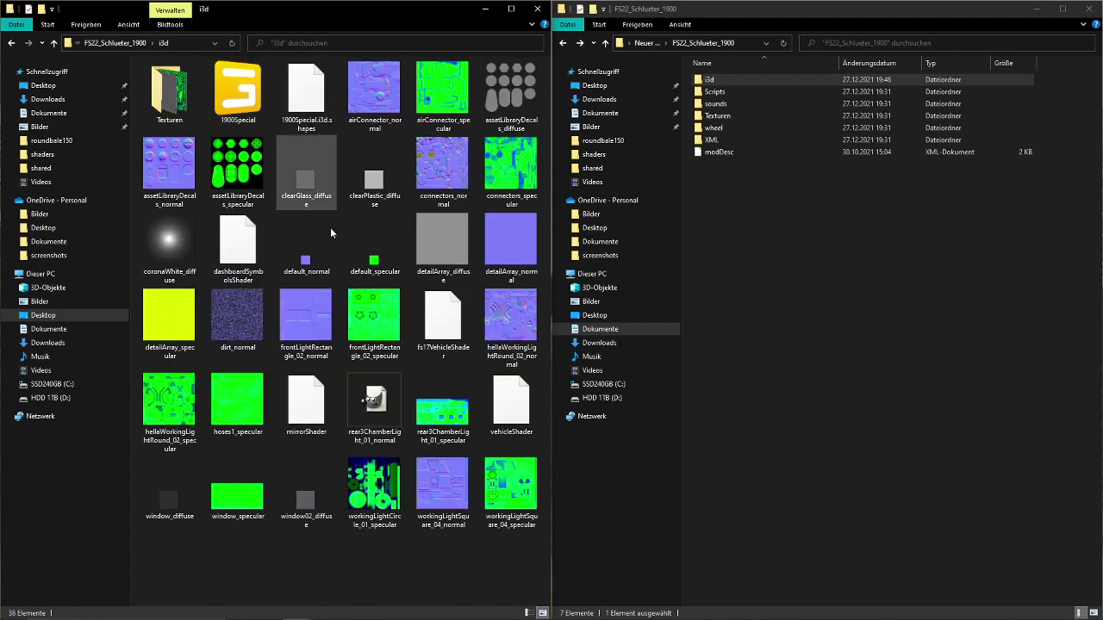
left_click_drag(521, 547, 428, 567)
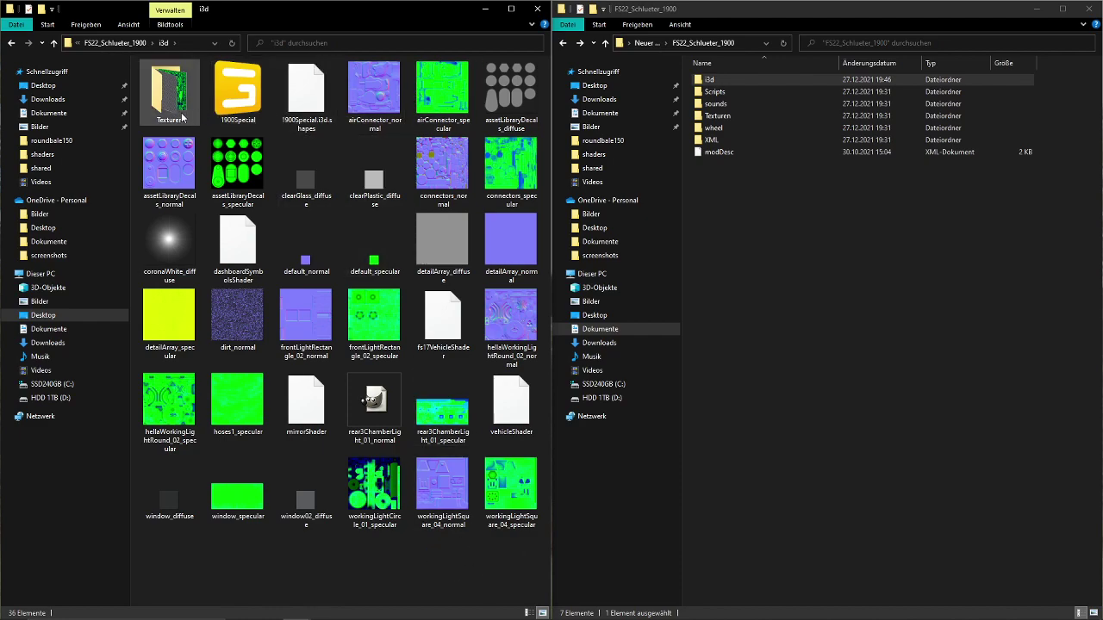
double_click(170, 91)
left_click_drag(426, 160, 138, 64)
left_click(264, 295)
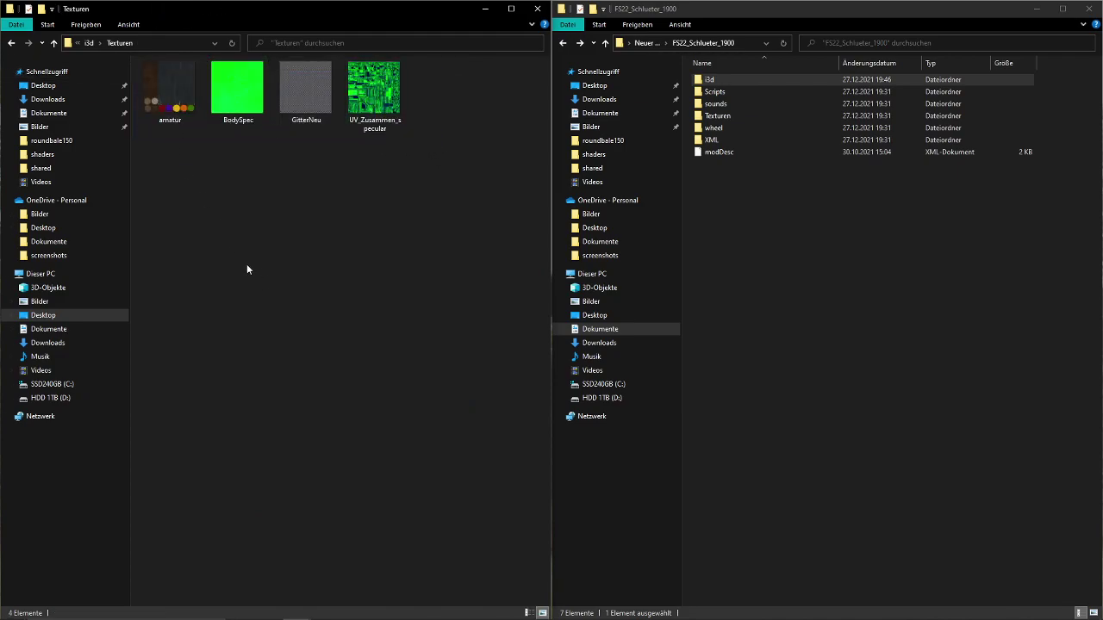
- Return to the FS22_Schlueter_1900 i3d folder and open the exported 1900Special in GIANTS Editor 9.0.1
key("alt+Up")
key("alt+Up")
double_click(198, 116)
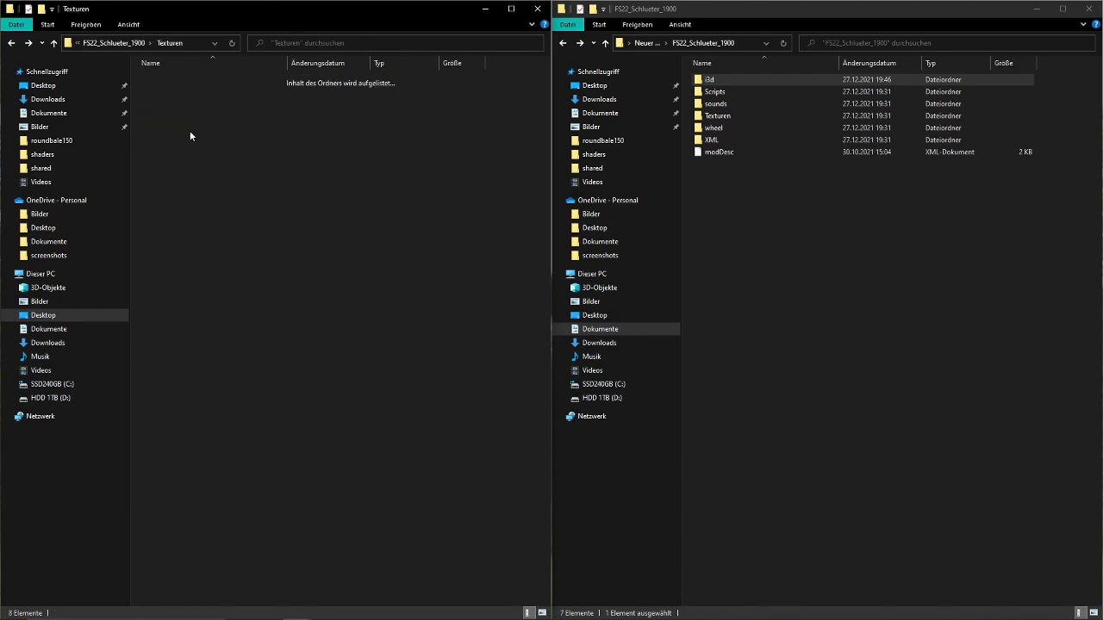
key("alt+Up")
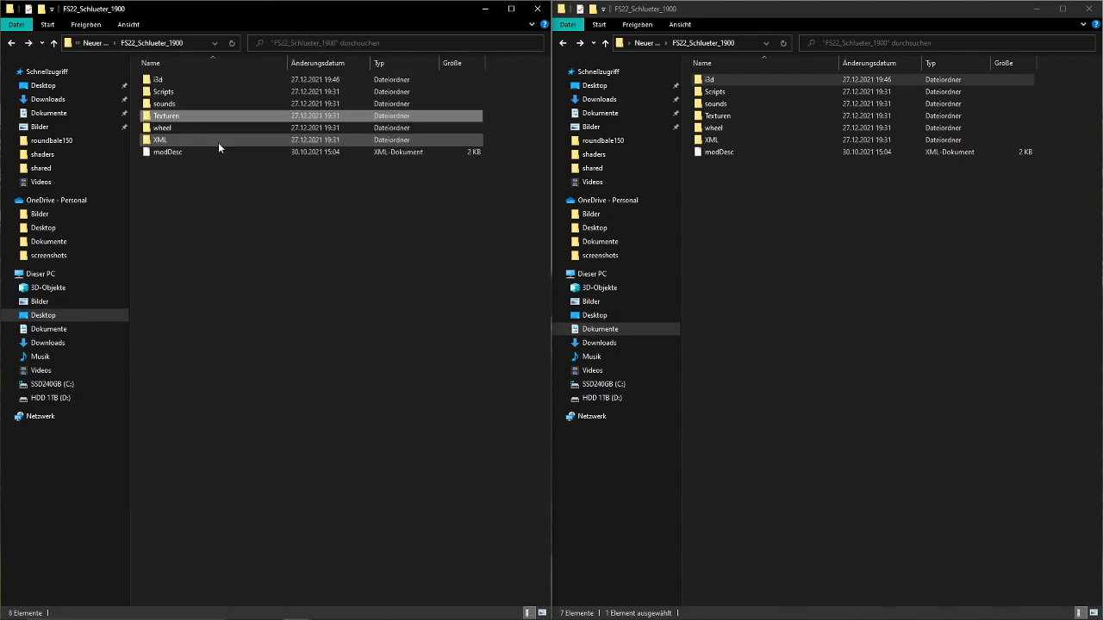
double_click(197, 80)
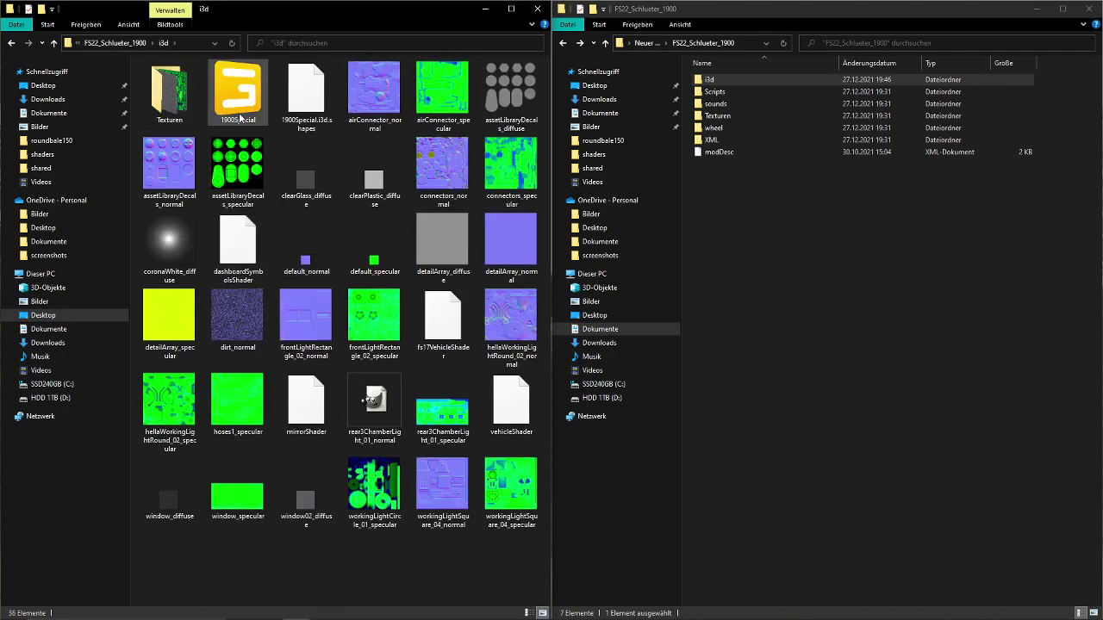
double_click(238, 94)
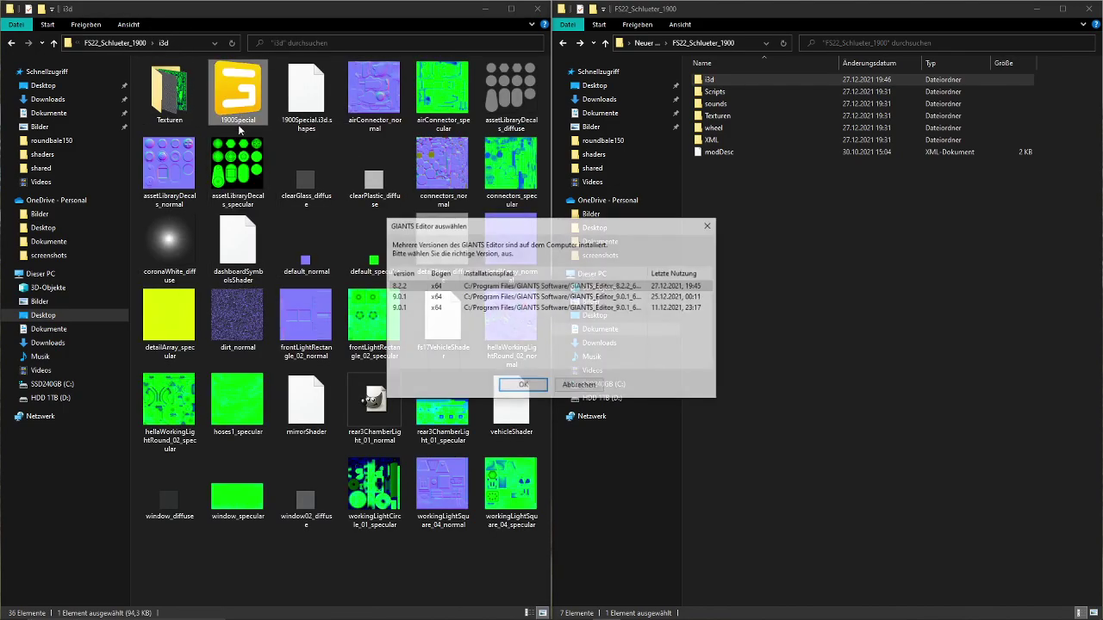
double_click(434, 296)
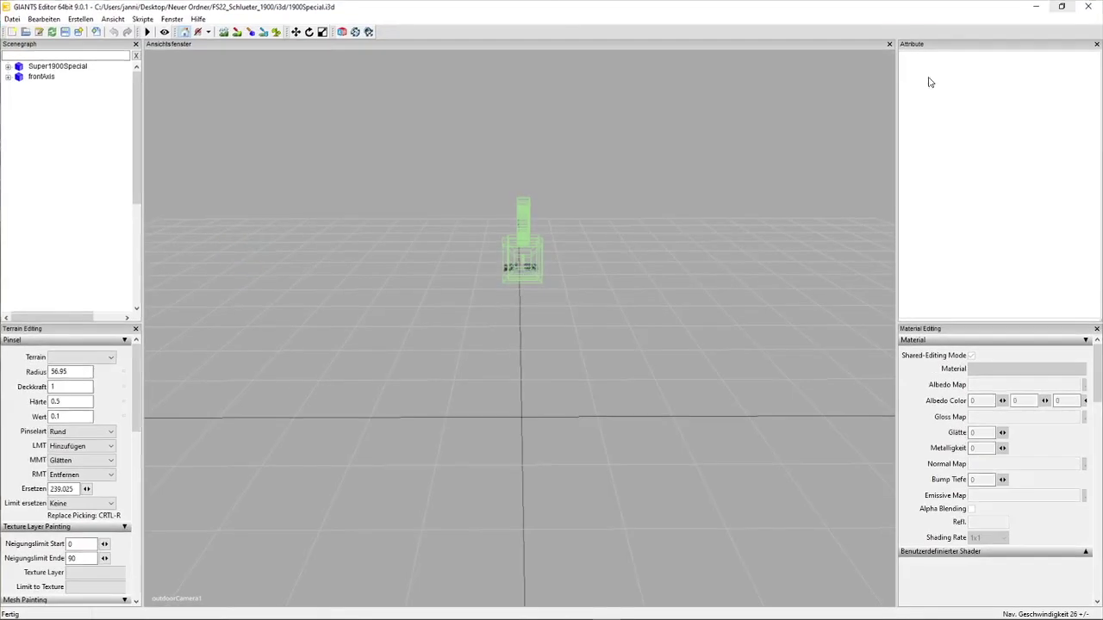
- Dismiss the update notice, then inspect the exported model in the 3D view and close the editor
left_click(1062, 8)
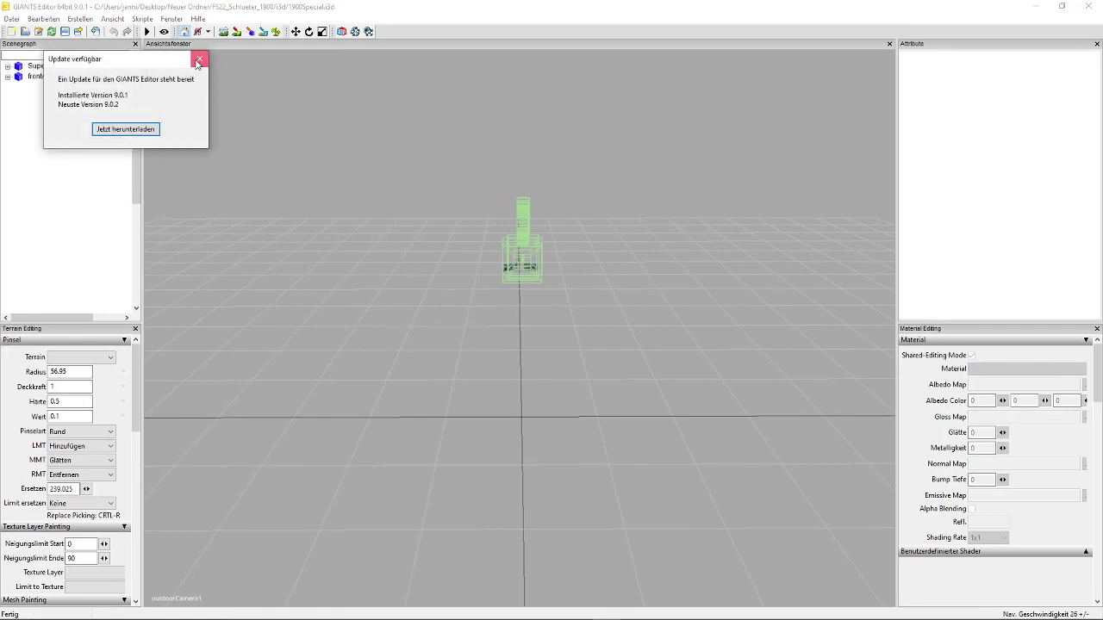
left_click(197, 62)
right_click_drag(648, 138, 590, 91)
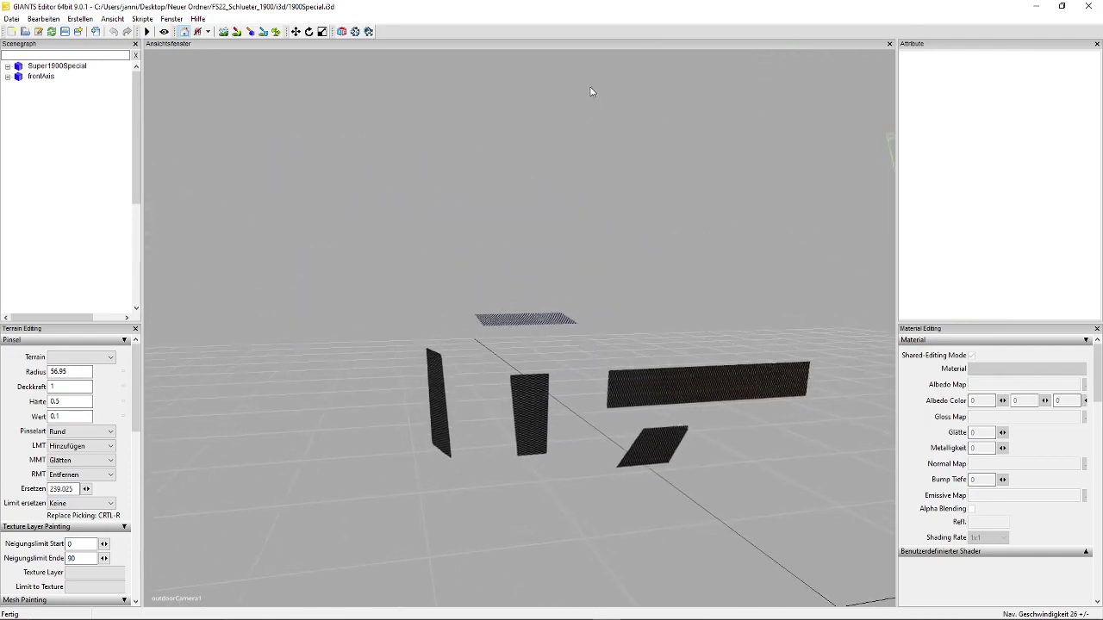
scroll(577, 81, "down", 3)
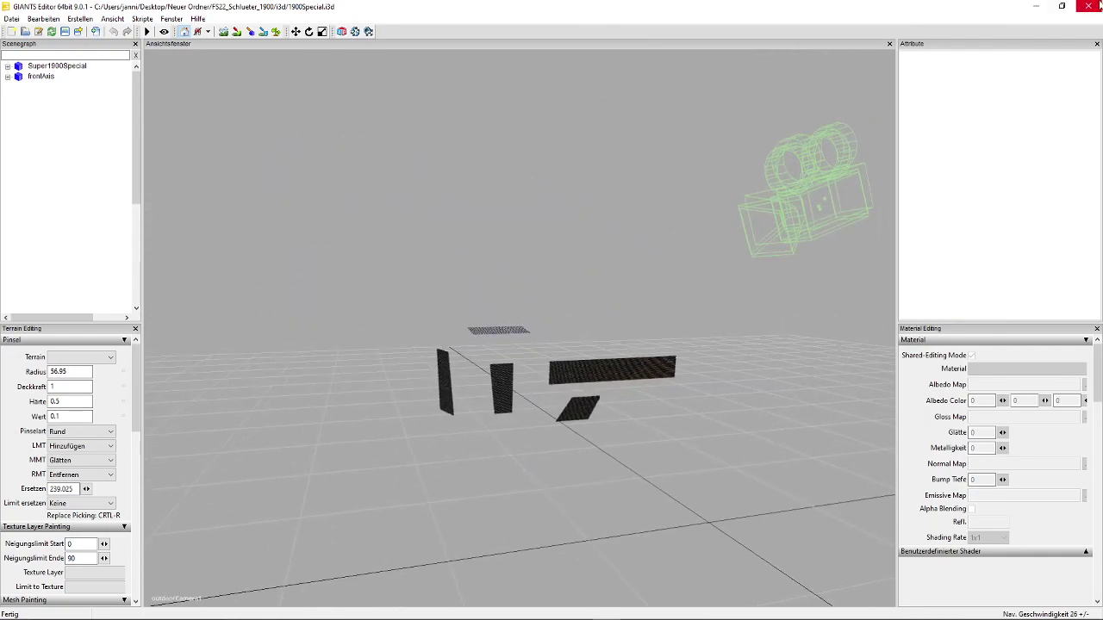
left_click(1091, 6)
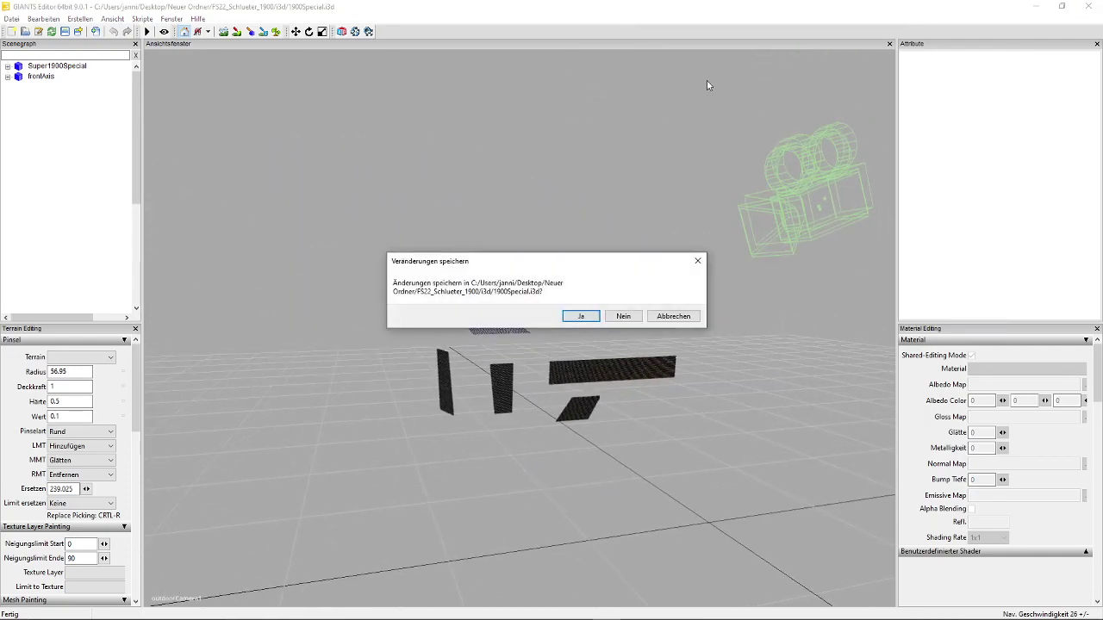
left_click(695, 315)
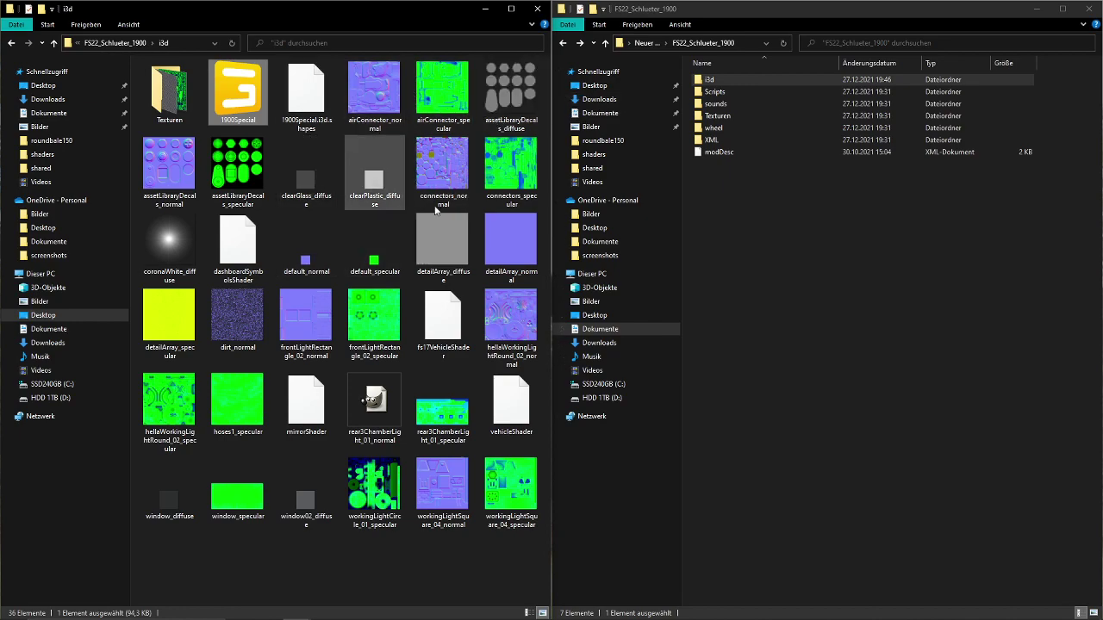
- Open the original 1900Special i3d file from the FS19_Schlueter_1900 i3d folder in Notepad++
left_click(648, 42)
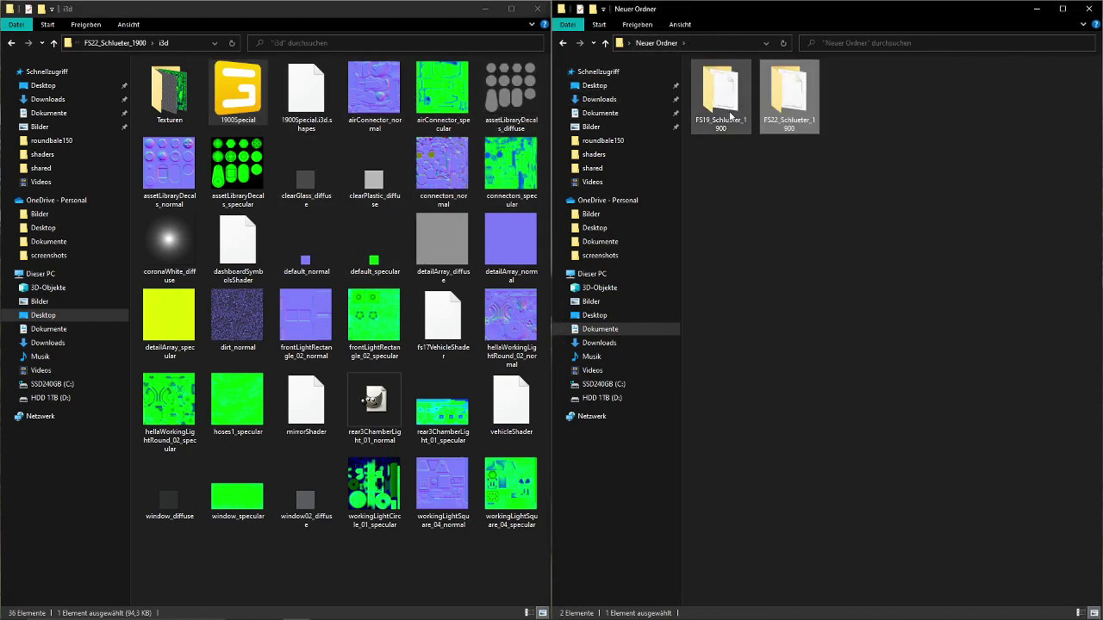
double_click(718, 80)
double_click(718, 79)
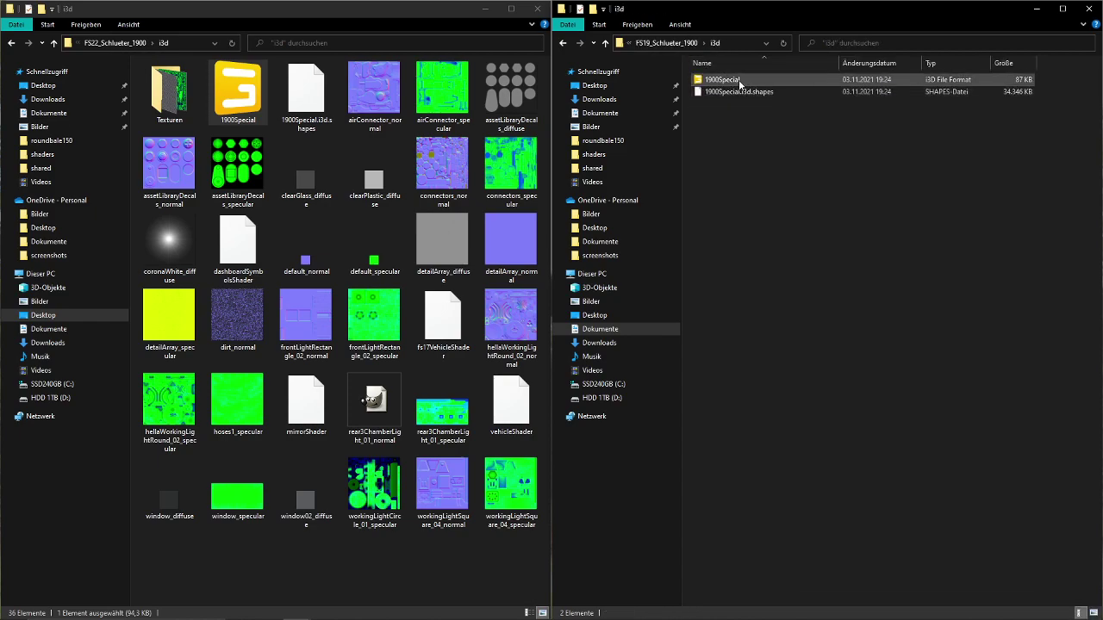
left_click(737, 81)
right_click(739, 83)
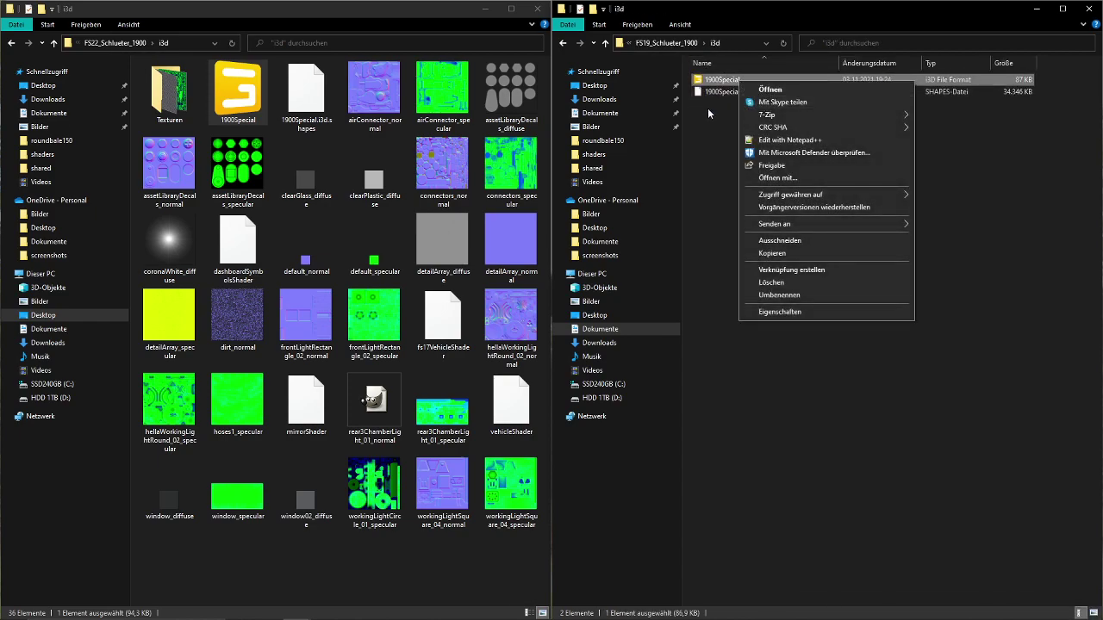
left_click(707, 106)
left_click(729, 81)
right_click(730, 80)
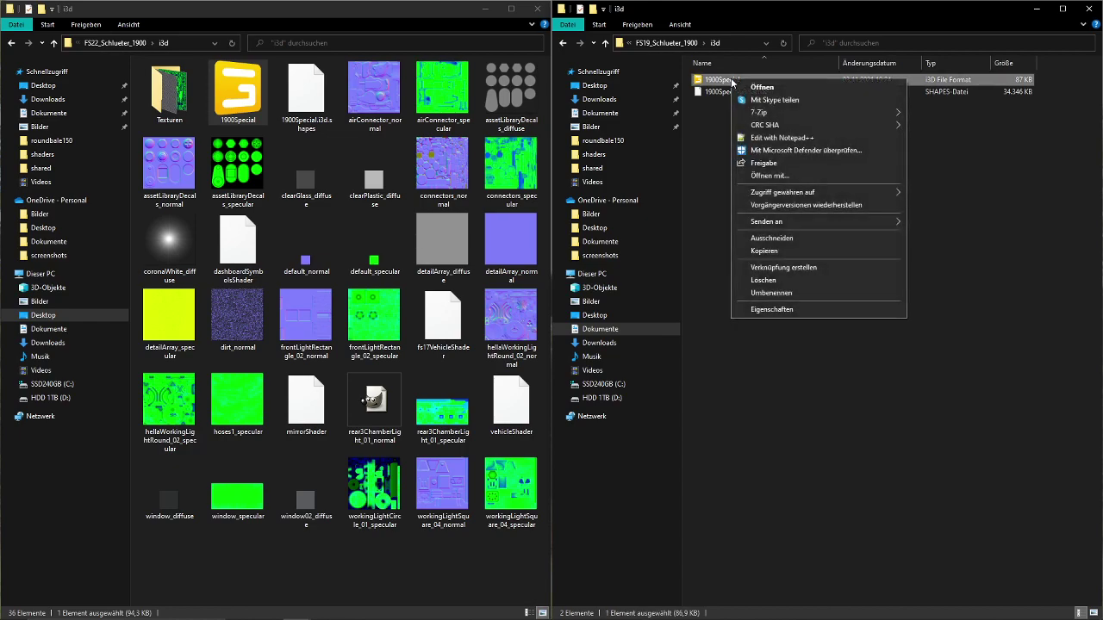
left_click(783, 136)
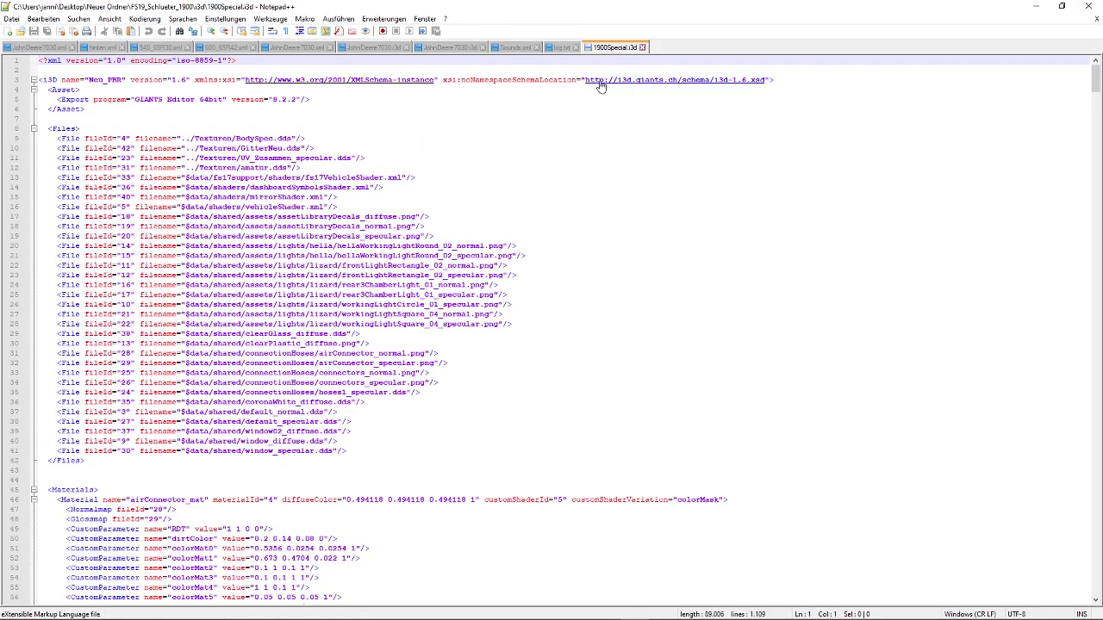
- Close all other open documents, keeping only the FS19 1900Special.i3d file
left_click(73, 47)
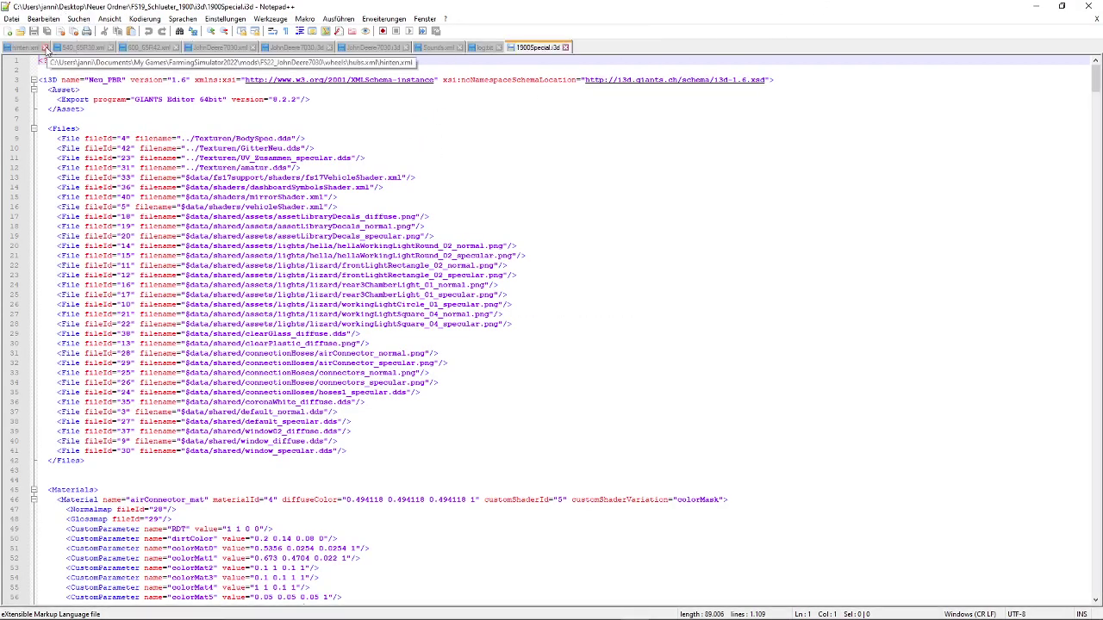
left_click(46, 47)
left_click(60, 47)
left_click(60, 48)
left_click(73, 48)
left_click(73, 47)
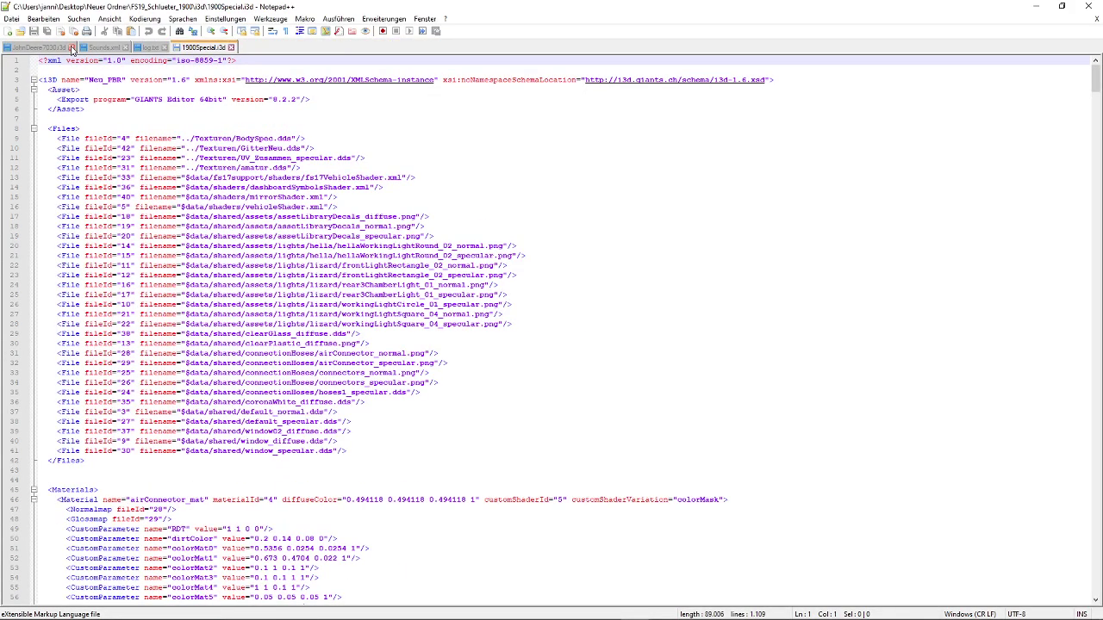
left_click(73, 48)
left_click(48, 47)
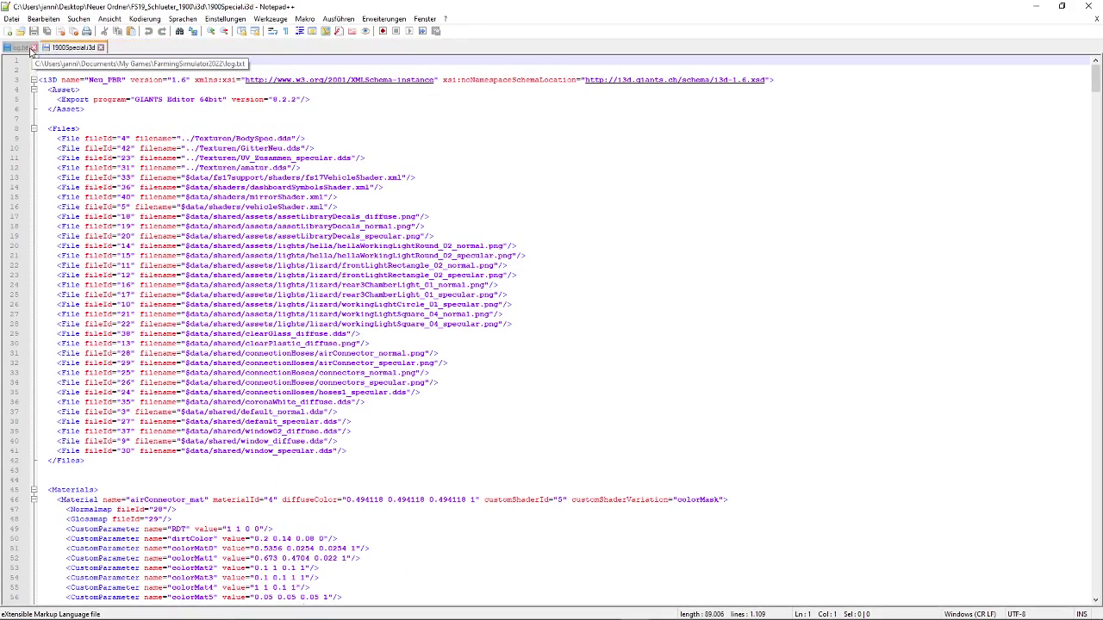
left_click(34, 48)
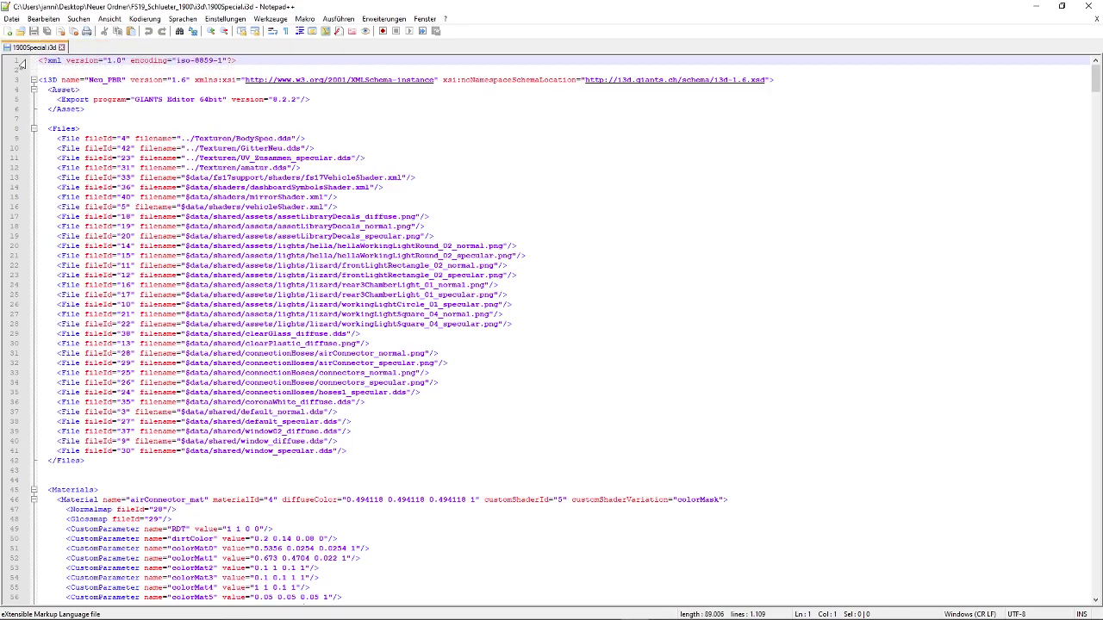
- Open 1900Special from the FS22_Schlueter_1900 i3d folder in Notepad++ as well, and maximize the editor window
double_click(775, 6)
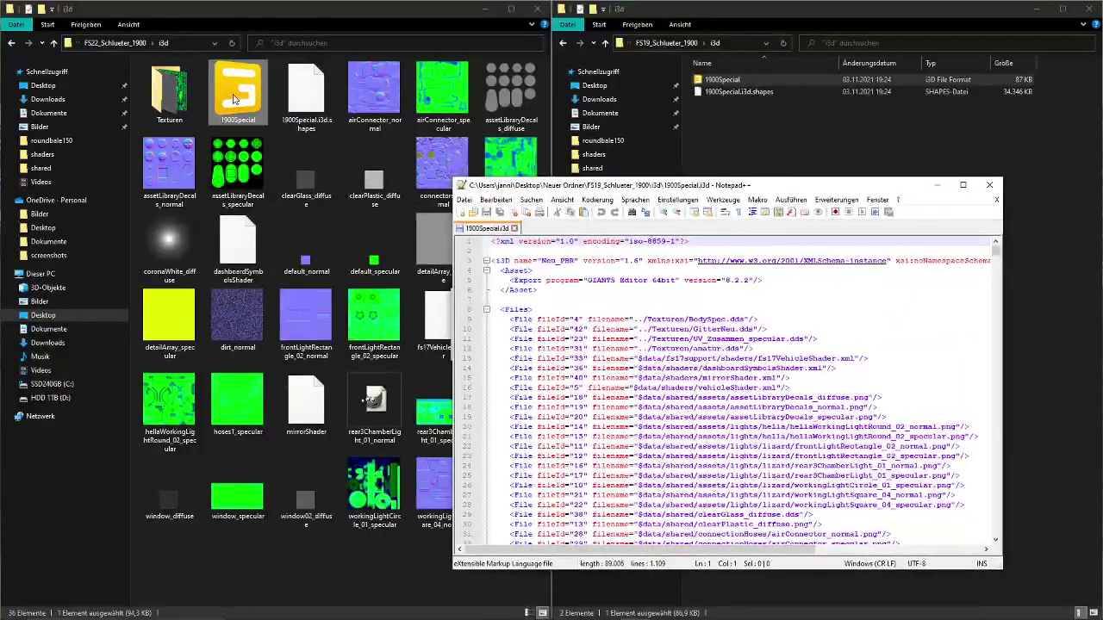
right_click(233, 99)
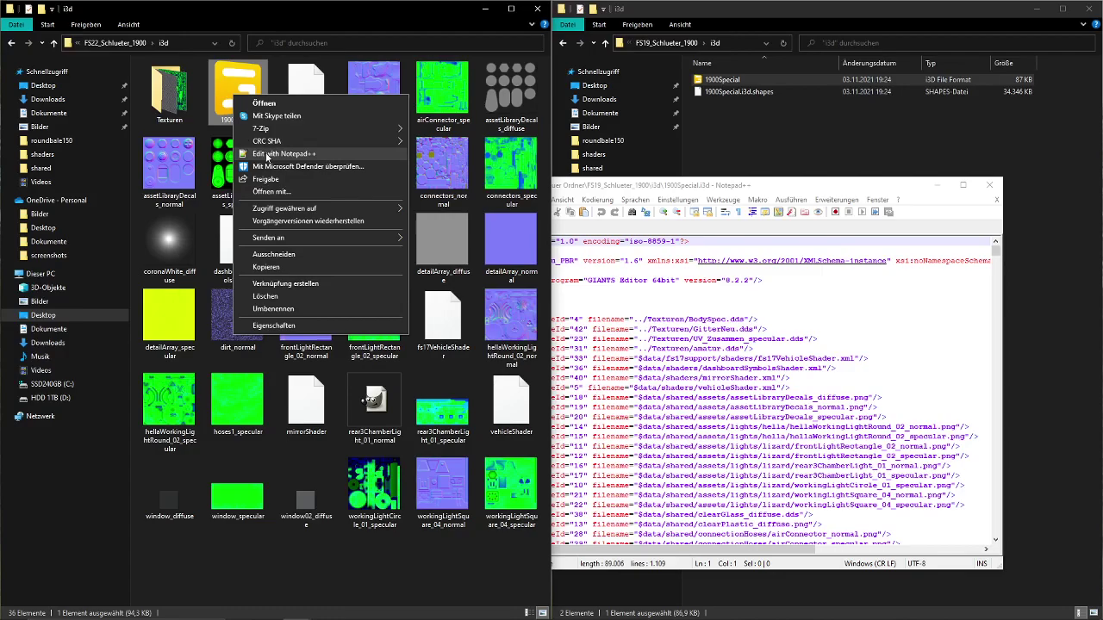
left_click(267, 155)
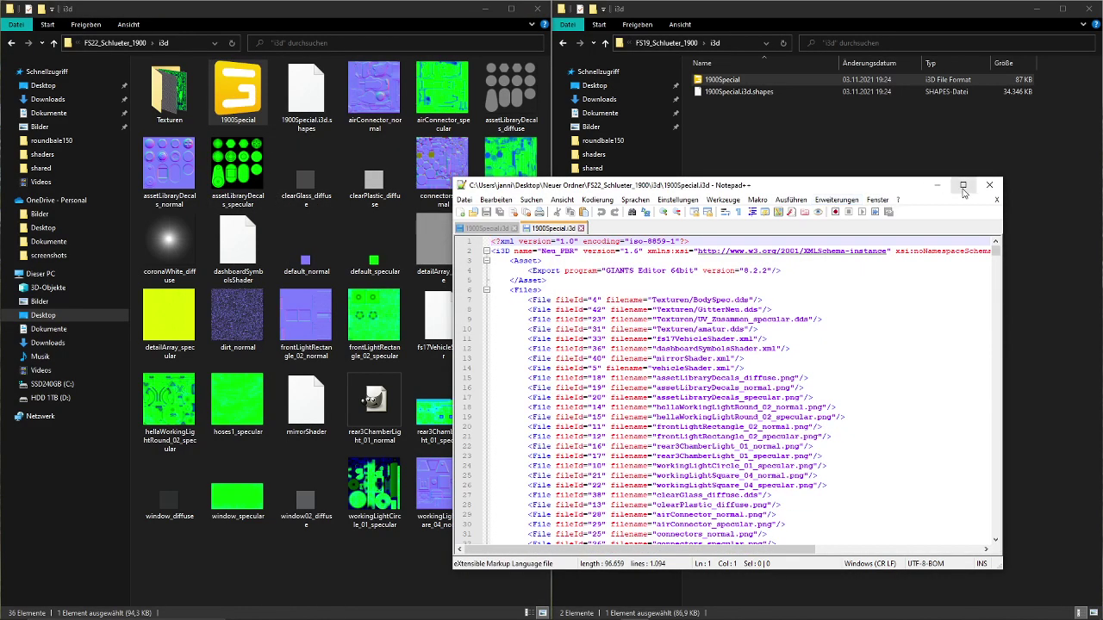
double_click(956, 182)
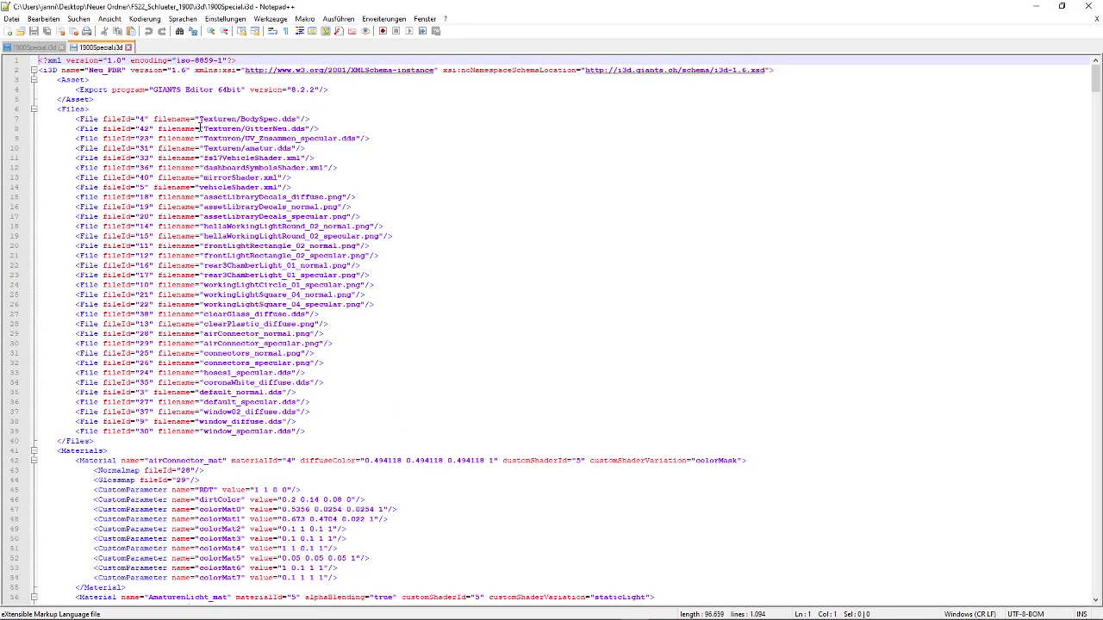
- Compare the texture and shader paths in the Files sections of the FS22 and FS19 1900Special.i3d files
left_click_drag(200, 119, 319, 236)
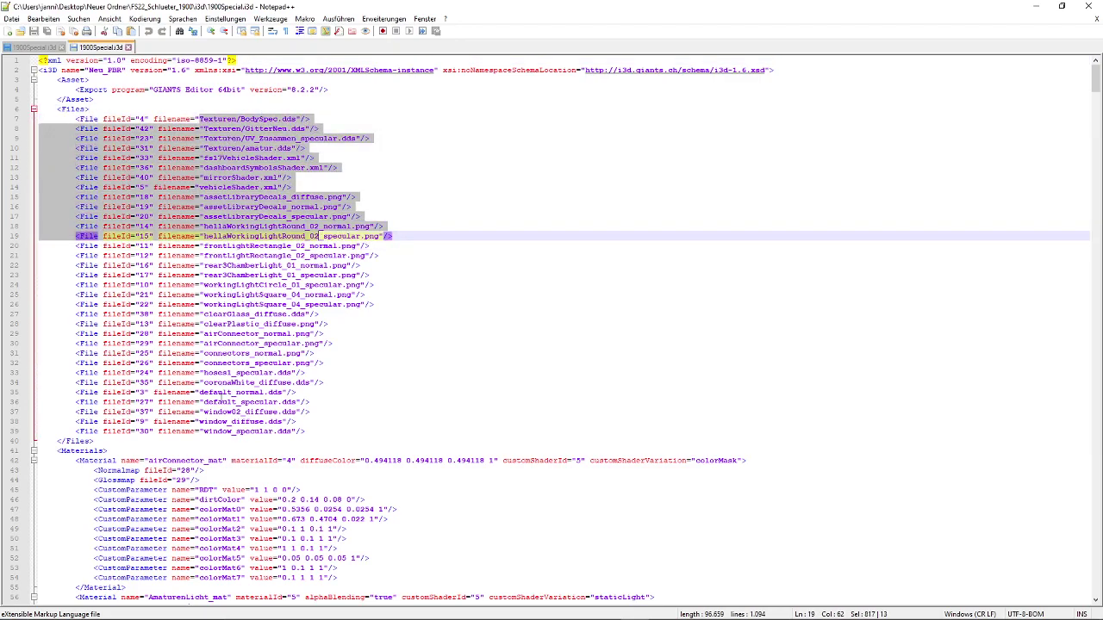
left_click(38, 47)
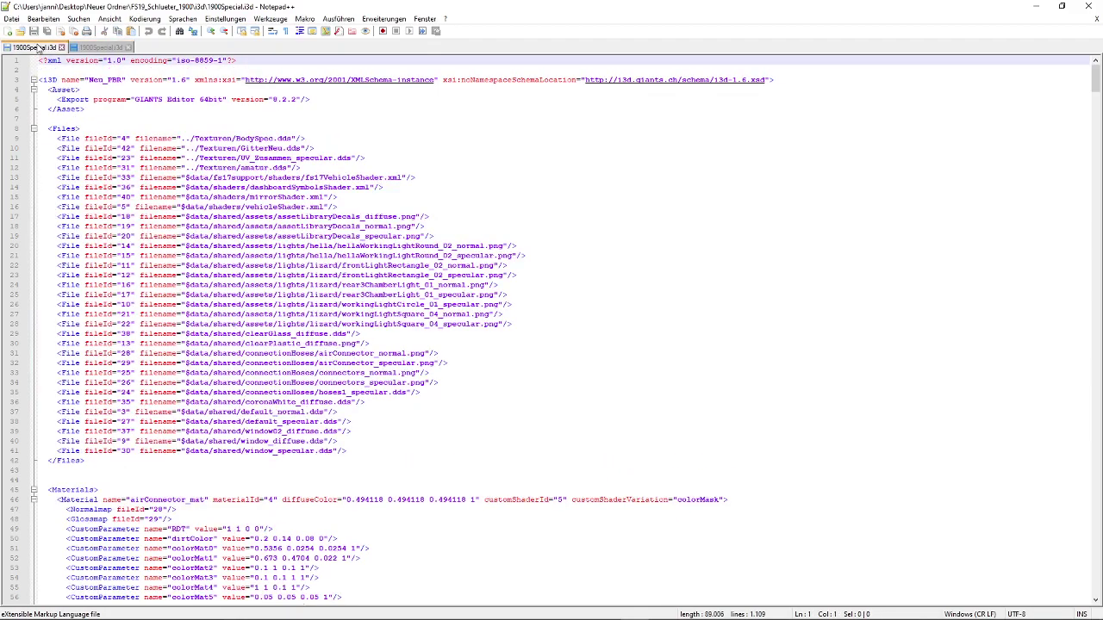
left_click_drag(185, 181, 214, 195)
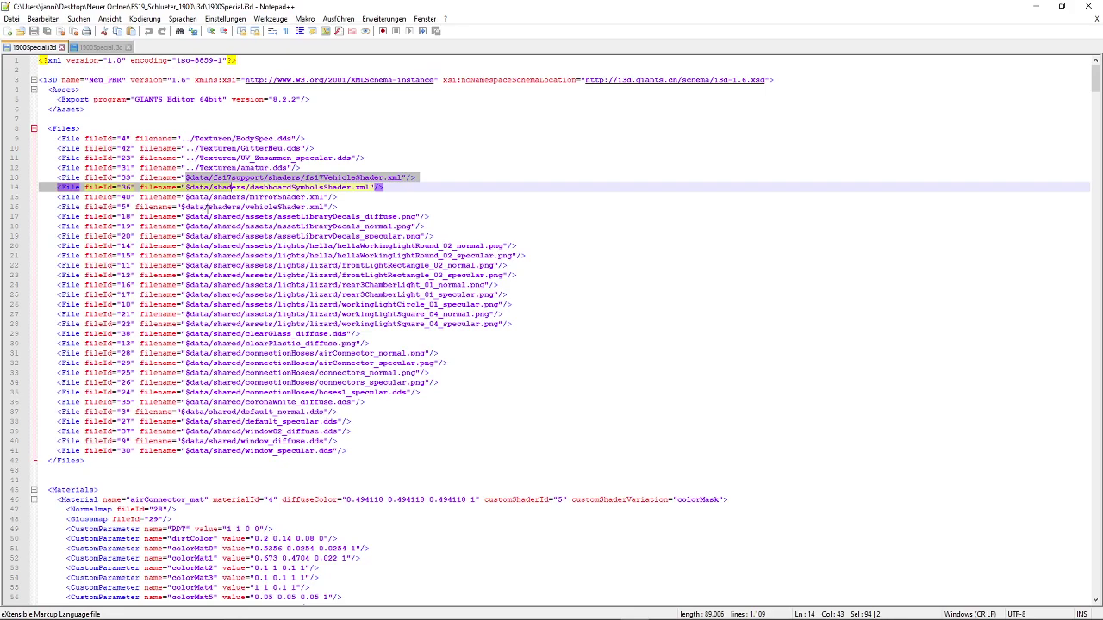
left_click_drag(205, 209, 180, 209)
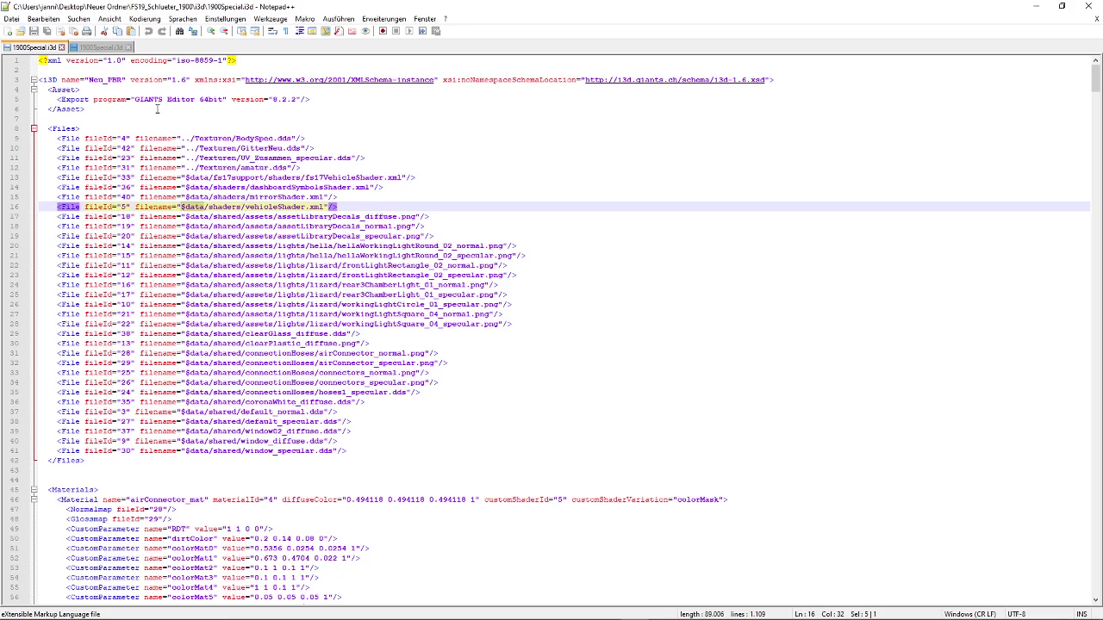
left_click(104, 48)
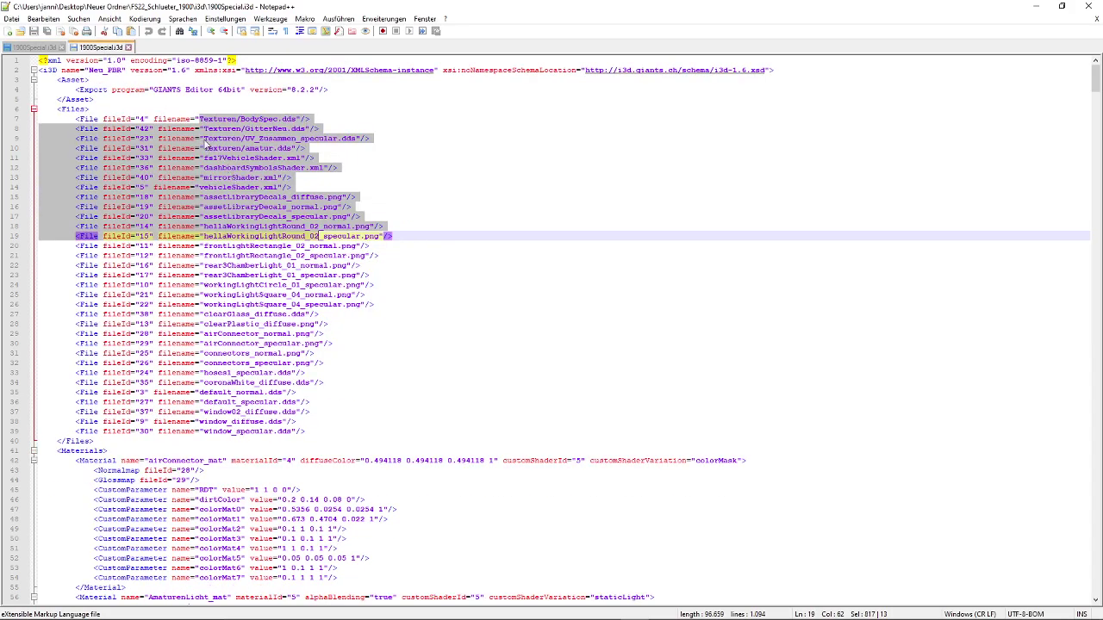
left_click(233, 158)
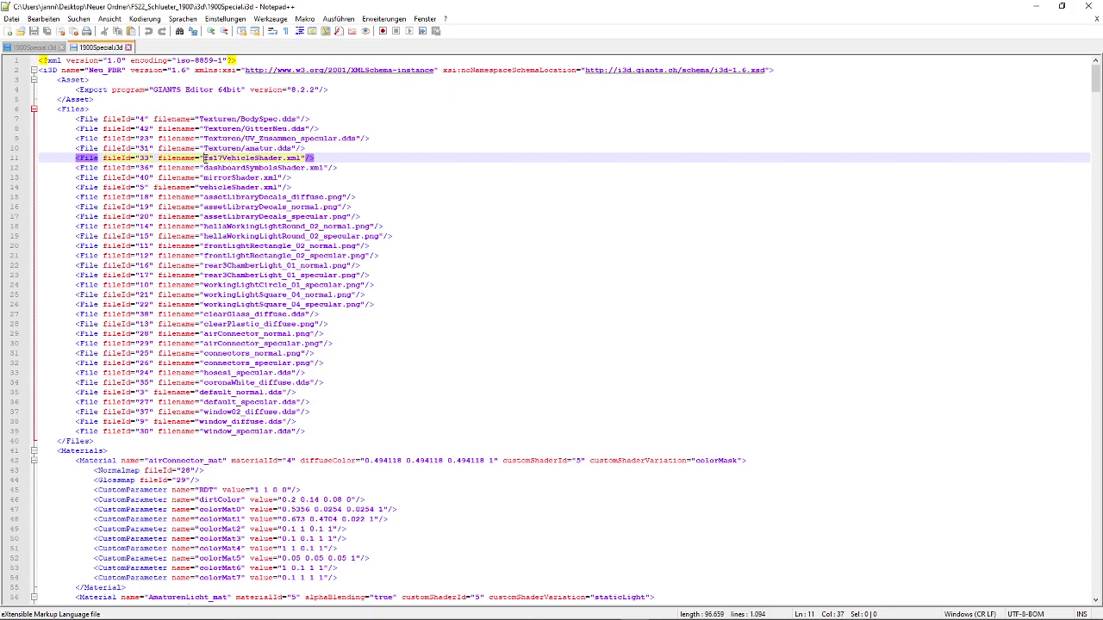
left_click_drag(326, 157, 2, 157)
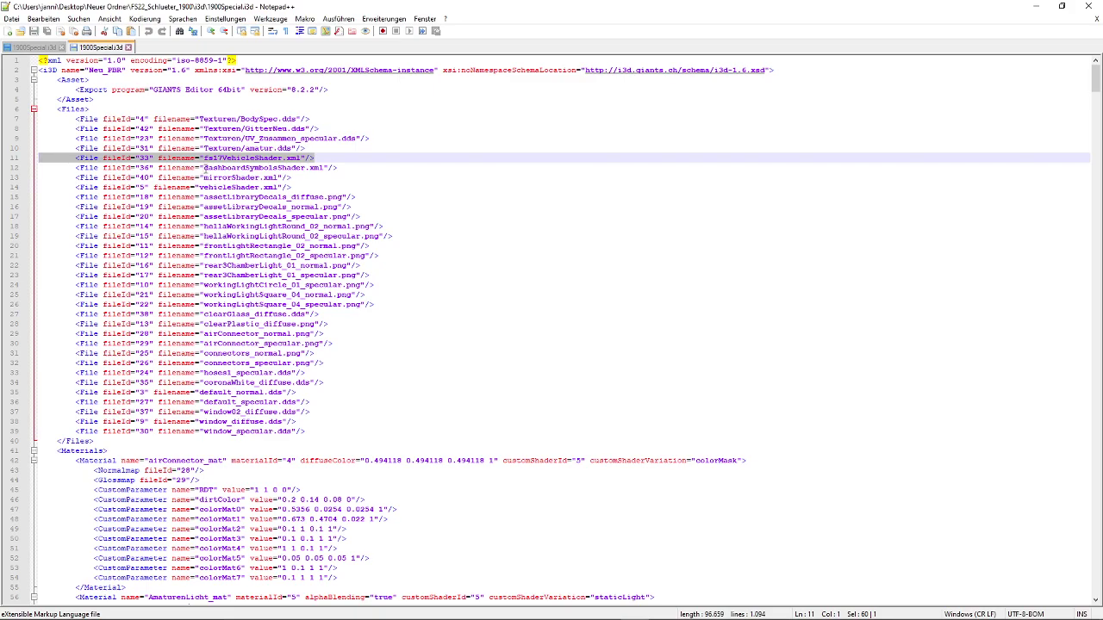
- Prefix the dashboardSymbolsShader.xml, mirrorShader.xml and vehicleShader.xml file names in the Files section with $data
left_click(204, 167)
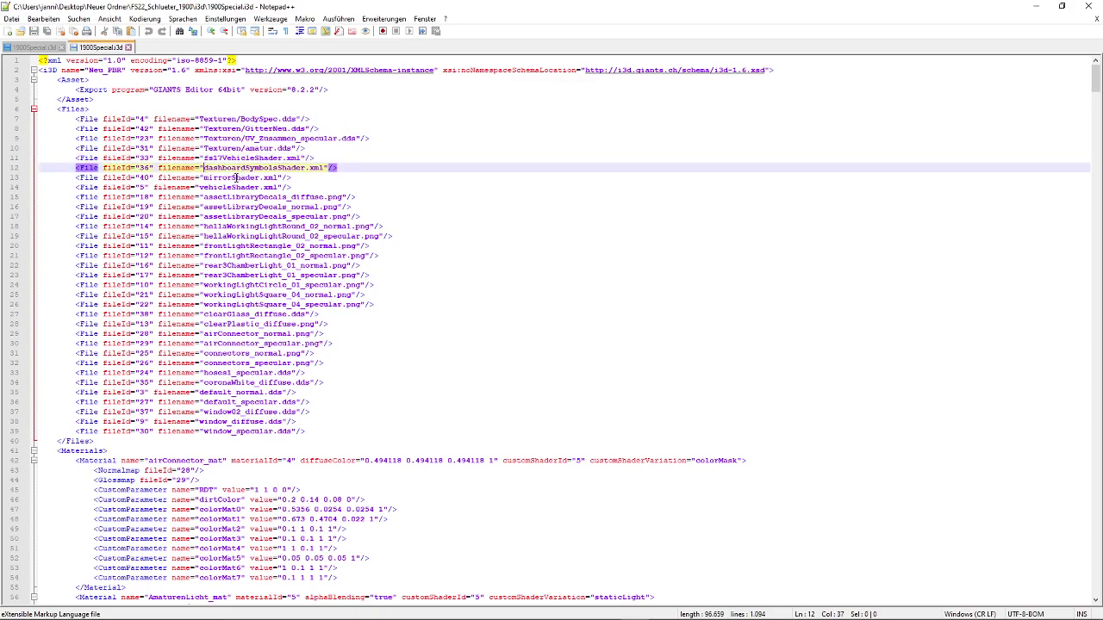
type("$data")
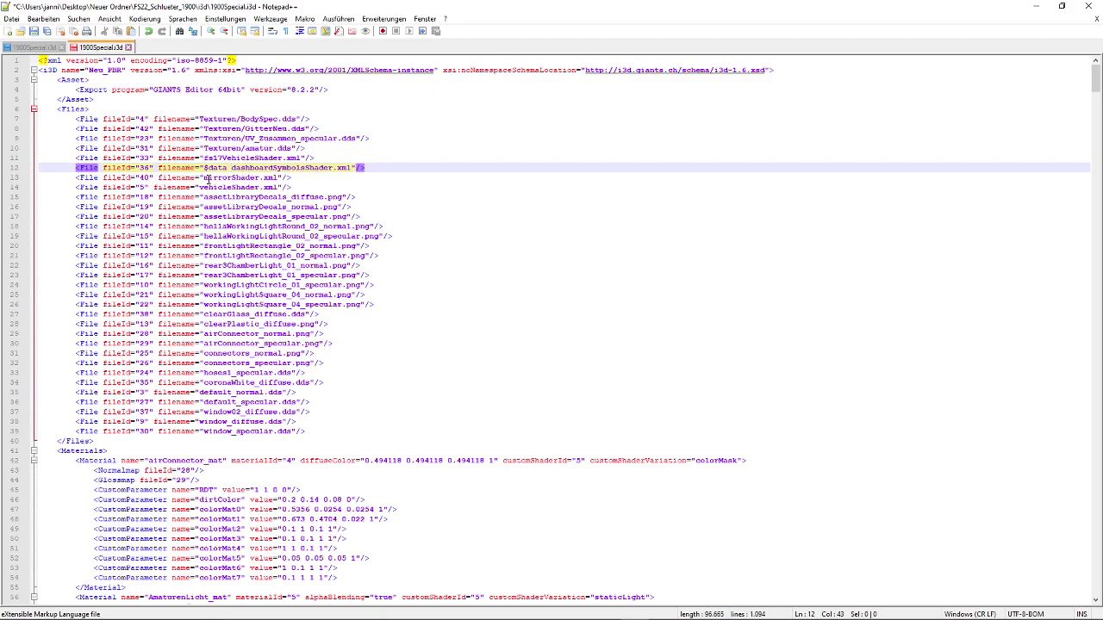
left_click(203, 176)
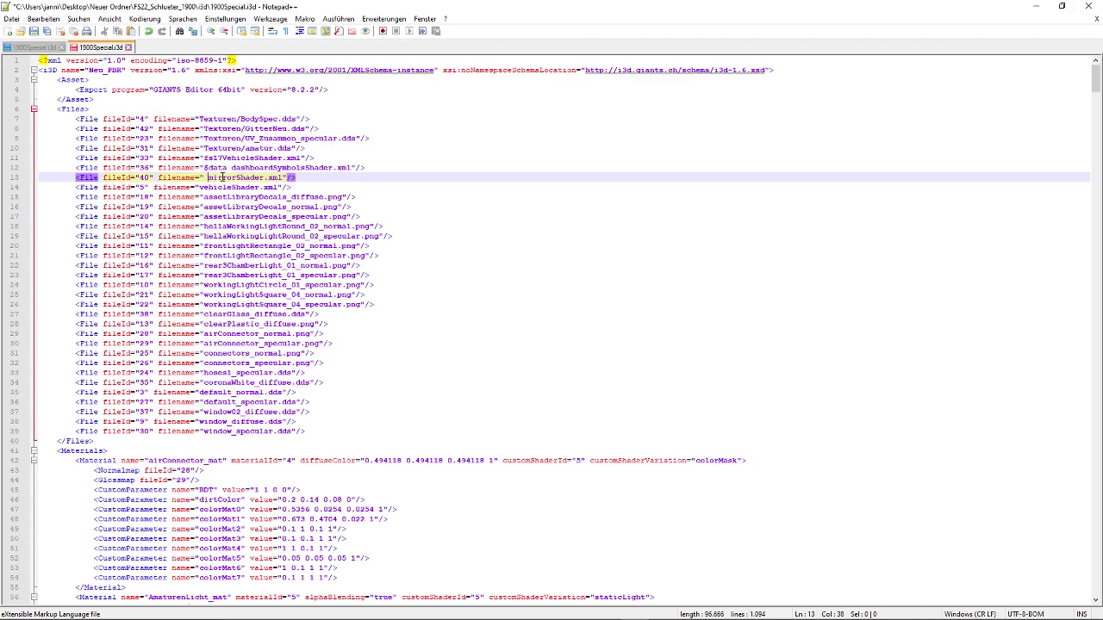
key("BackSpace")
type("$data")
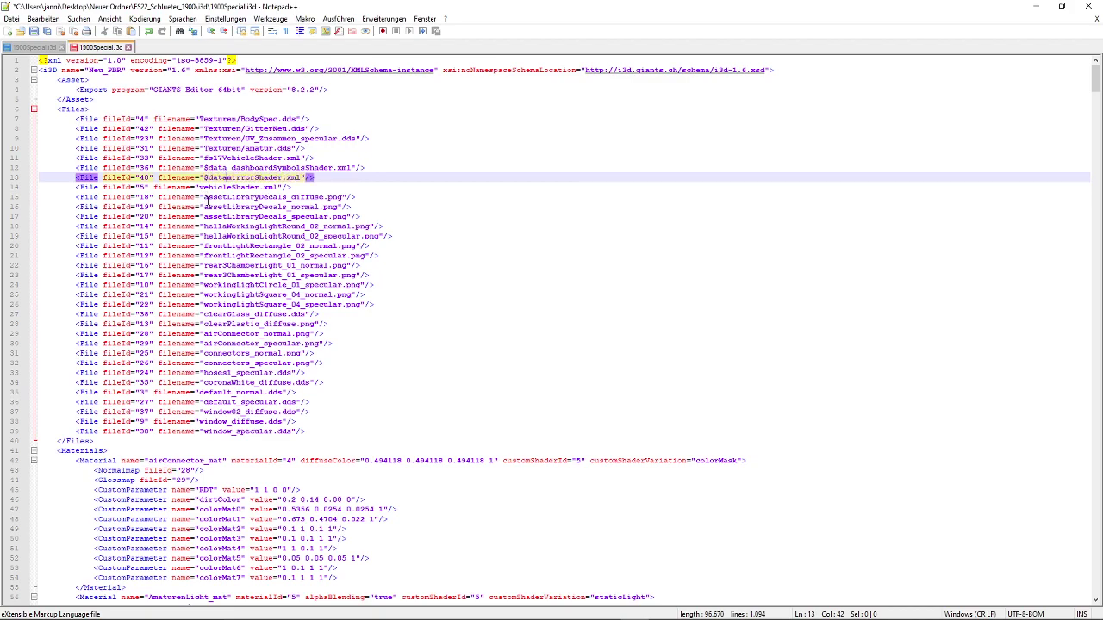
left_click(200, 187)
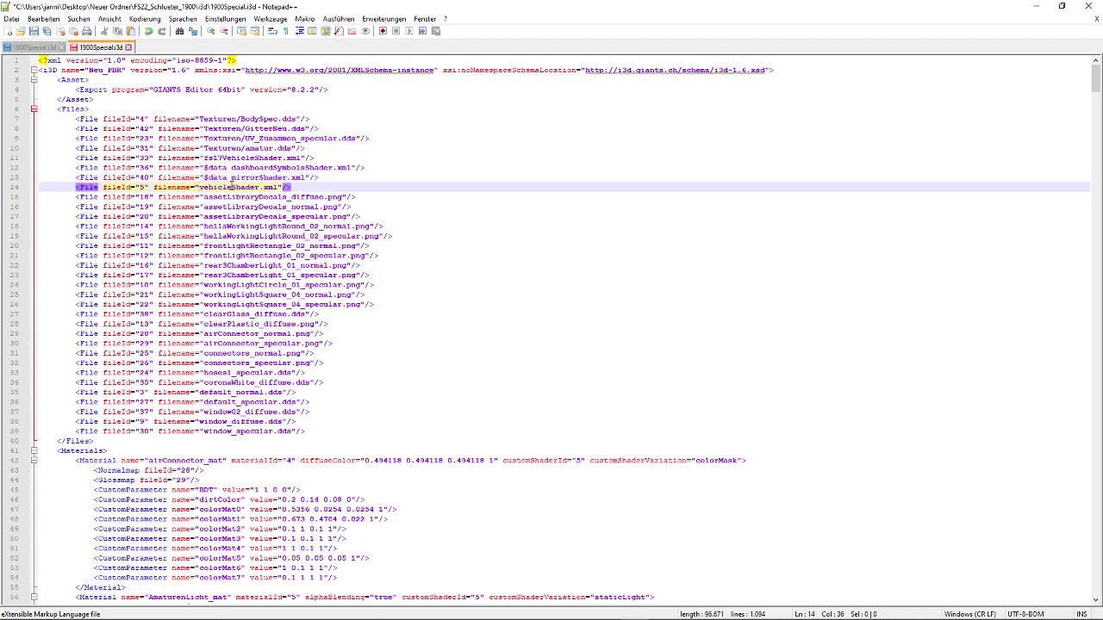
type("$data")
left_click_drag(982, 6, 868, 308)
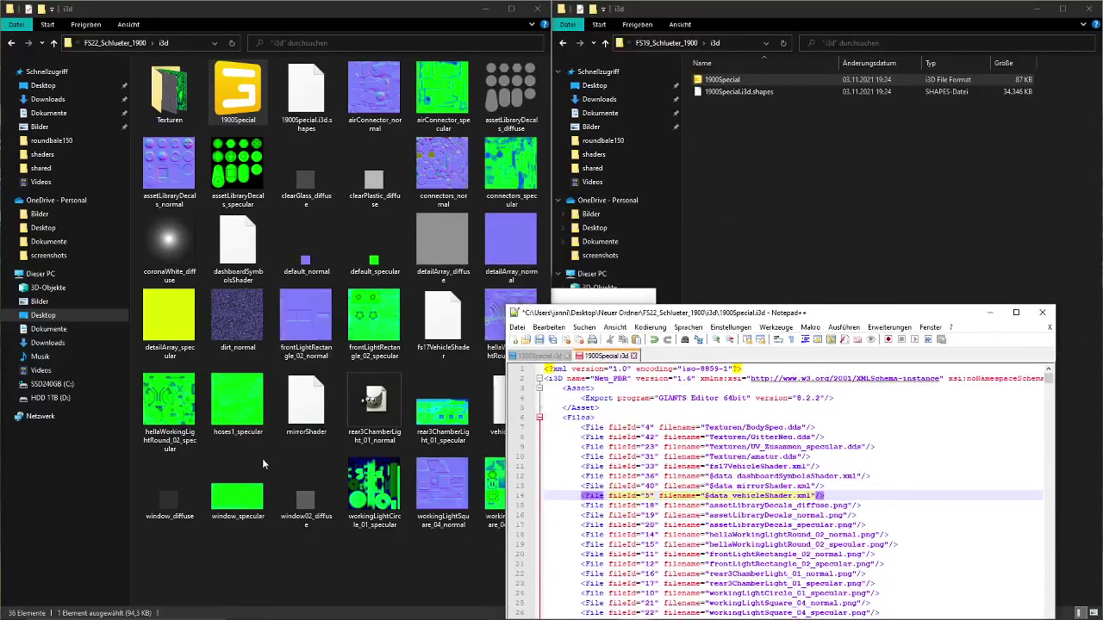
left_click(282, 561)
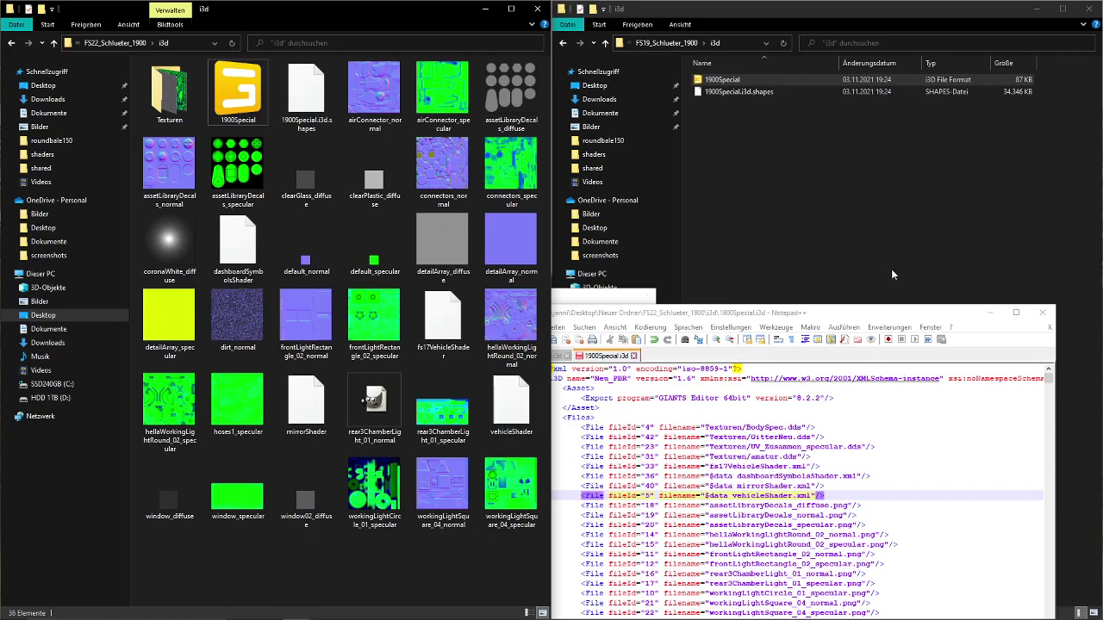
left_click(1016, 313)
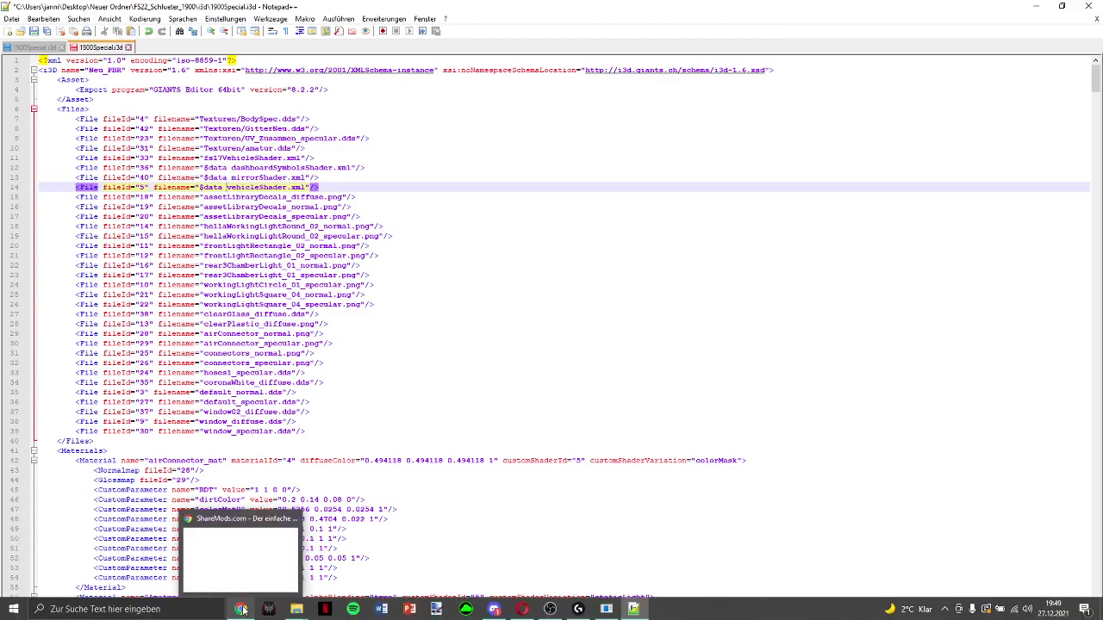
- Switch to File Explorer and open the data\shaders folder of Farming Simulator 2022 under Programme (x86) on drive C
left_click(271, 609)
mouse_move(296, 613)
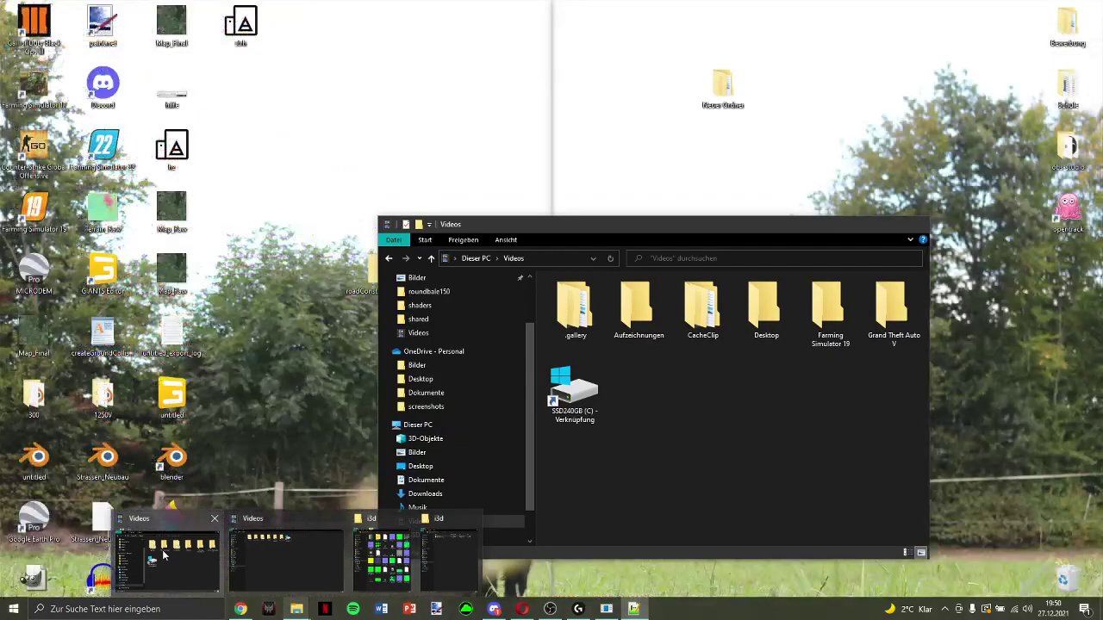
left_click(164, 555)
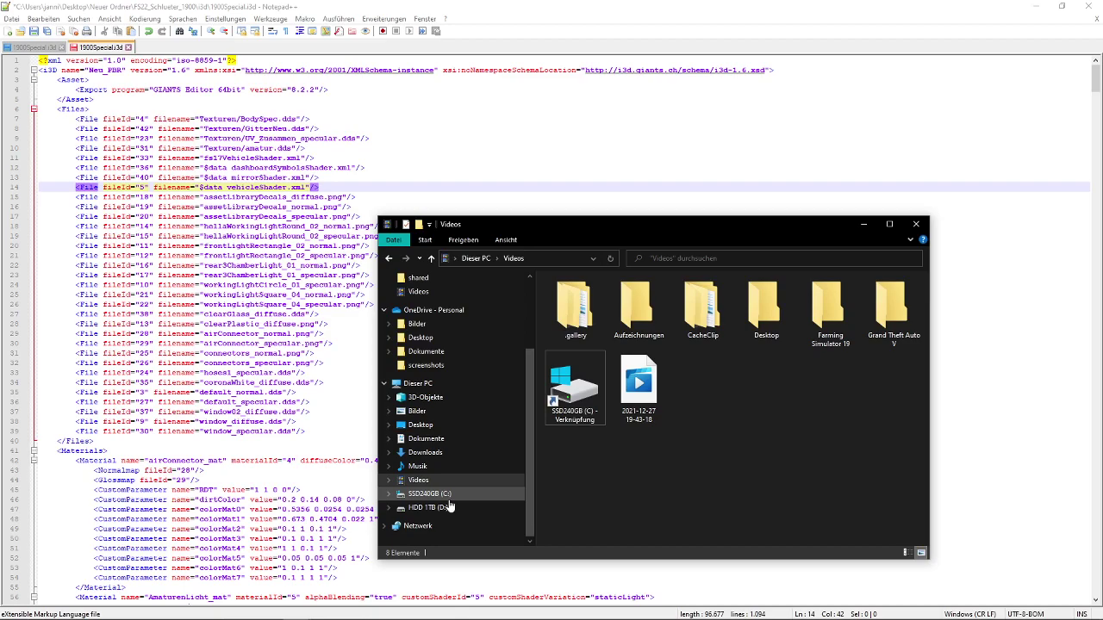
left_click(486, 497)
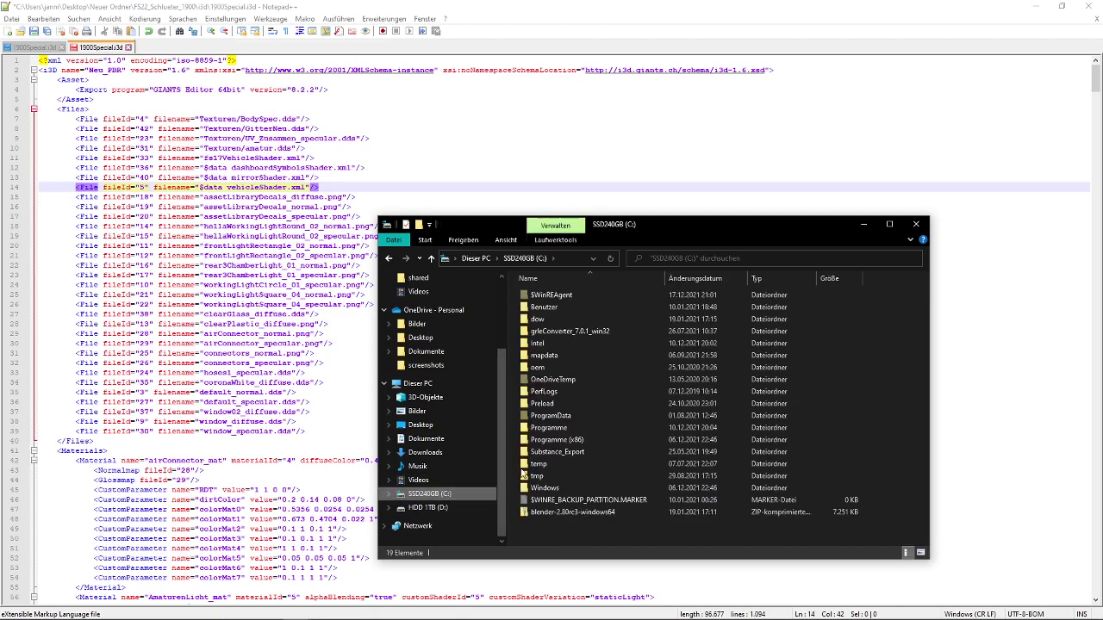
double_click(596, 441)
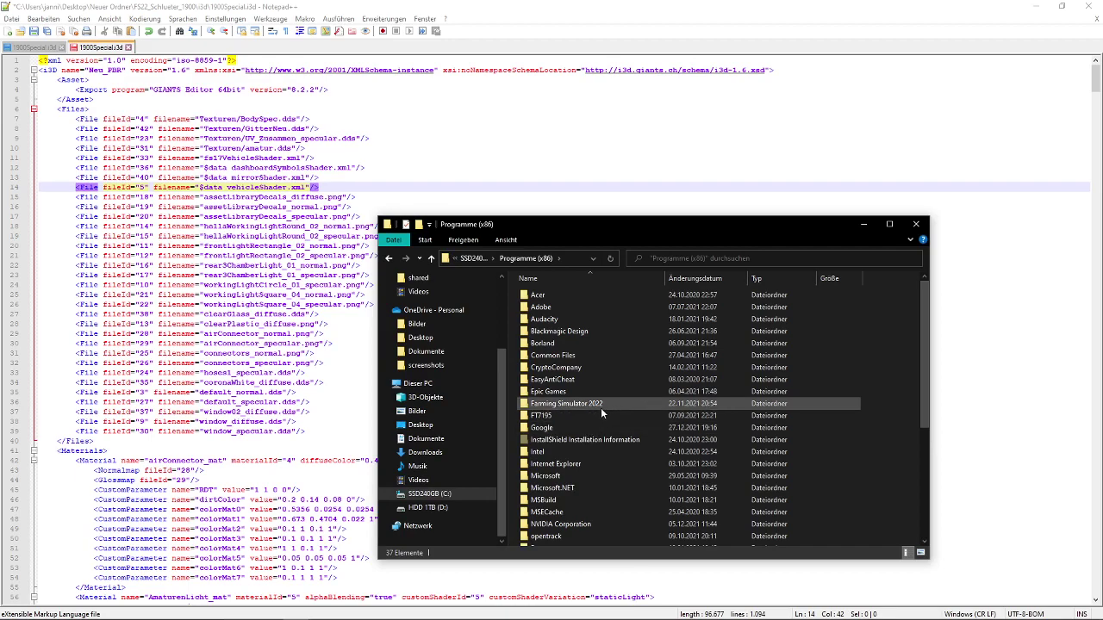
double_click(601, 405)
double_click(596, 294)
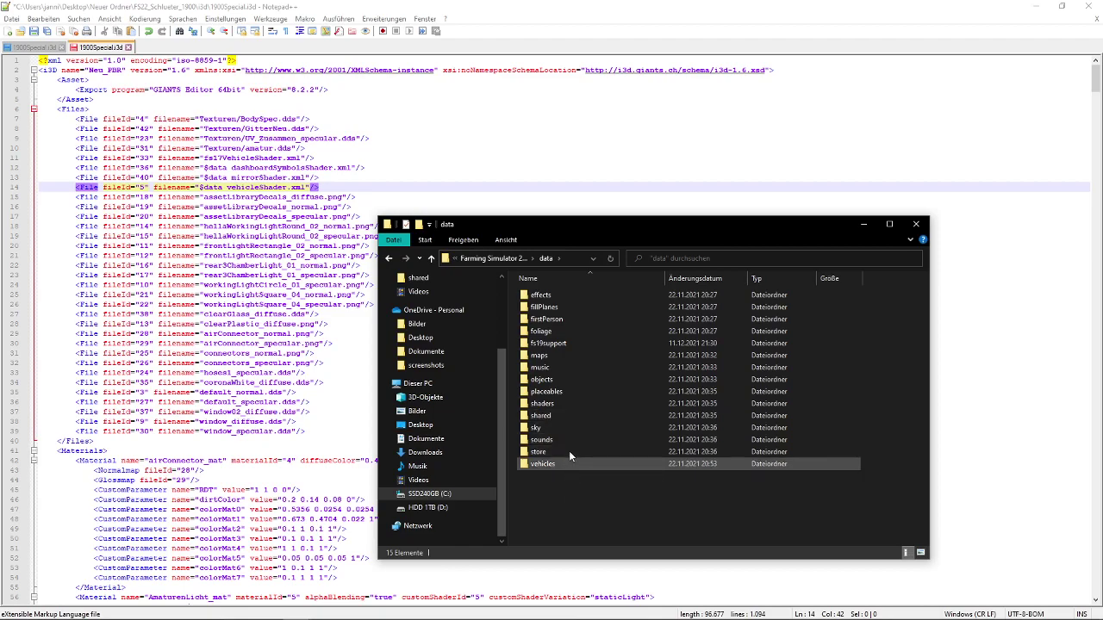
double_click(560, 404)
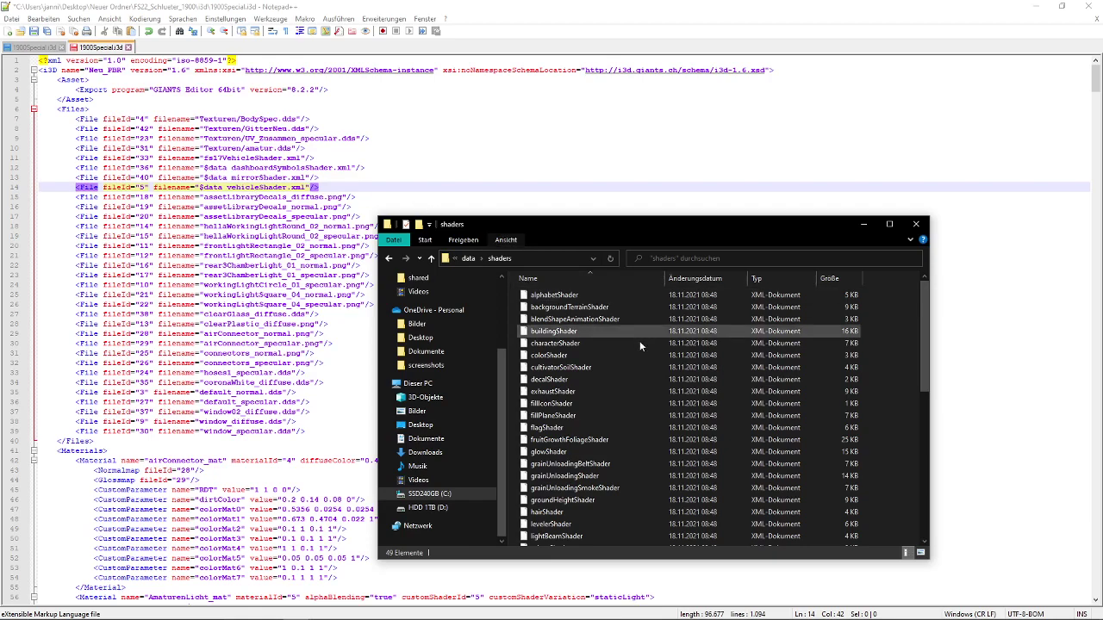
- Locate vehicleShader in the game's shaders folder and check the folder path that leads to it
scroll(617, 405, "down", 7)
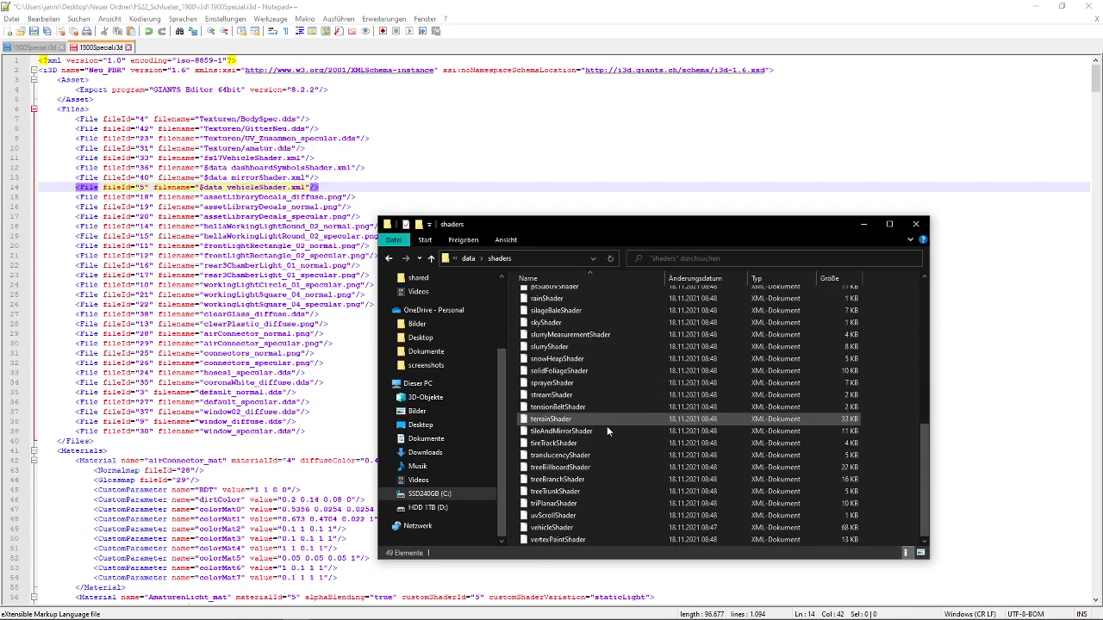
scroll(569, 534, "down", 3)
left_click(551, 527)
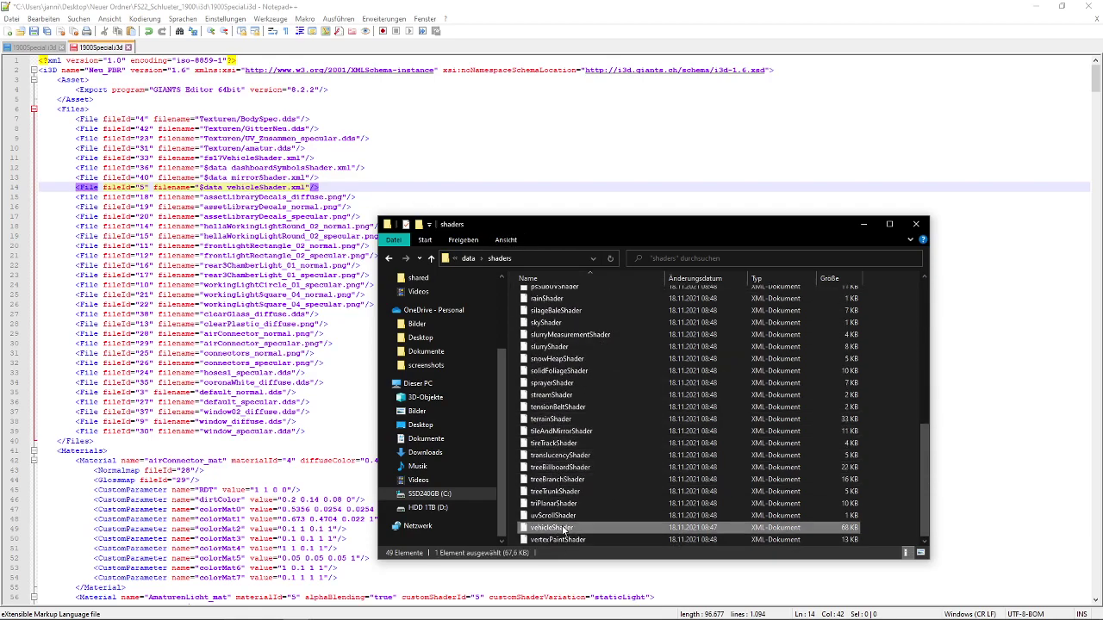
left_click(538, 258)
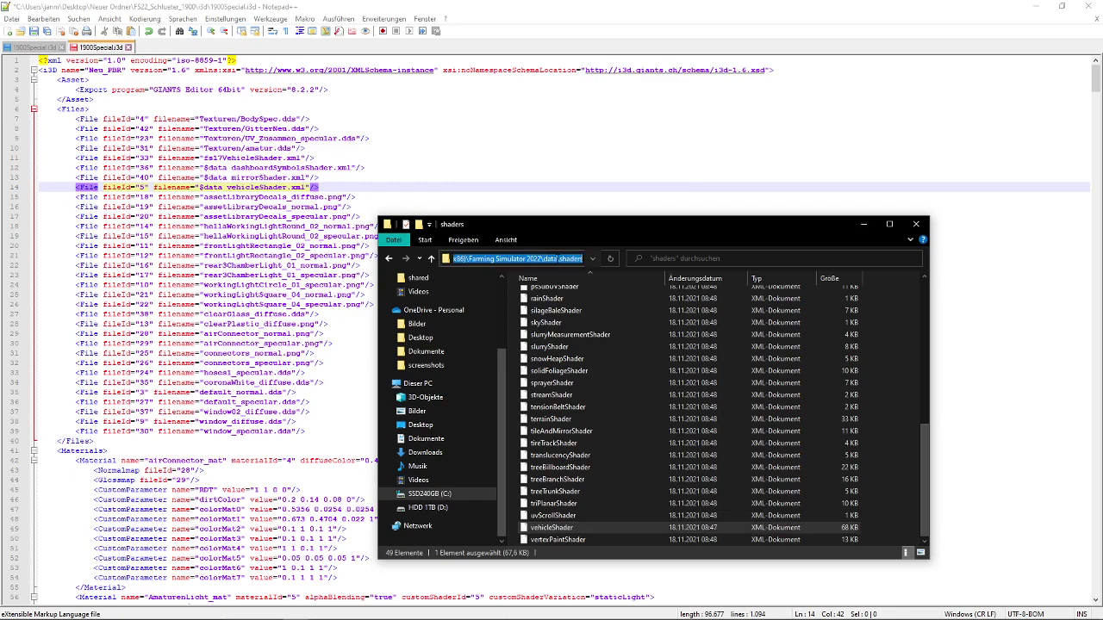
left_click_drag(555, 259, 582, 258)
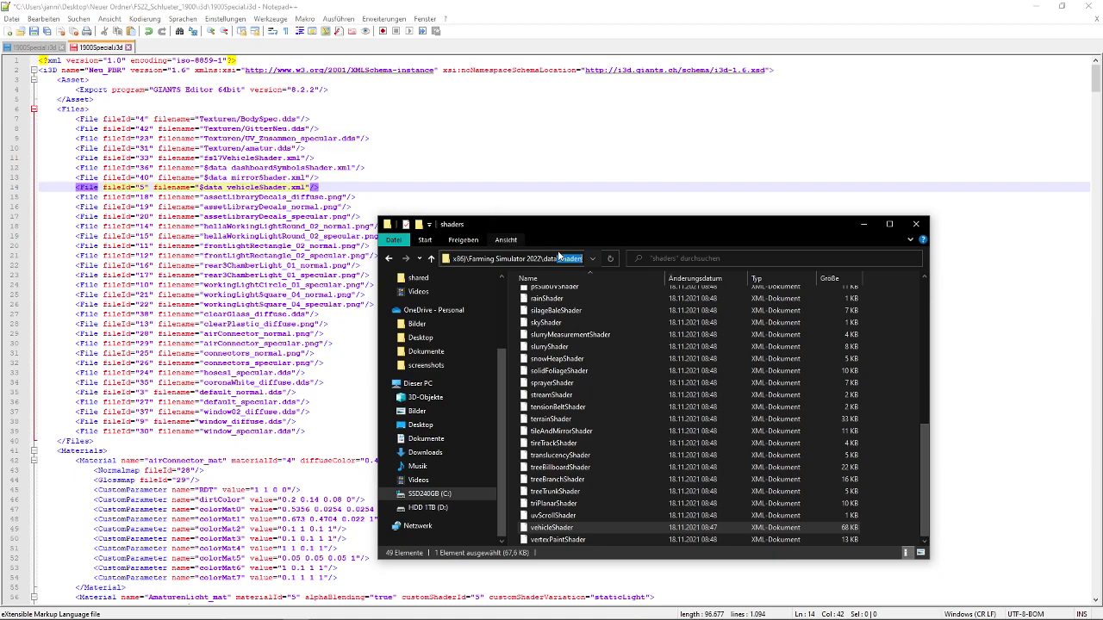
- In Notepad++, change the vehicle shader's file name to $data/shaders/vehicleShader.xml and copy its $data/shaders/ prefix
left_click(227, 187)
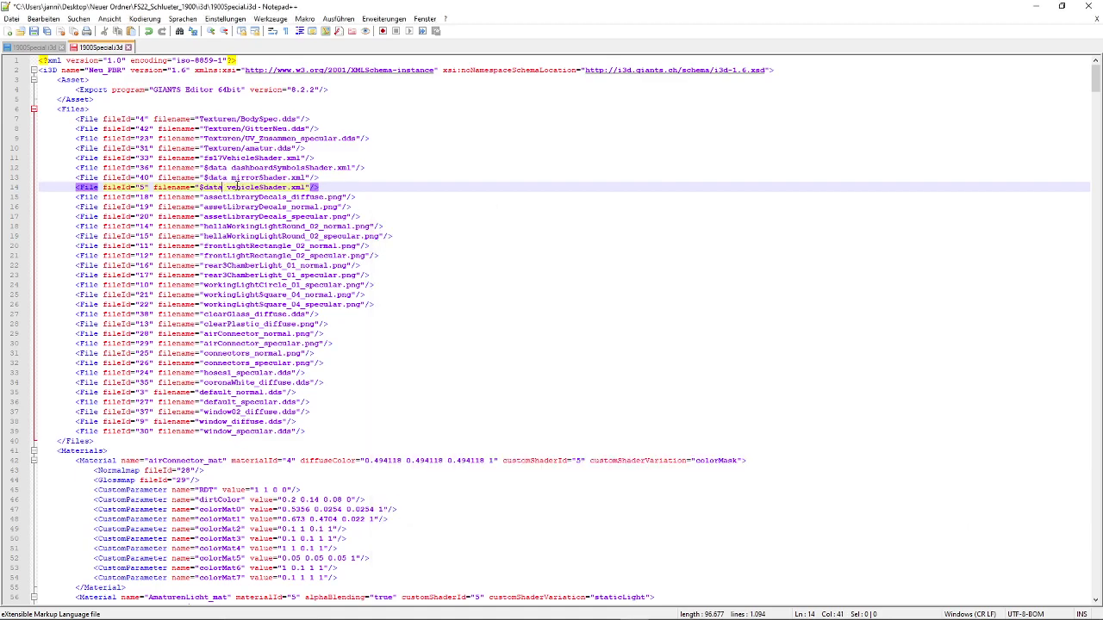
type("\\shaders")
left_click(228, 187)
key("BackSpace")
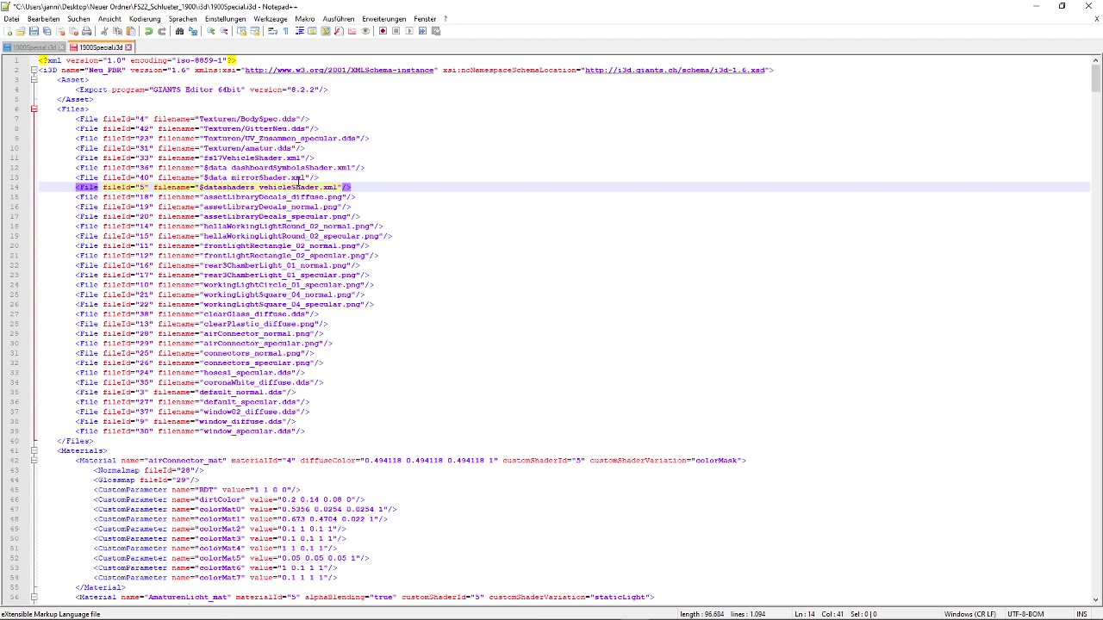
type("/")
key("BackSpace")
type("/")
left_click_drag(262, 187, 198, 189)
key("ctrl+c")
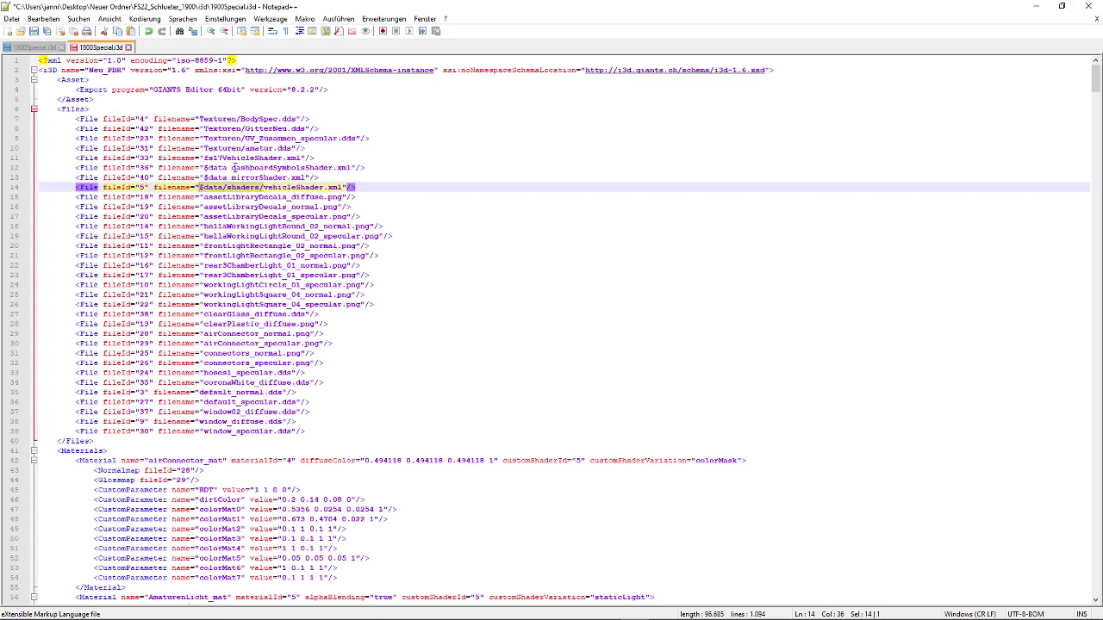
- Switch back to the File Explorer window with the game's shaders folder and maximize it
mouse_move(552, 617)
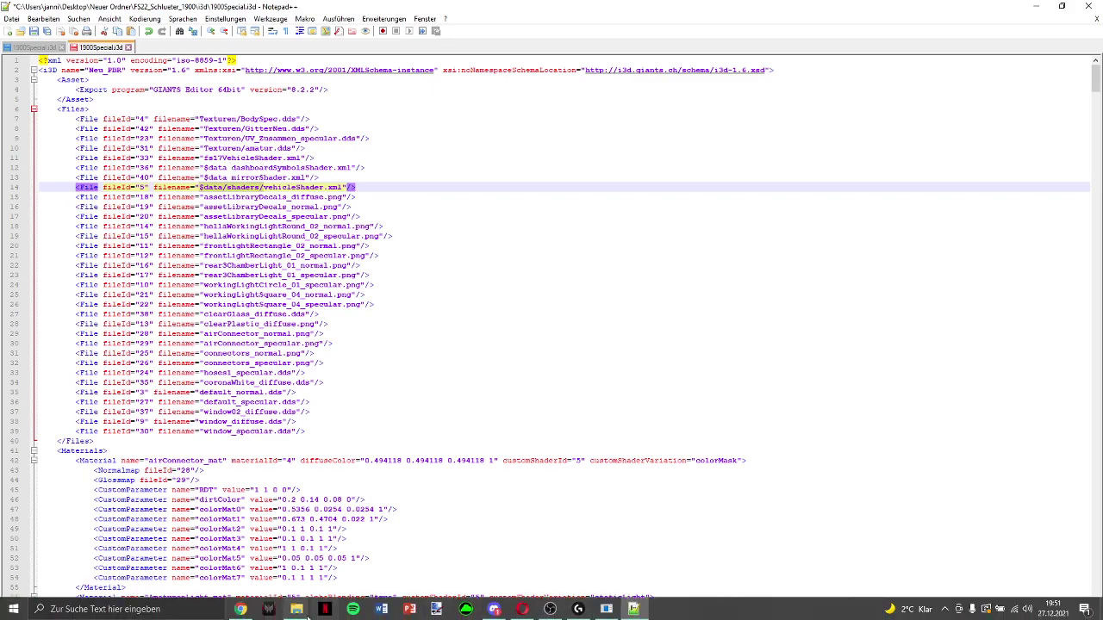
mouse_move(297, 610)
mouse_move(443, 561)
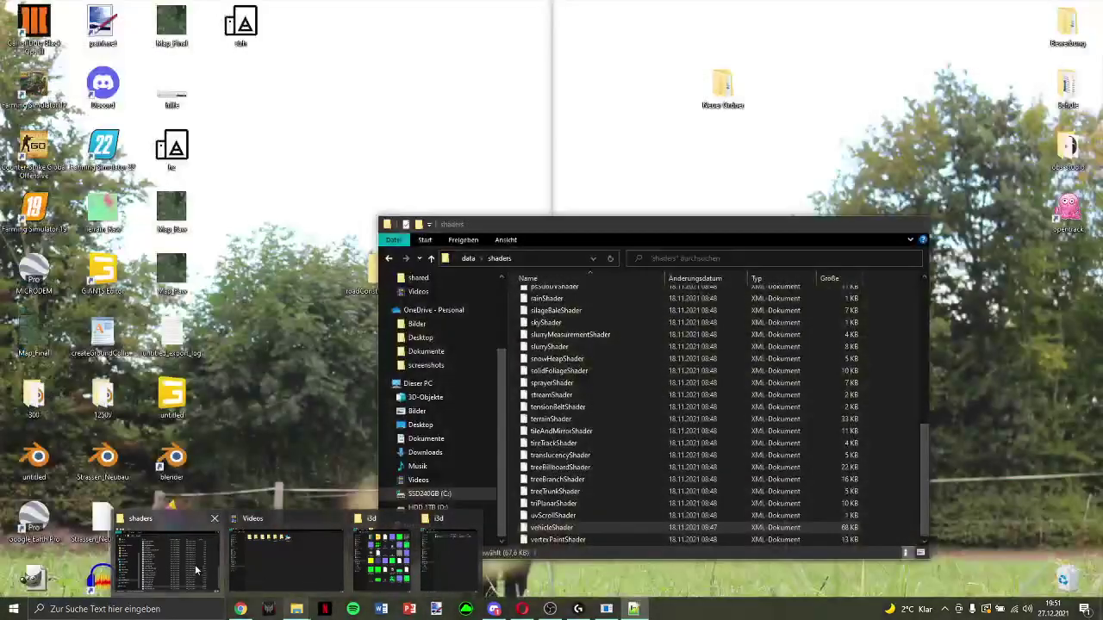
left_click(196, 570)
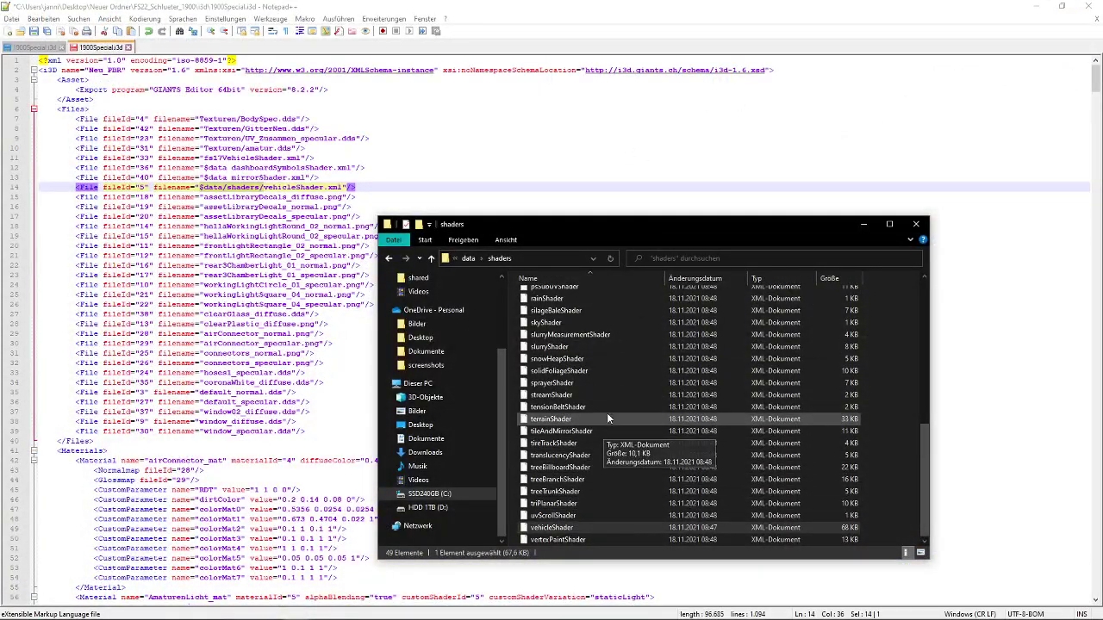
scroll(607, 405, "up", 4)
left_click_drag(827, 224, 251, 5)
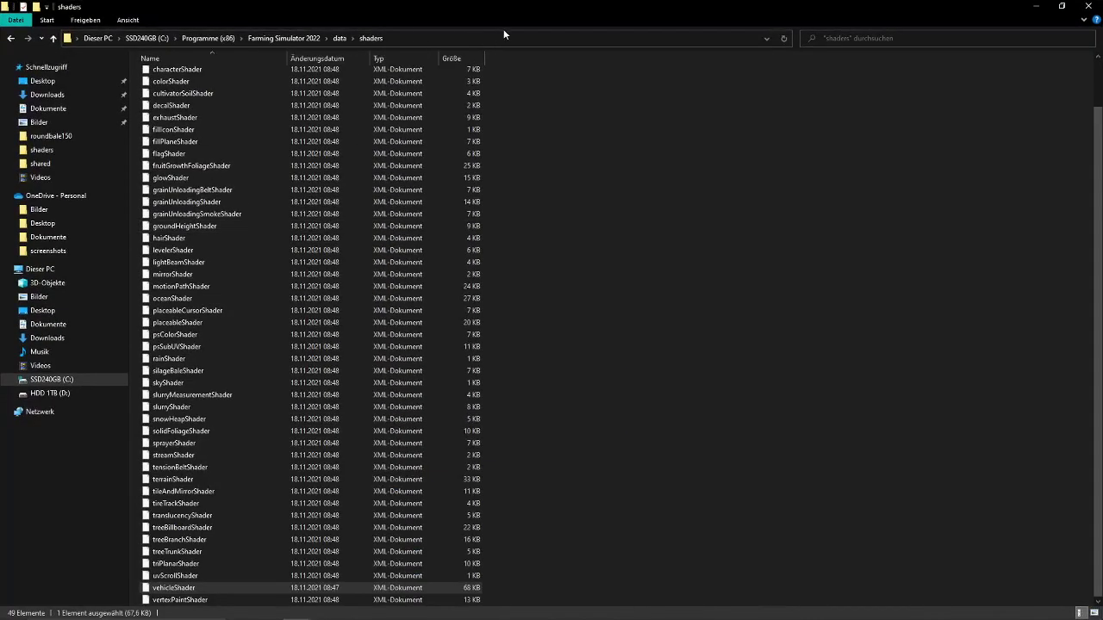
- Examine the shader files in data\fs19support\shaders, and return to the data\shaders folder
left_click(339, 38)
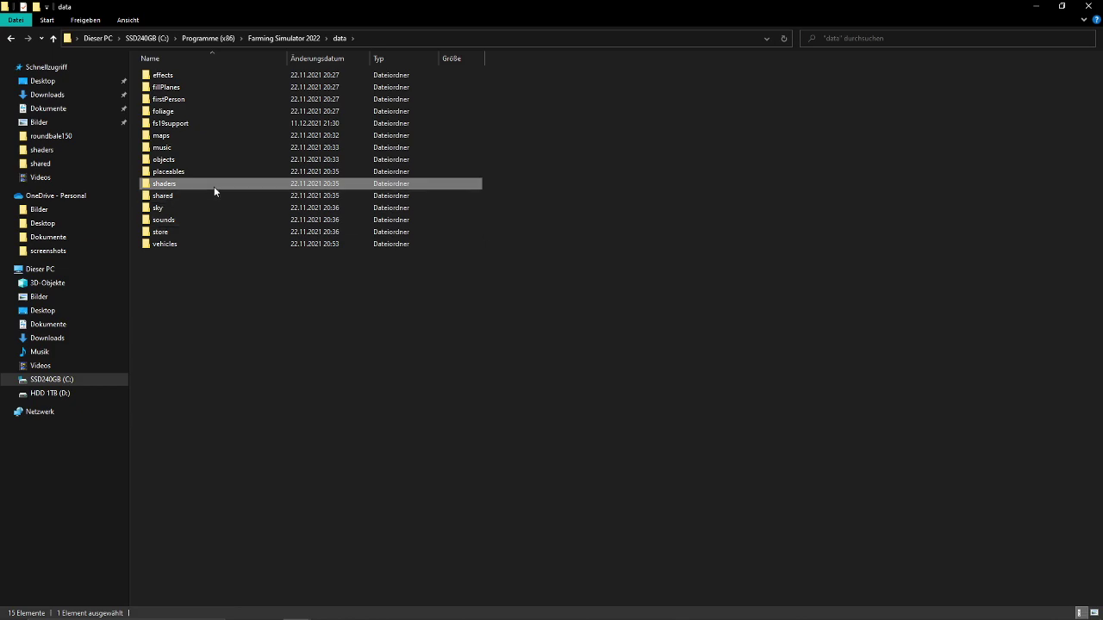
double_click(190, 123)
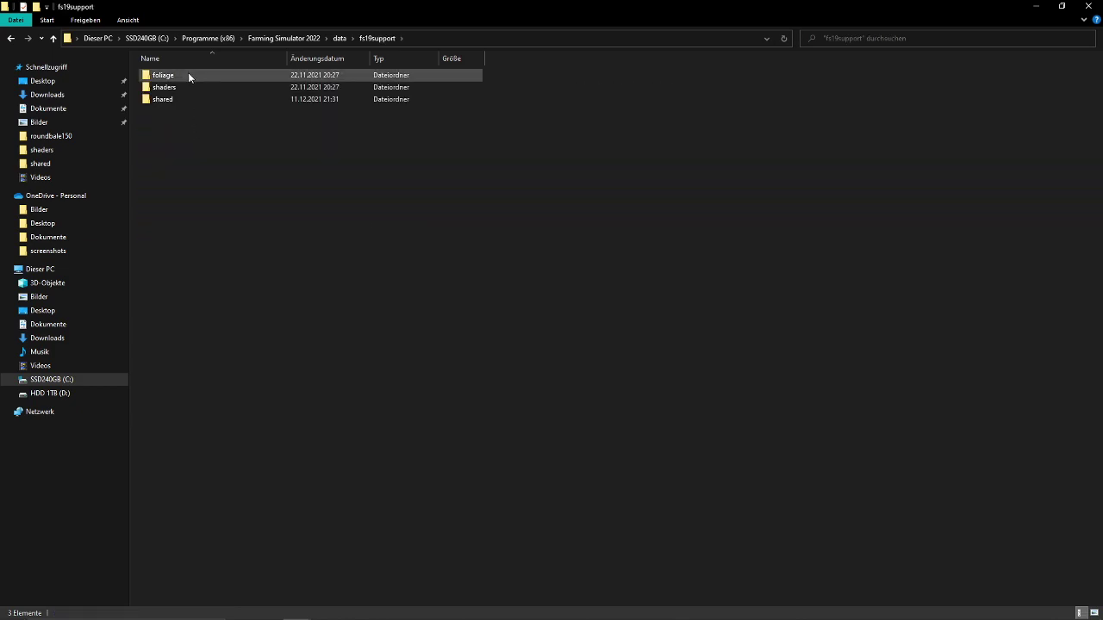
double_click(194, 88)
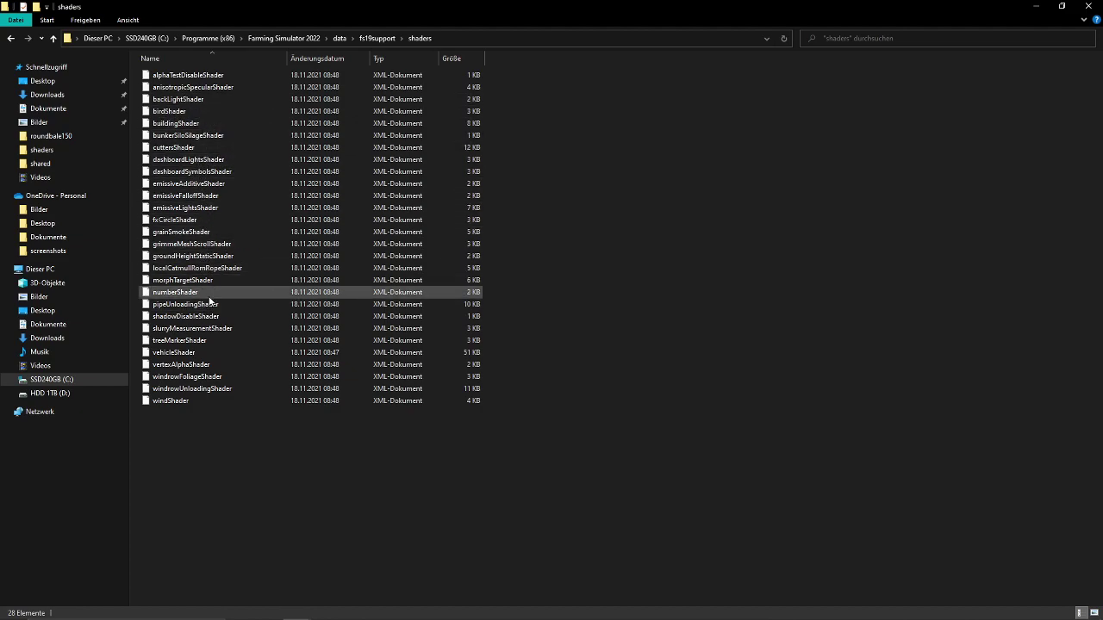
key("alt+Up")
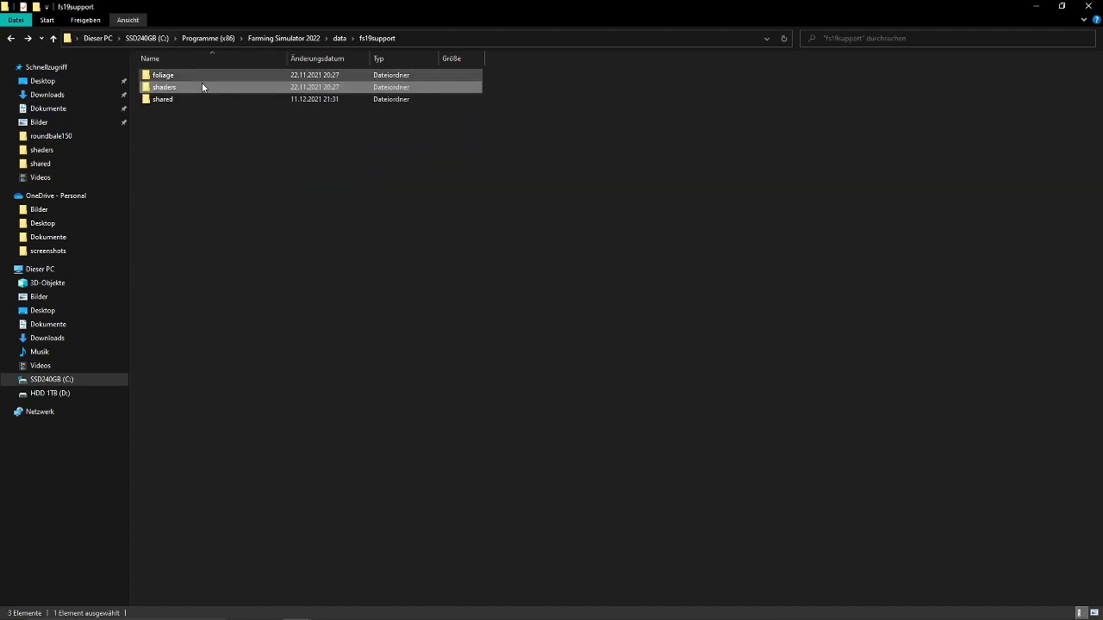
left_click(341, 39)
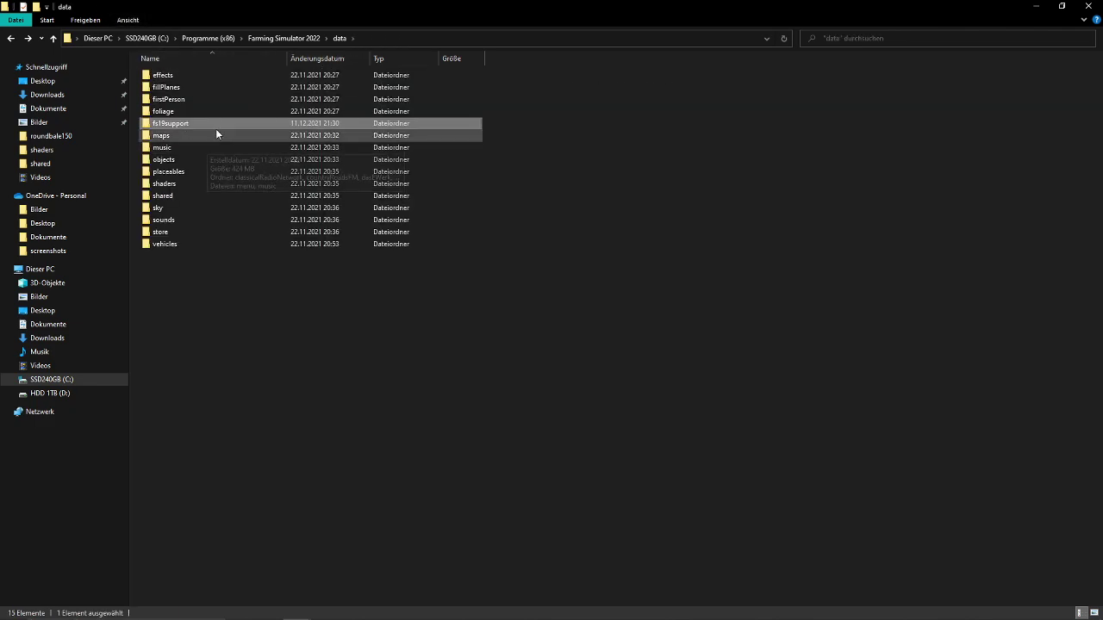
key("alt+Left")
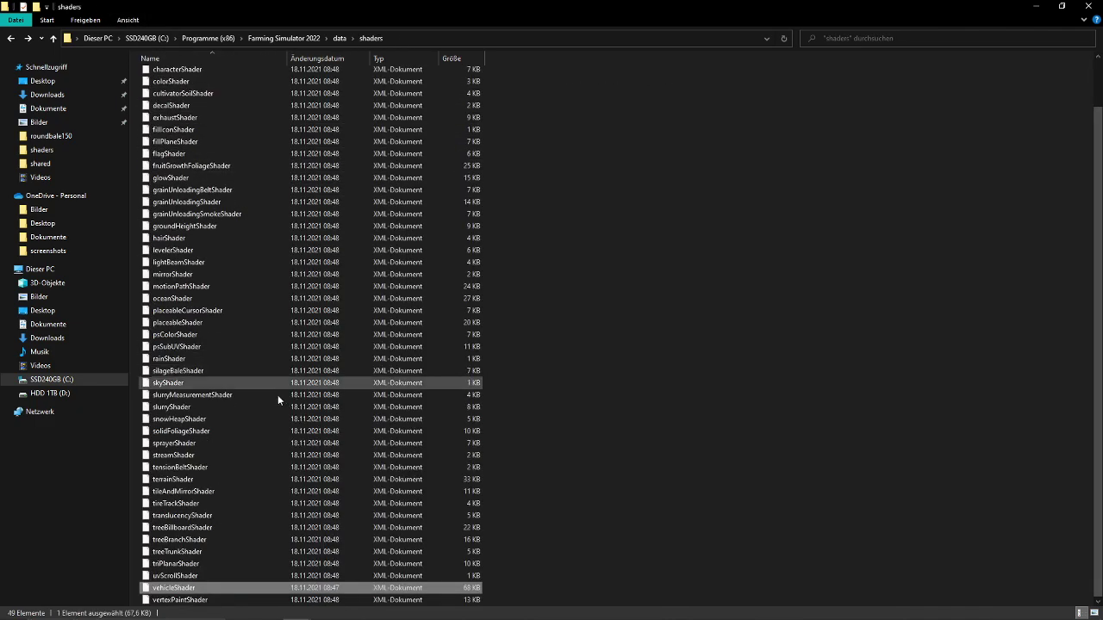
- Search the data\shaders folder for "mirror" and select mirrorShader to check where it is stored
scroll(204, 165, "up", 2)
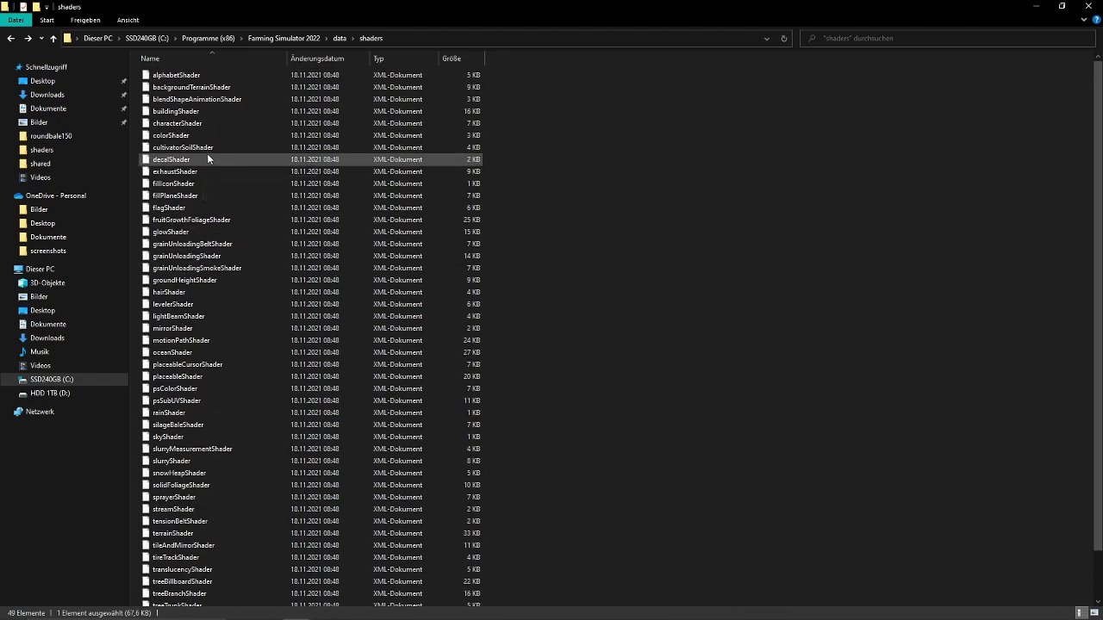
scroll(250, 267, "down", 2)
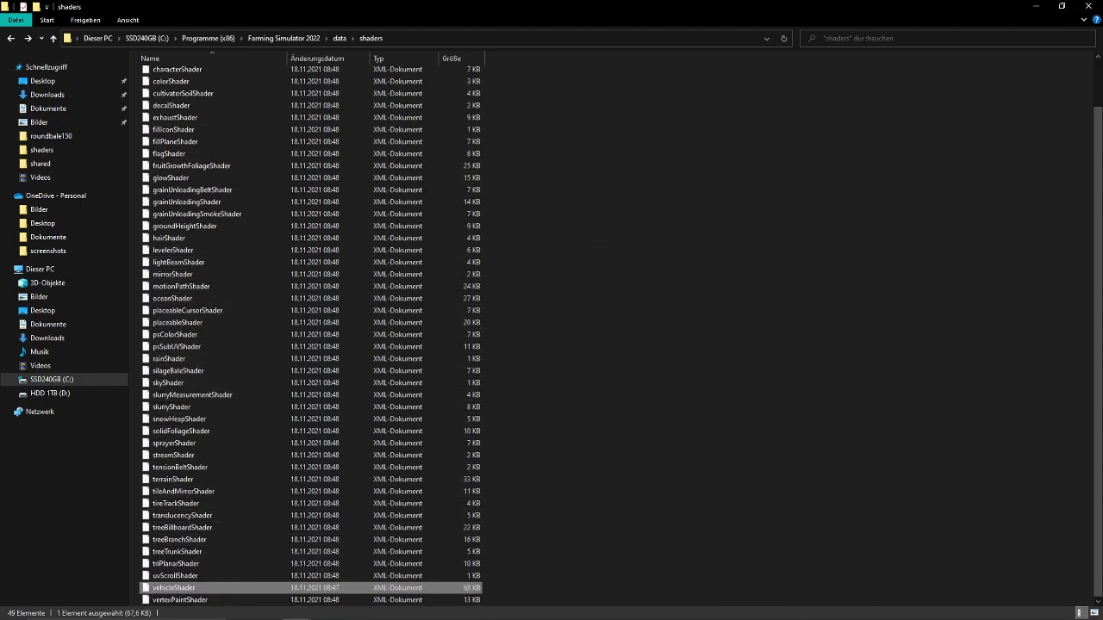
left_click(864, 37)
type("mi")
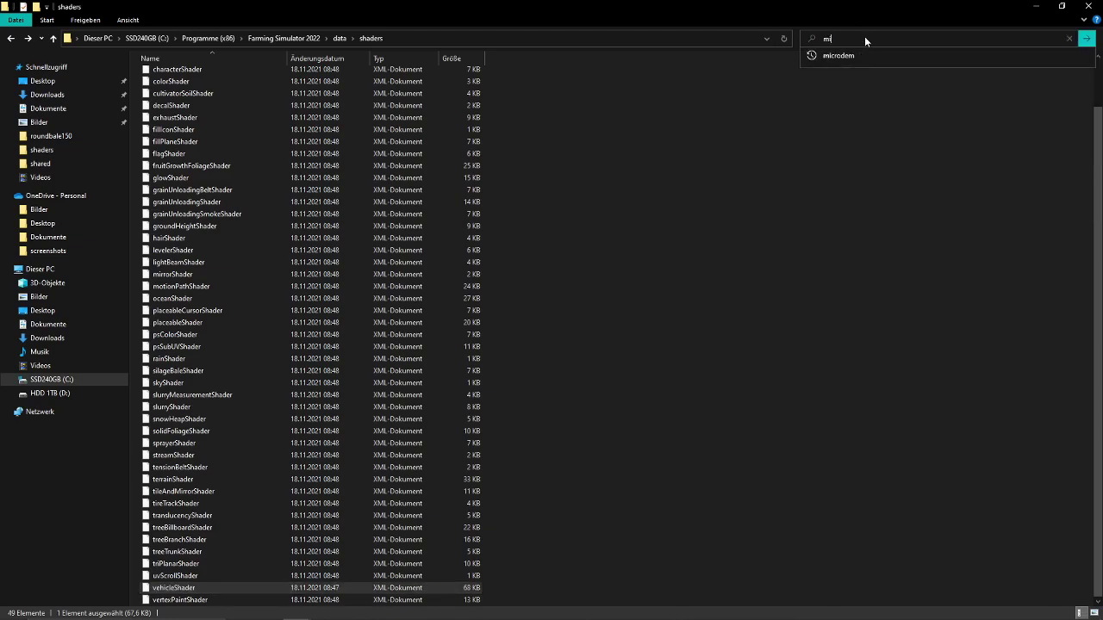
type("rro")
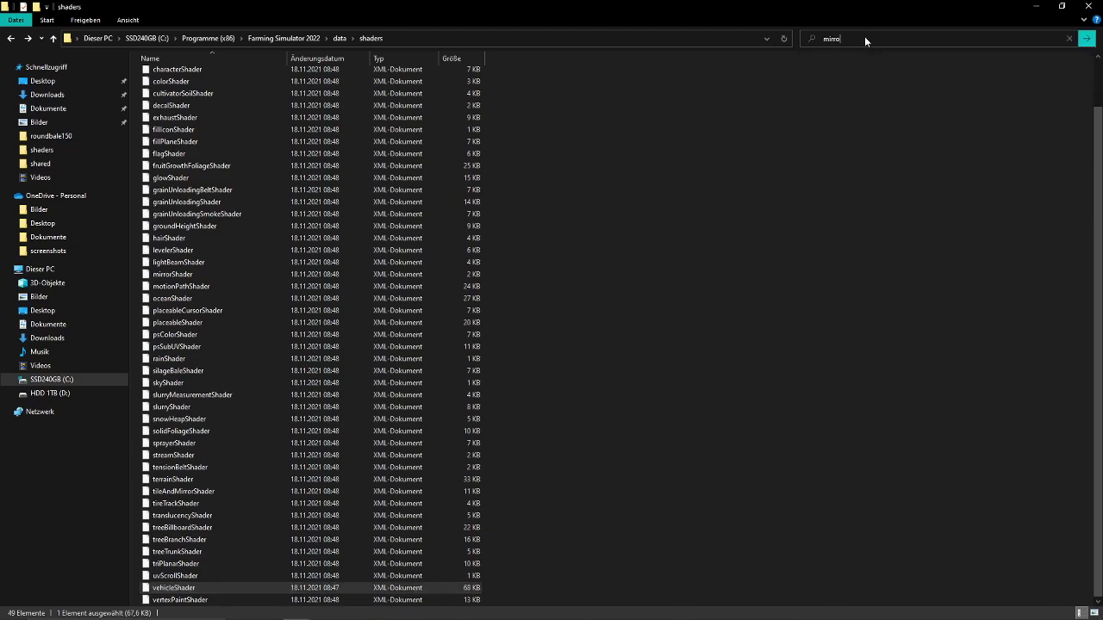
type("r")
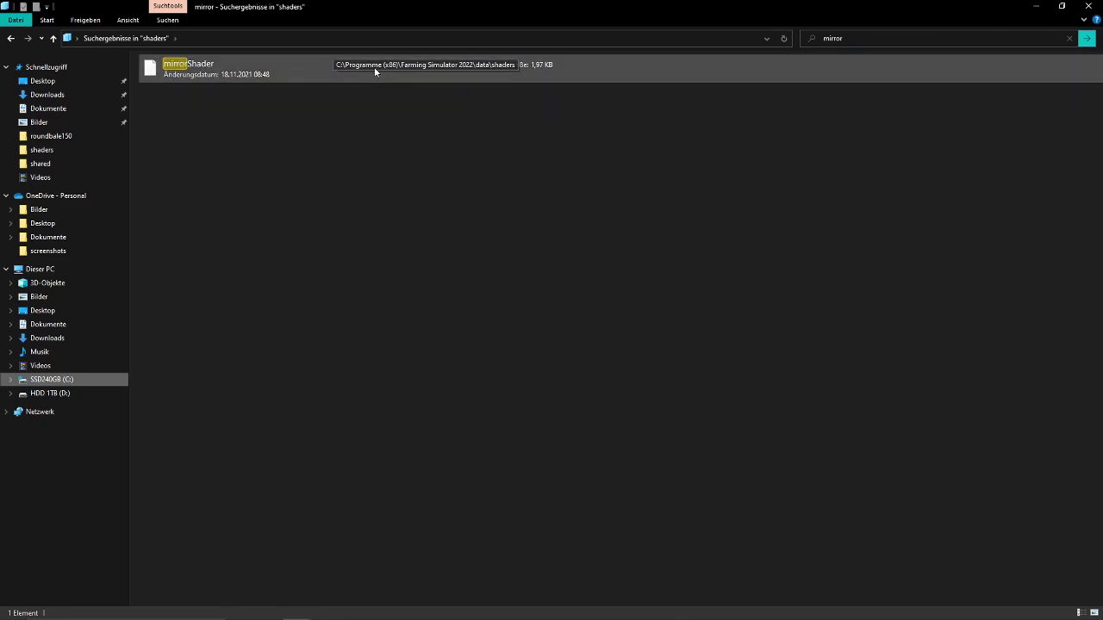
left_click(384, 69)
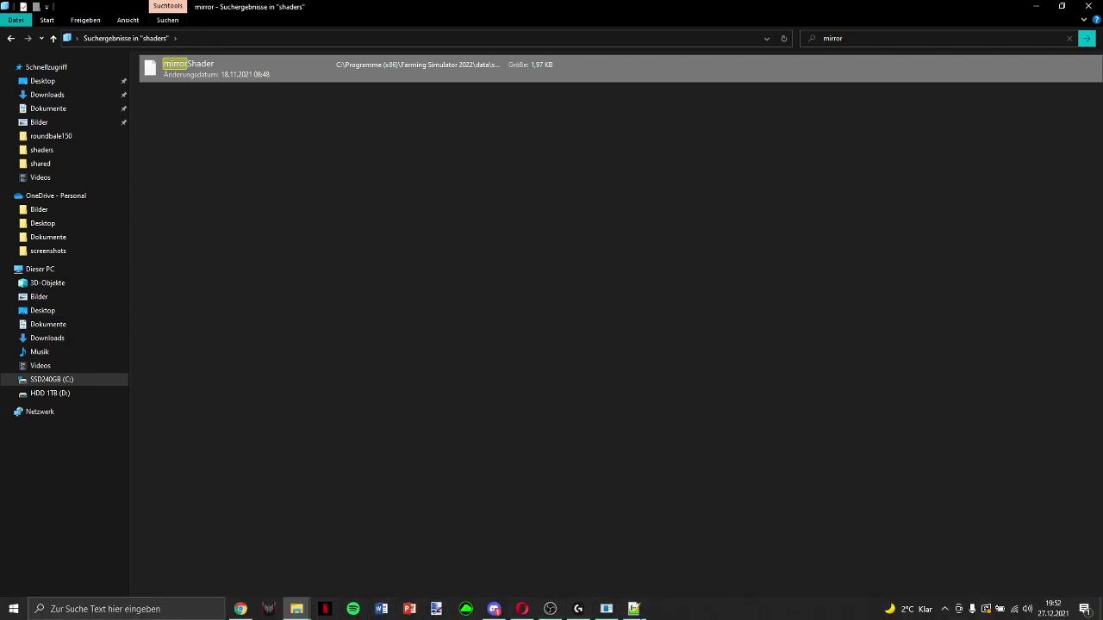
- In Notepad++, change the mirror shader's file name to $data/shaders/mirrorShader.xml using the copied prefix
left_click(633, 610)
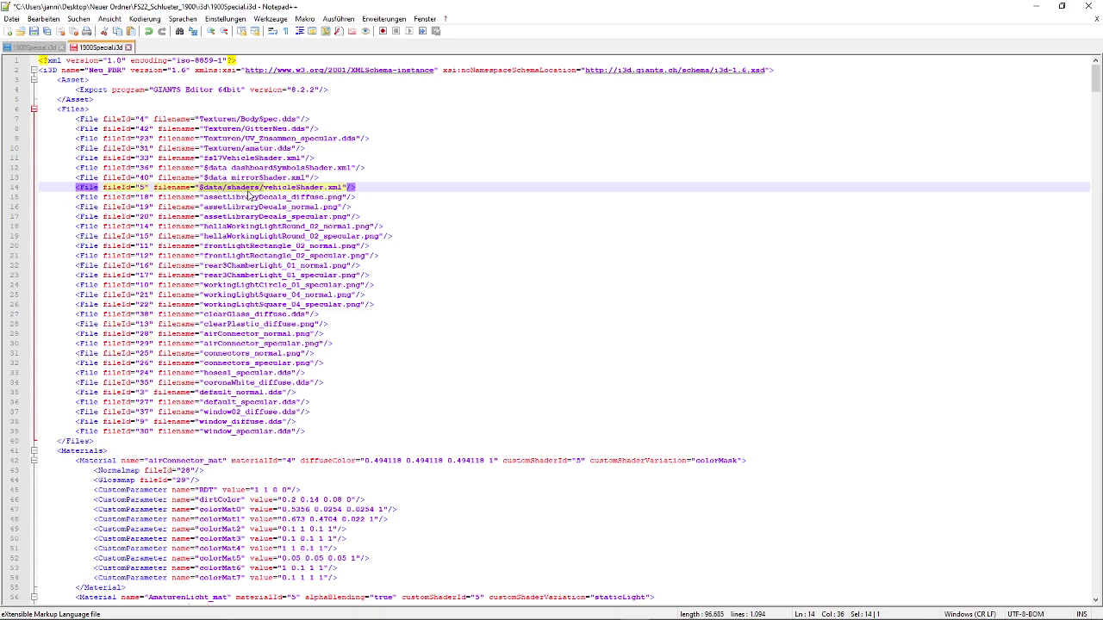
left_click_drag(231, 177, 207, 181)
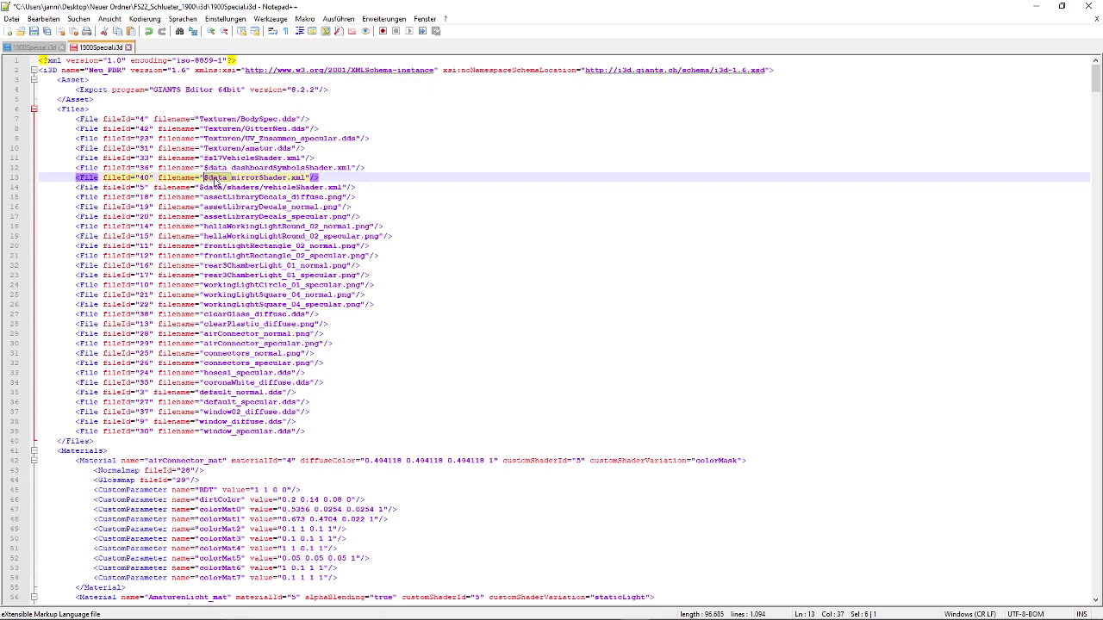
key("ctrl+v")
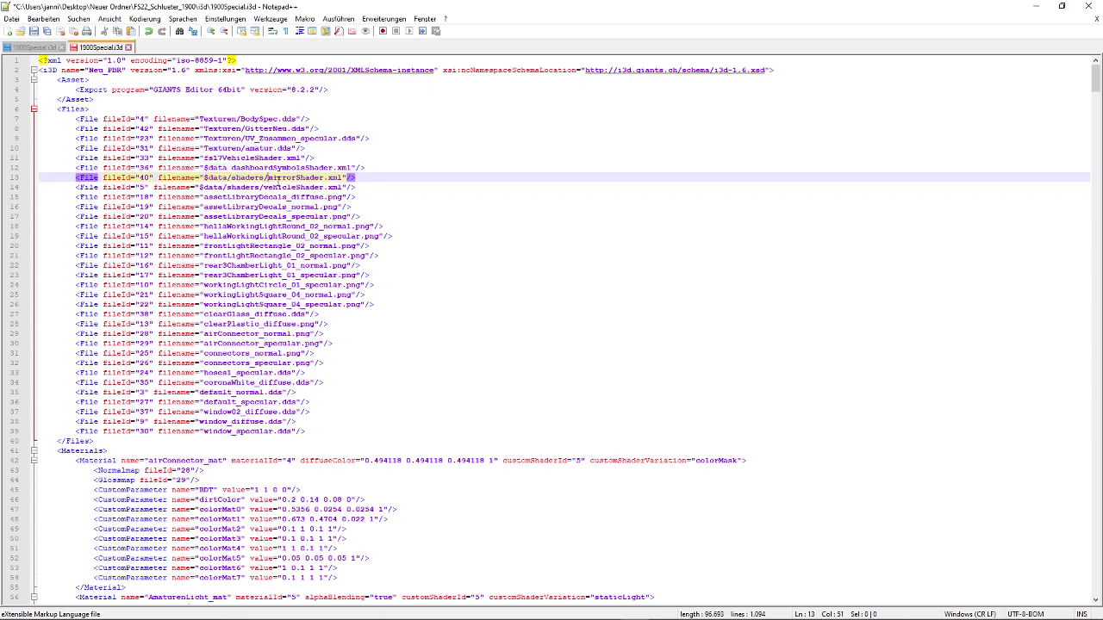
- Switch back to File Explorer, leave the search results and look through data\shaders for dashboardSymbolsShader
left_click(255, 168)
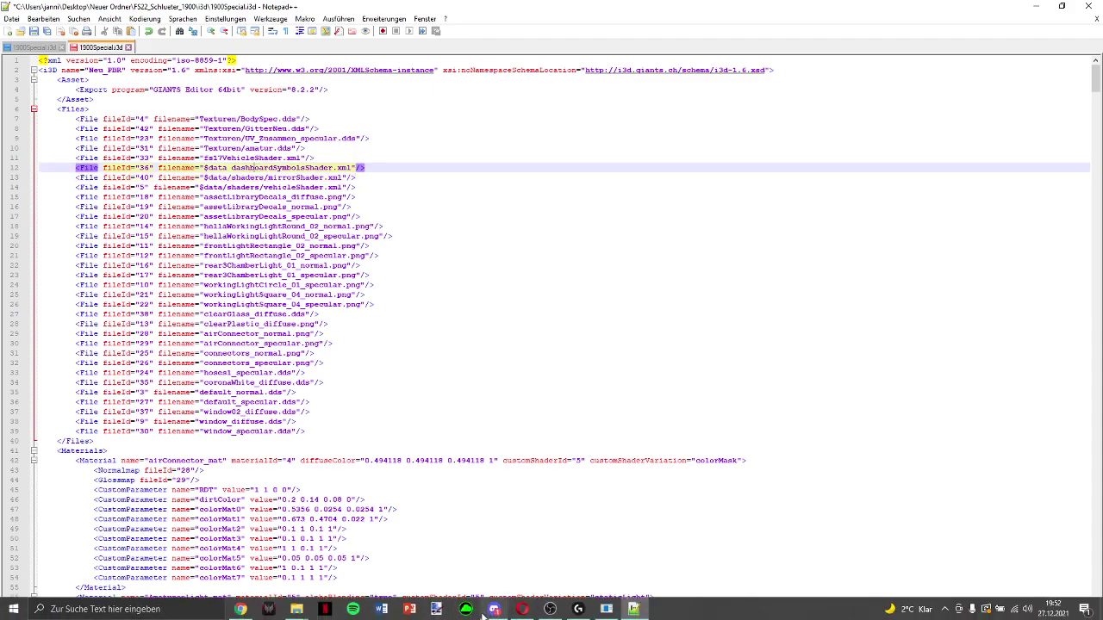
mouse_move(295, 611)
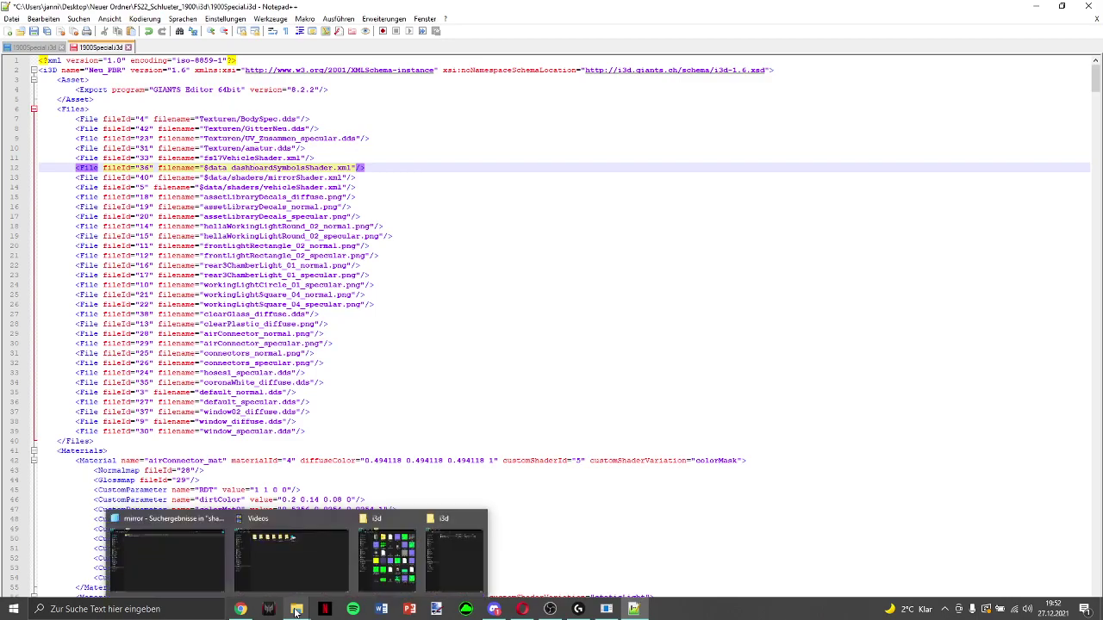
left_click(185, 564)
key("alt+Left")
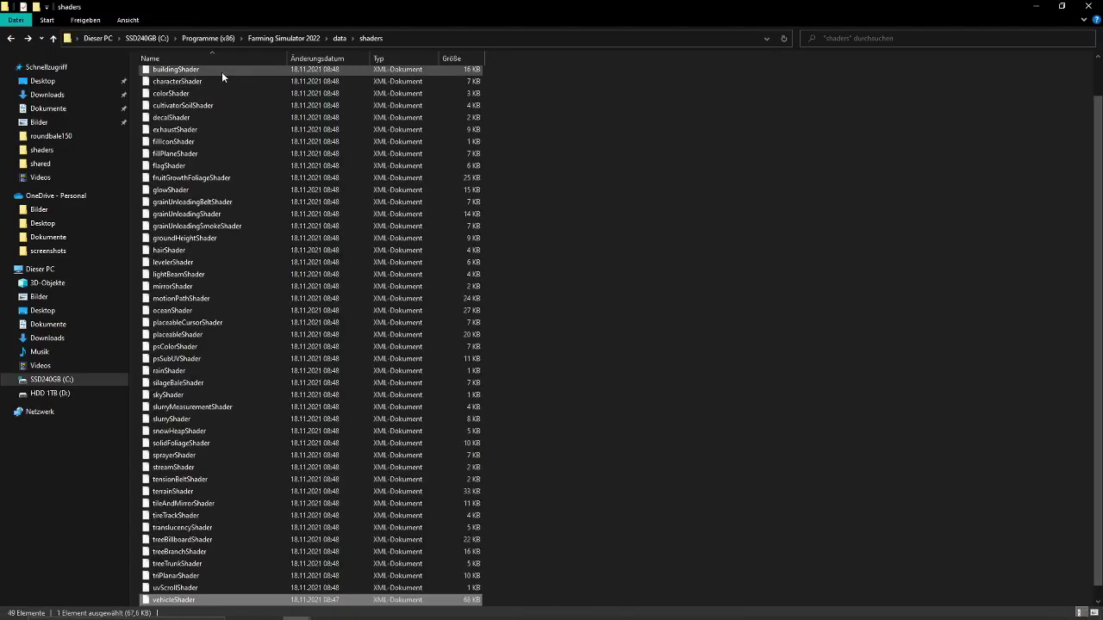
scroll(226, 440, "up", 1)
scroll(226, 388, "down", 2)
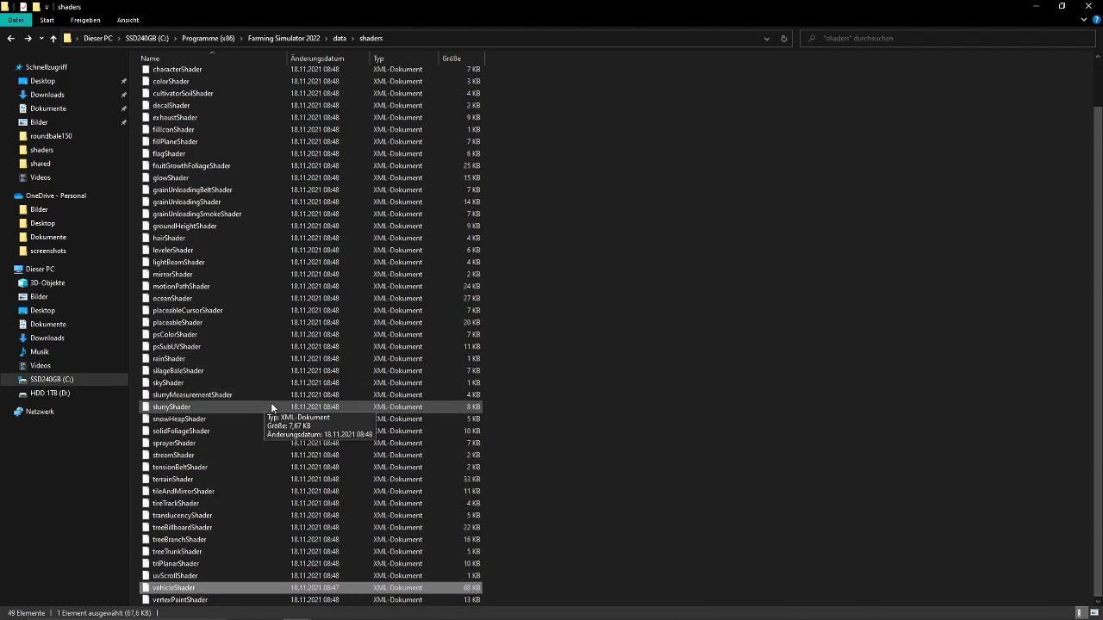
scroll(271, 402, "up", 6)
- Go to the data\fs19support\shaders folder and select dashboardSymbolsShader
key("alt+Up")
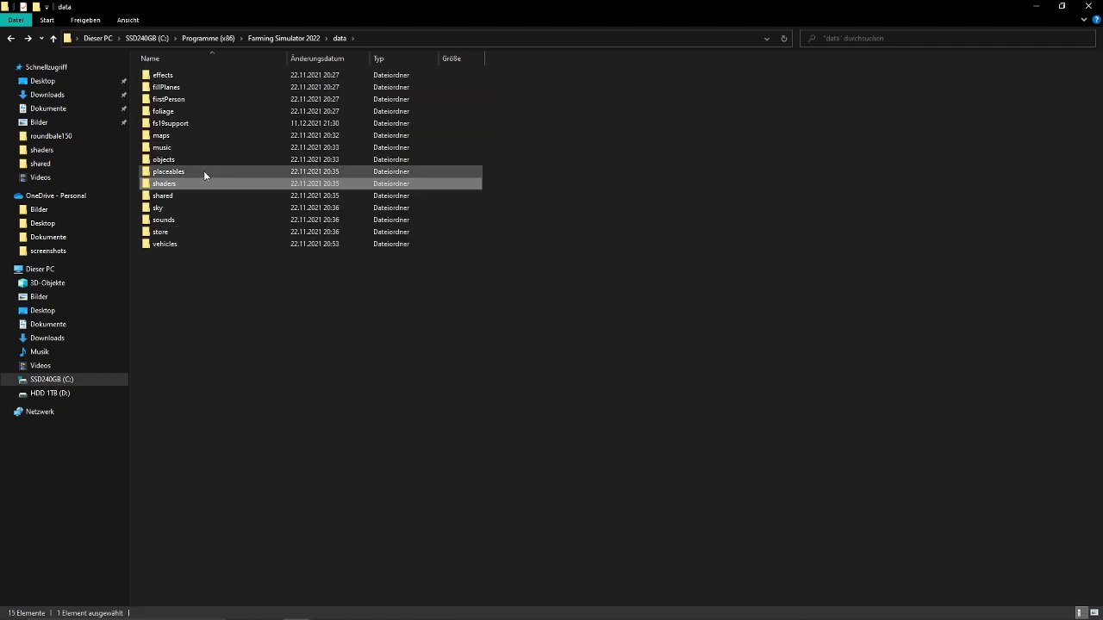
left_click(203, 126)
double_click(203, 126)
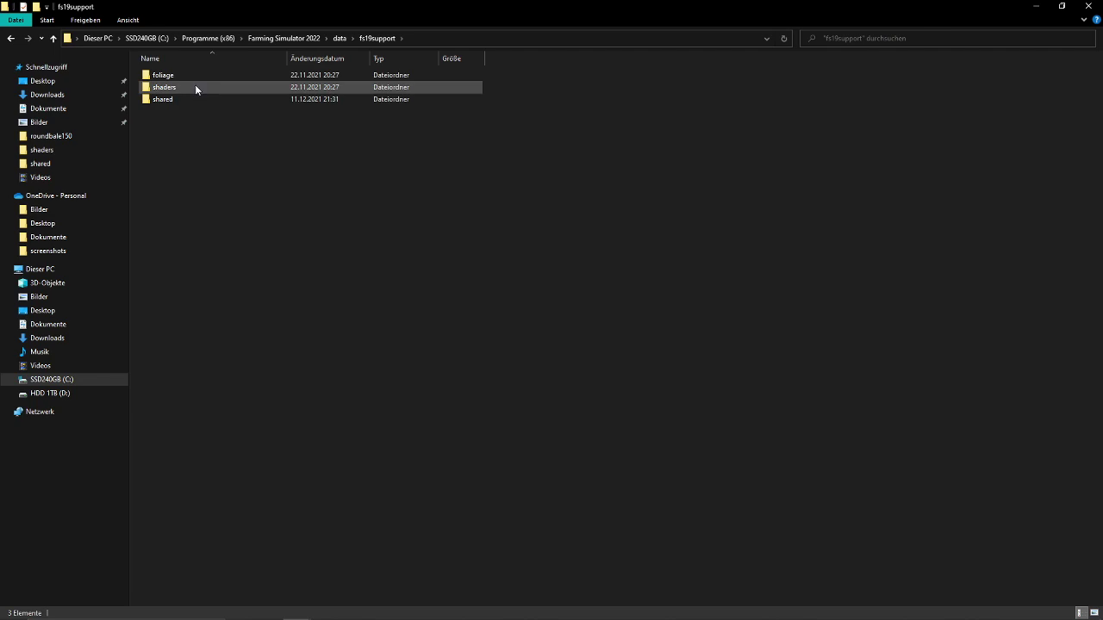
double_click(204, 88)
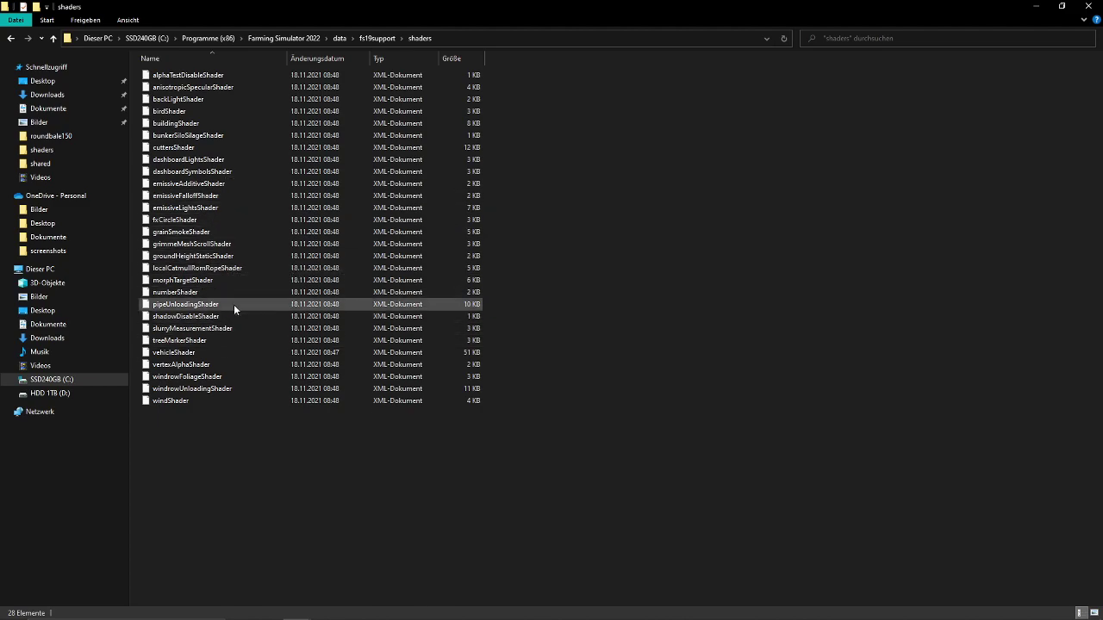
left_click(217, 160)
left_click(215, 171)
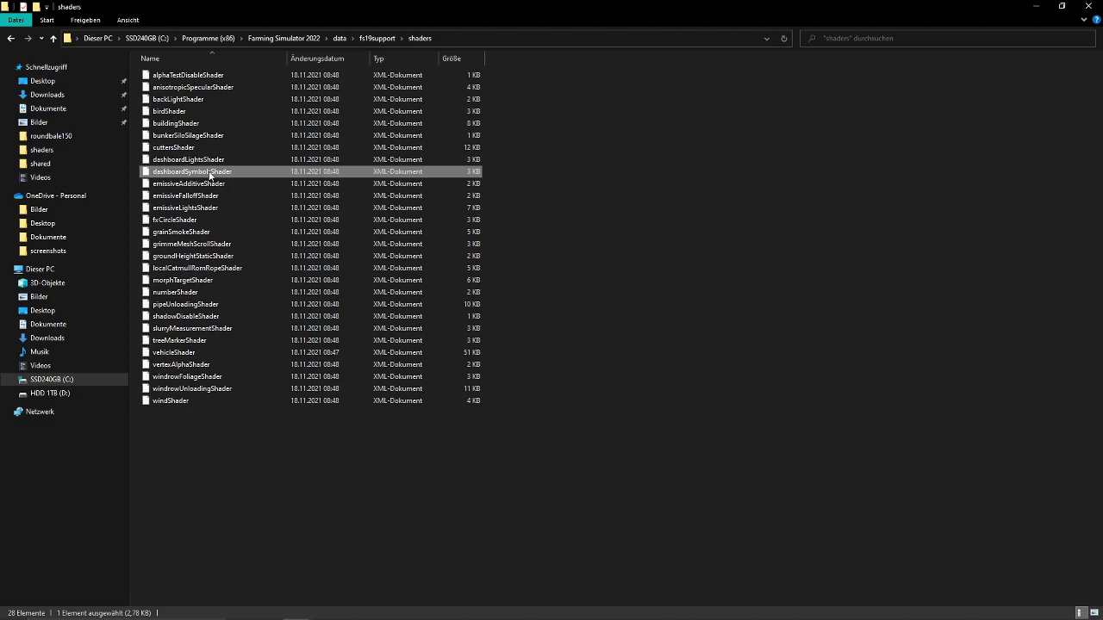
- Copy the fs19support\shaders part of the folder path and return to Notepad++
left_click_drag(422, 4, 510, 94)
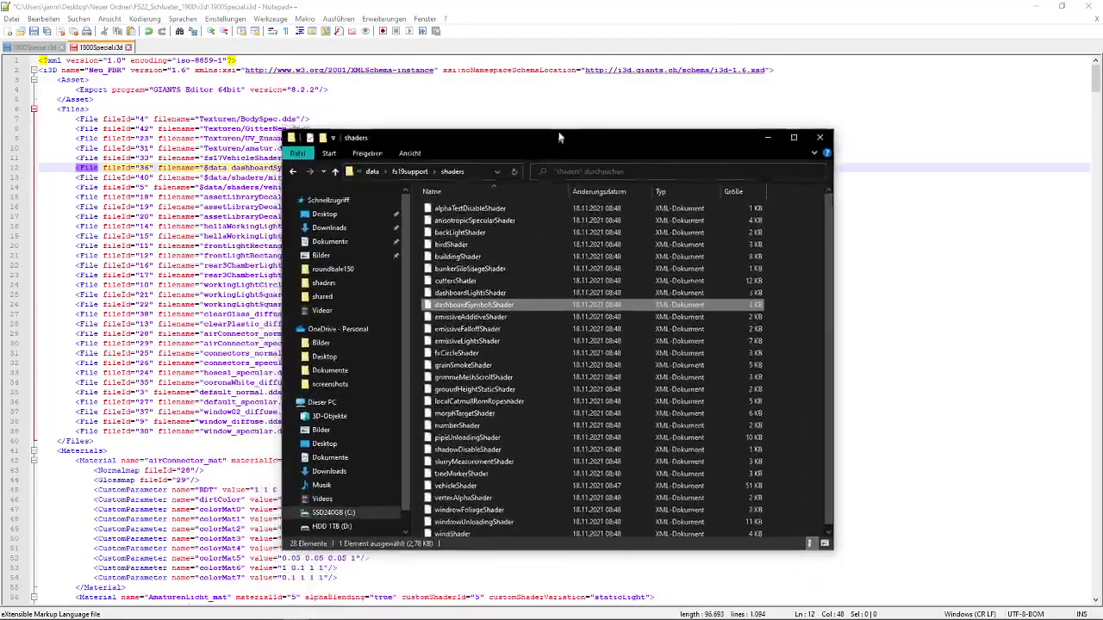
left_click(745, 96)
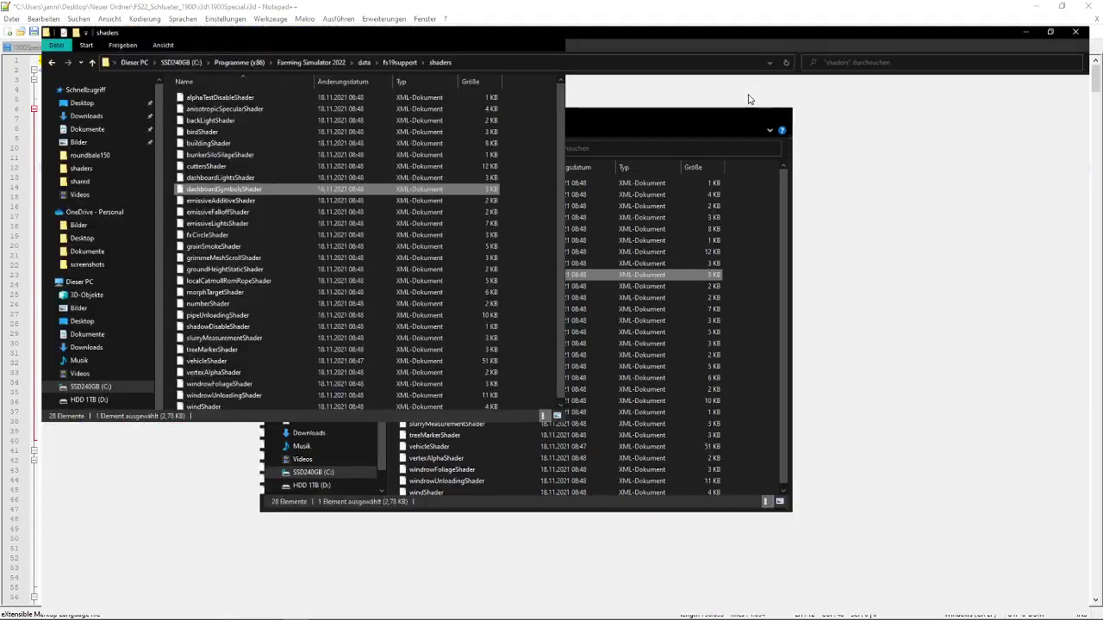
left_click(485, 38)
left_click_drag(312, 39, 240, 38)
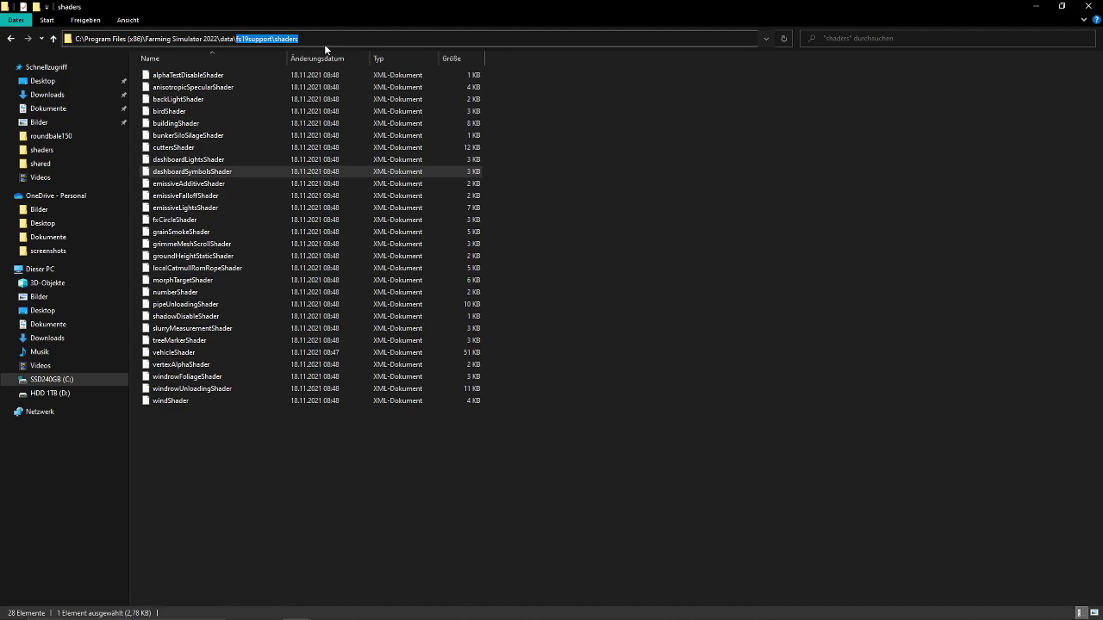
left_click(1034, 6)
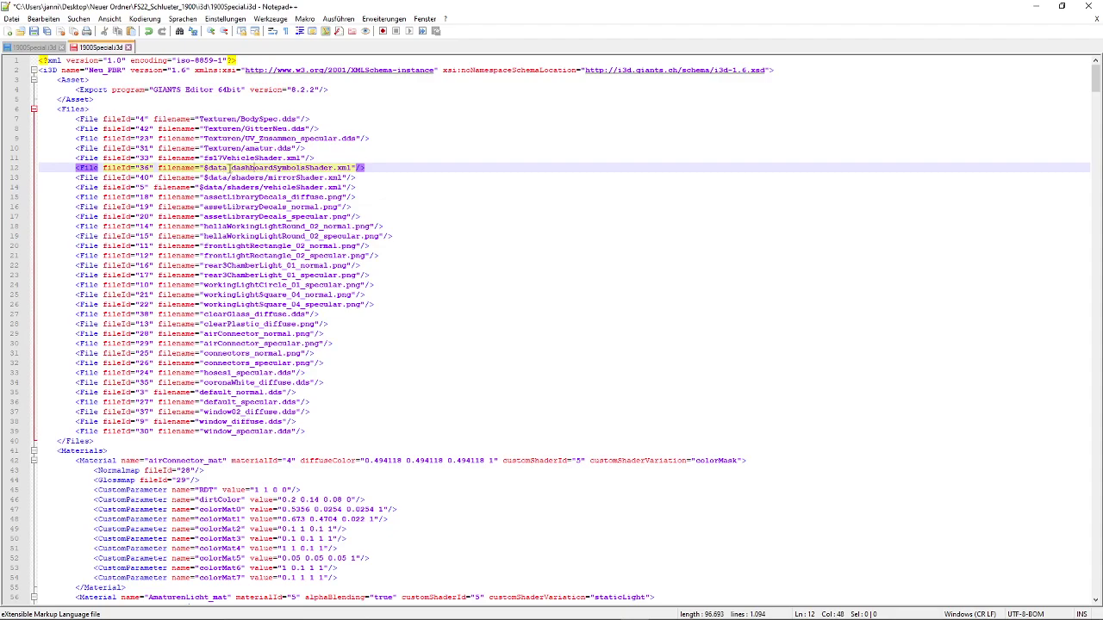
- Change the dashboard symbols shader's file name to $data/fs19support/shaders/dashboardSymbolsShader.xml and save 1900Special.i3d
type("fs19support\\shaders")
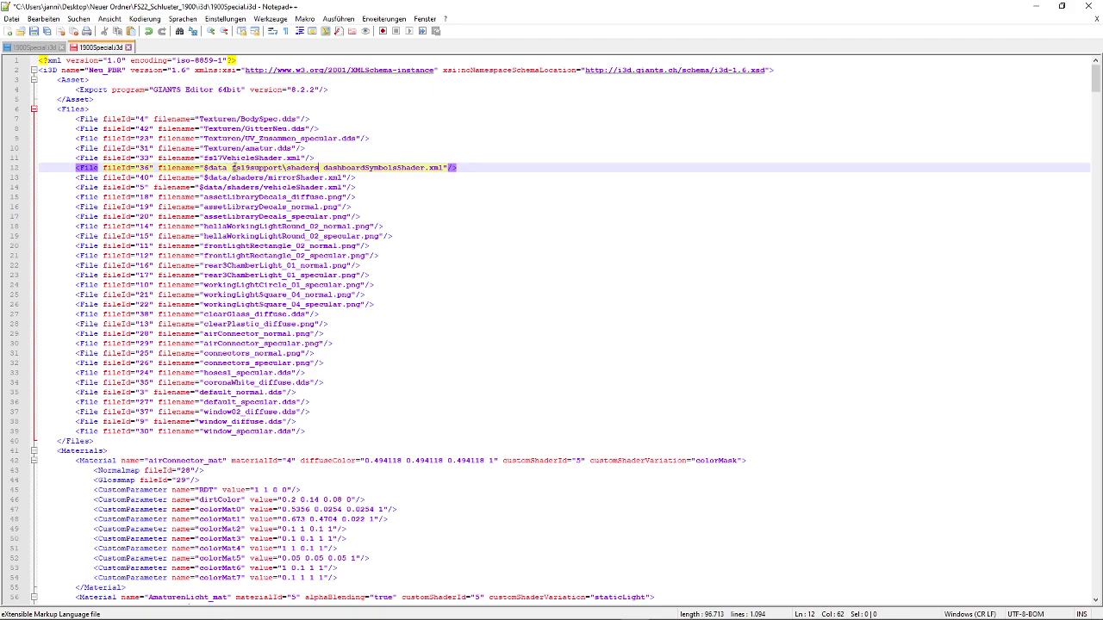
key("BackSpace")
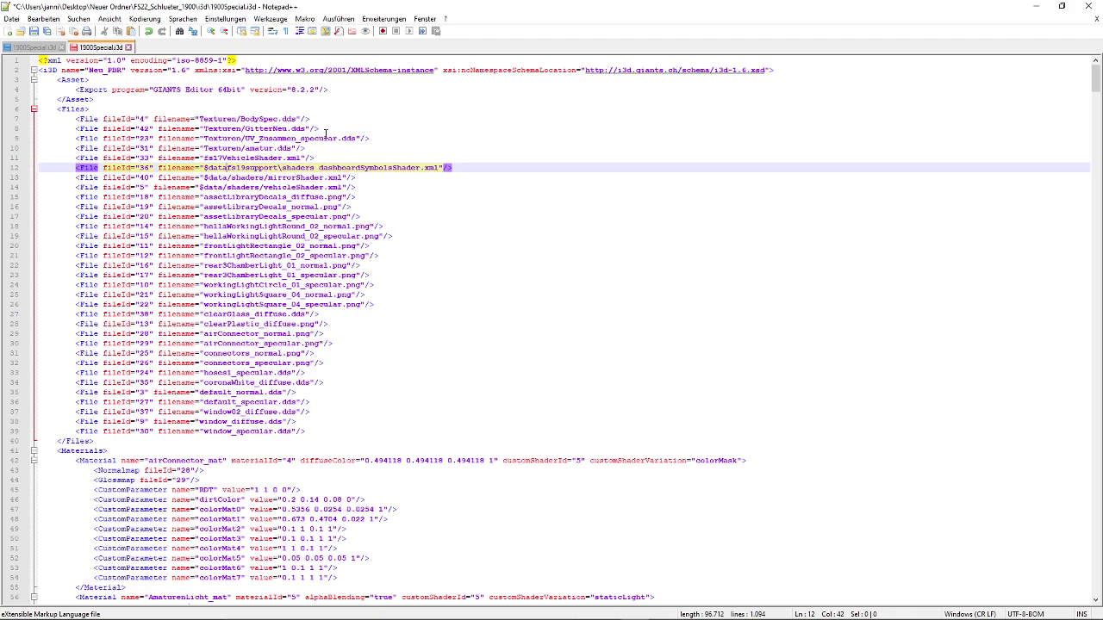
type("/")
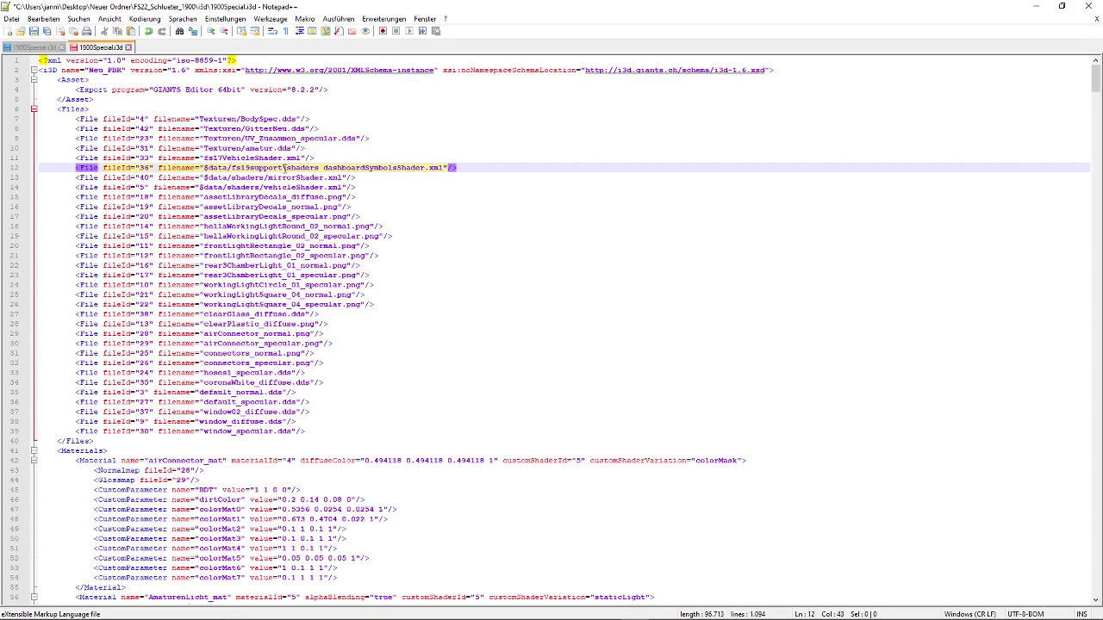
key("BackSpace")
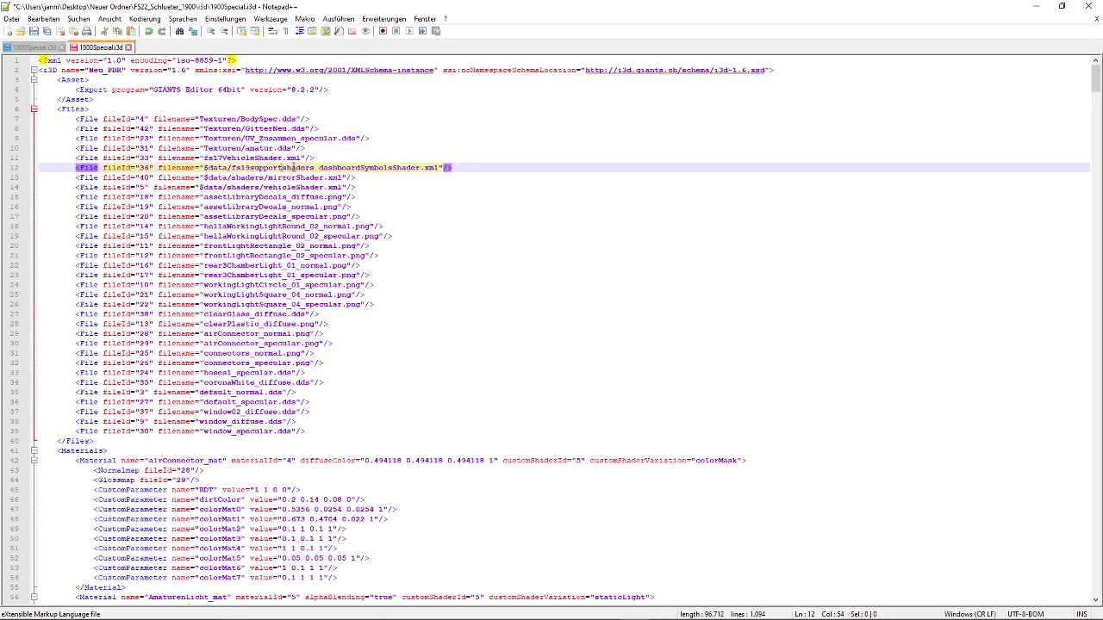
type("/")
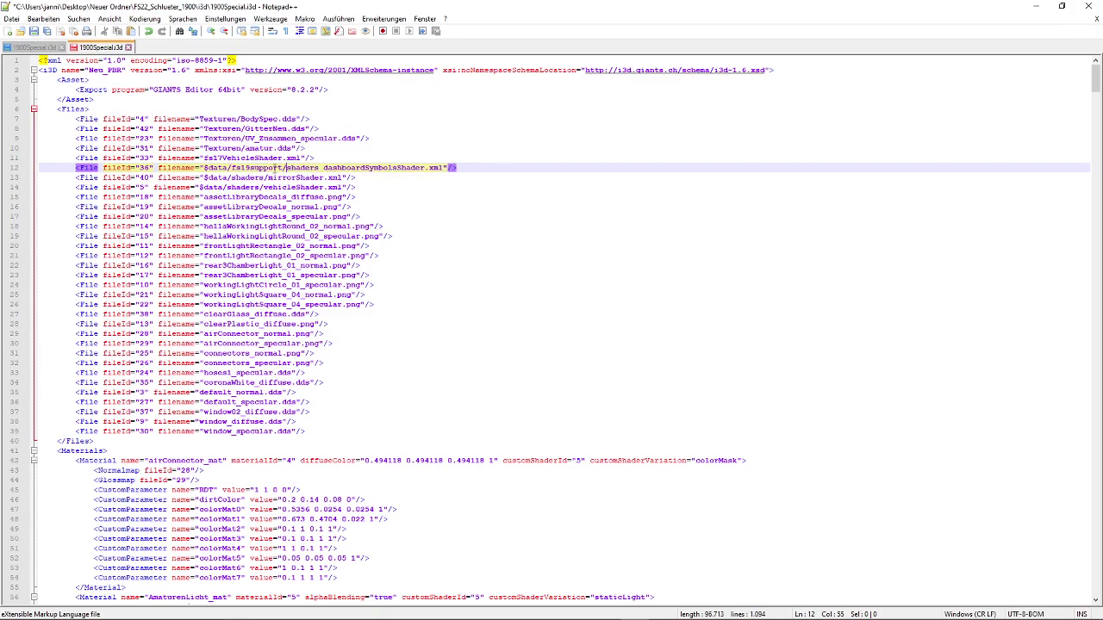
key("BackSpace")
type("/")
left_click(11, 18)
left_click(41, 103)
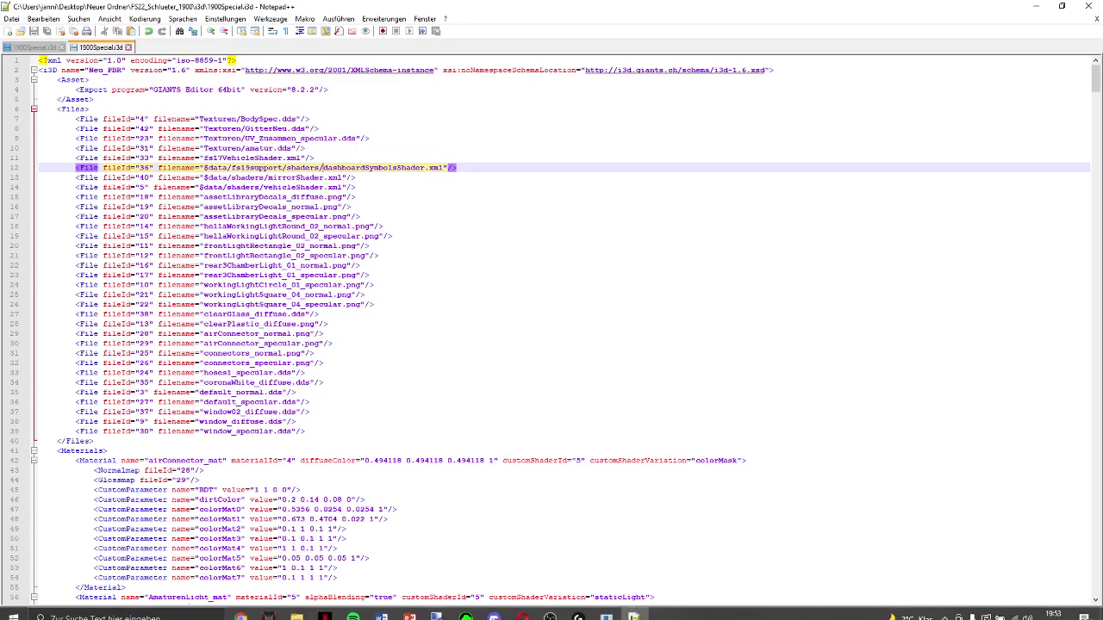
- From File Explorer, open 1900Special in the FS22_Schlueter_1900\i3d folder with GIANTS Editor 9.0.1 and dismiss the update notice
mouse_move(293, 613)
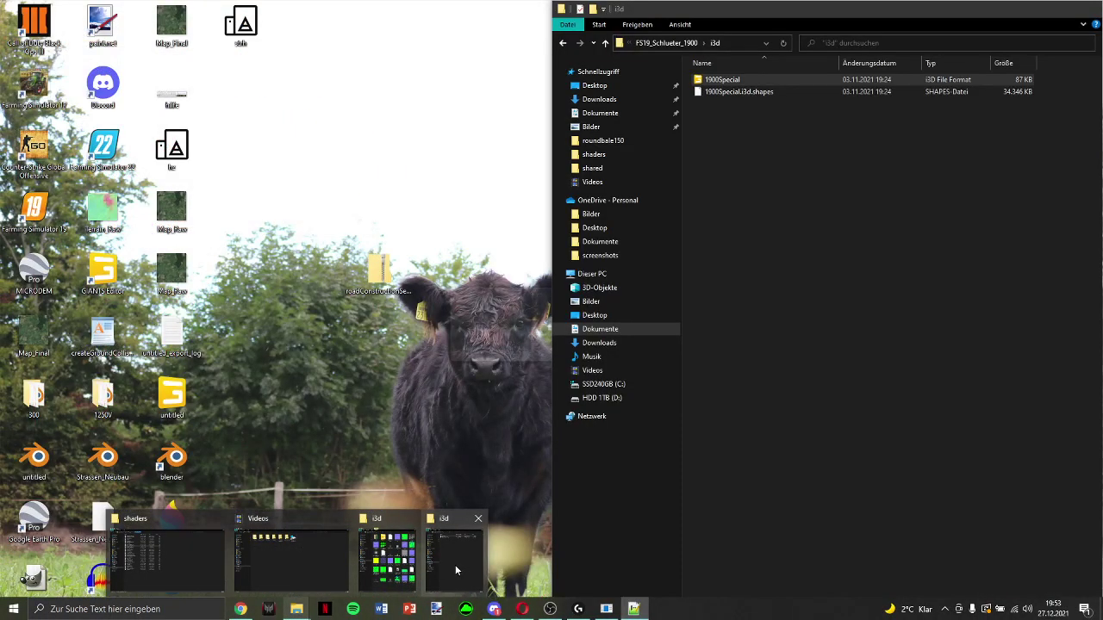
left_click(455, 564)
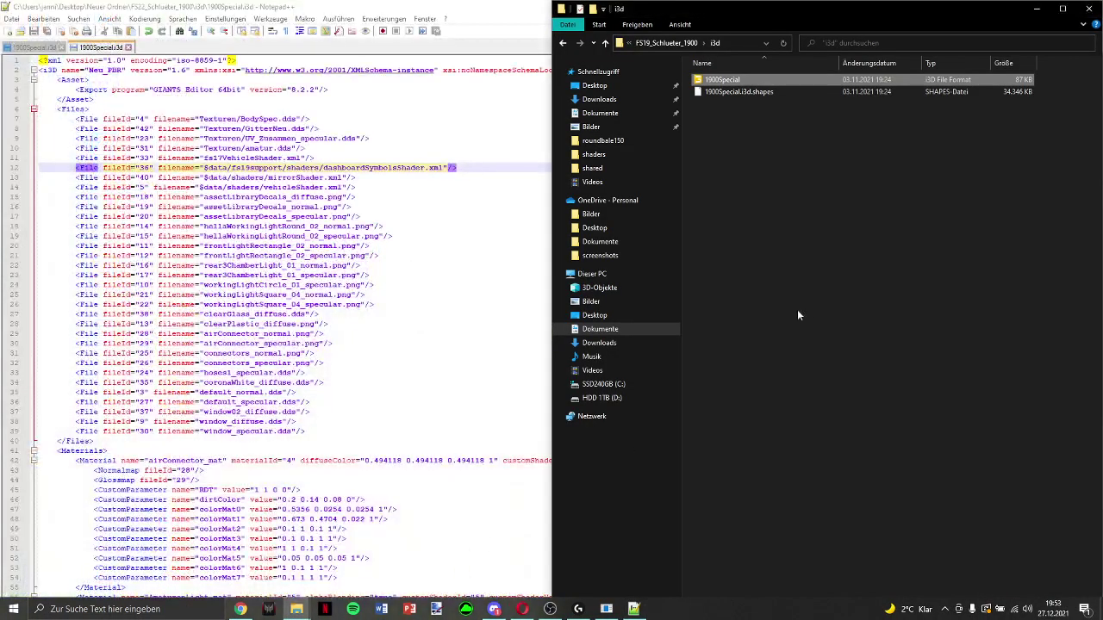
key("alt+Up")
key("alt+Up")
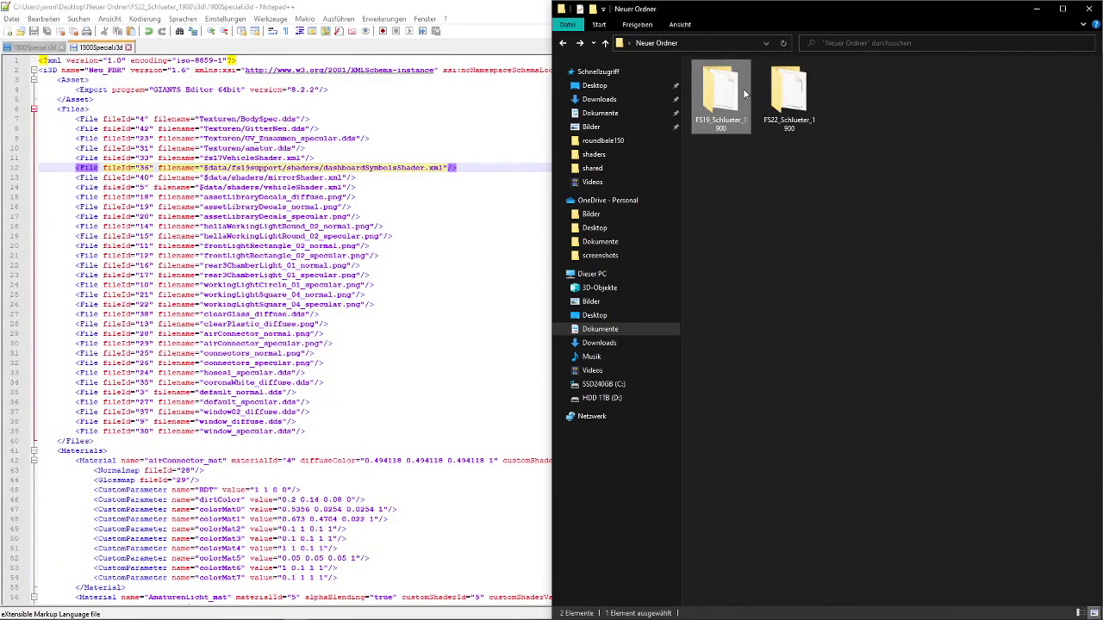
double_click(784, 119)
double_click(753, 81)
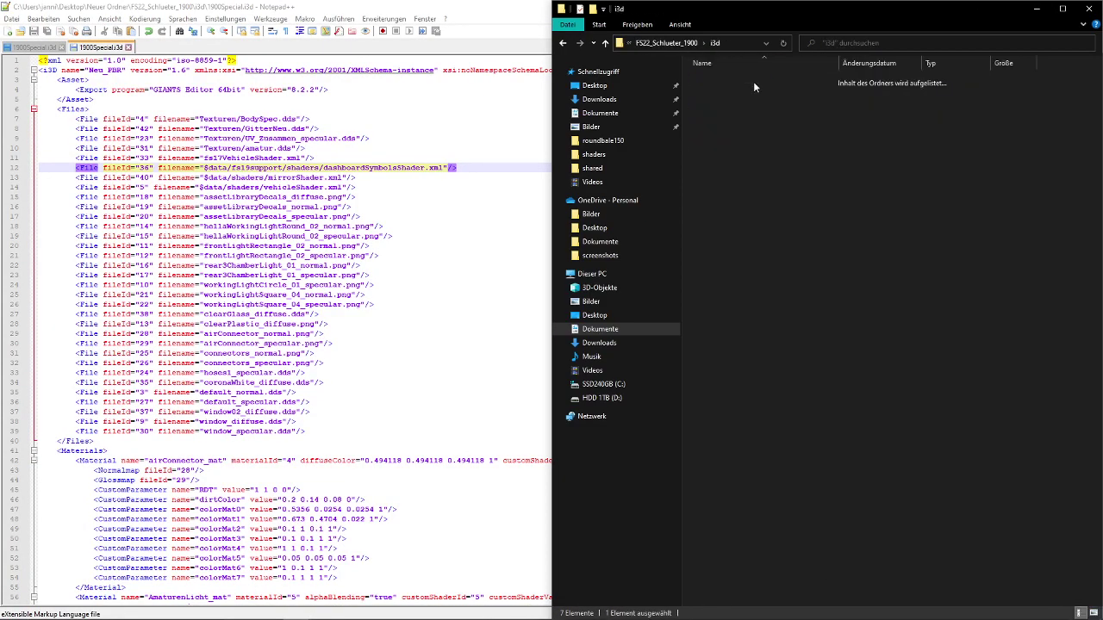
double_click(793, 125)
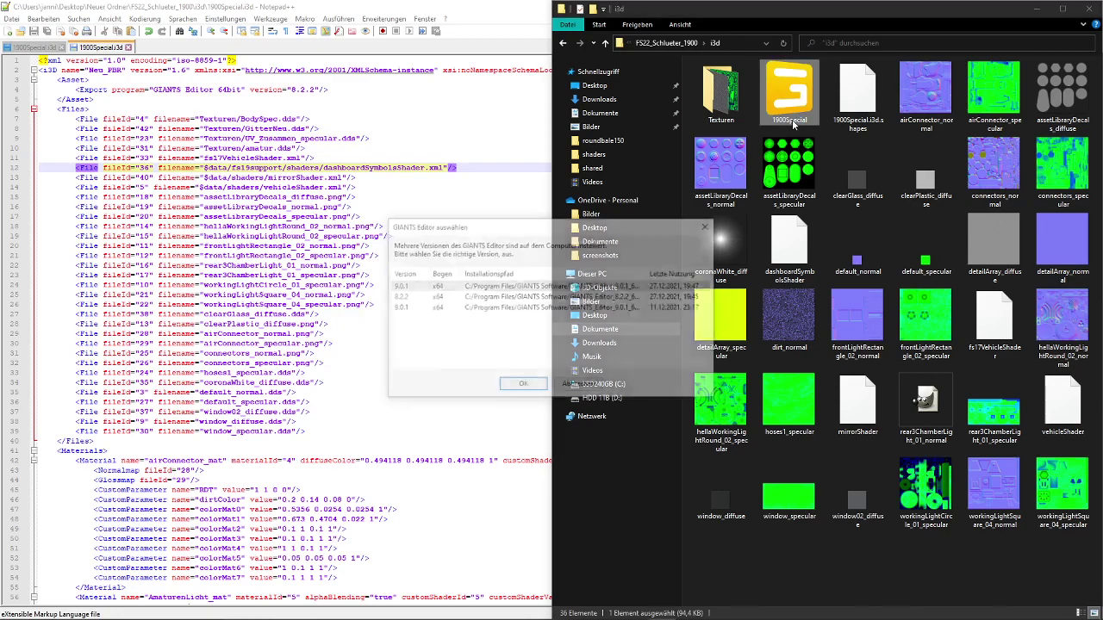
left_click(523, 386)
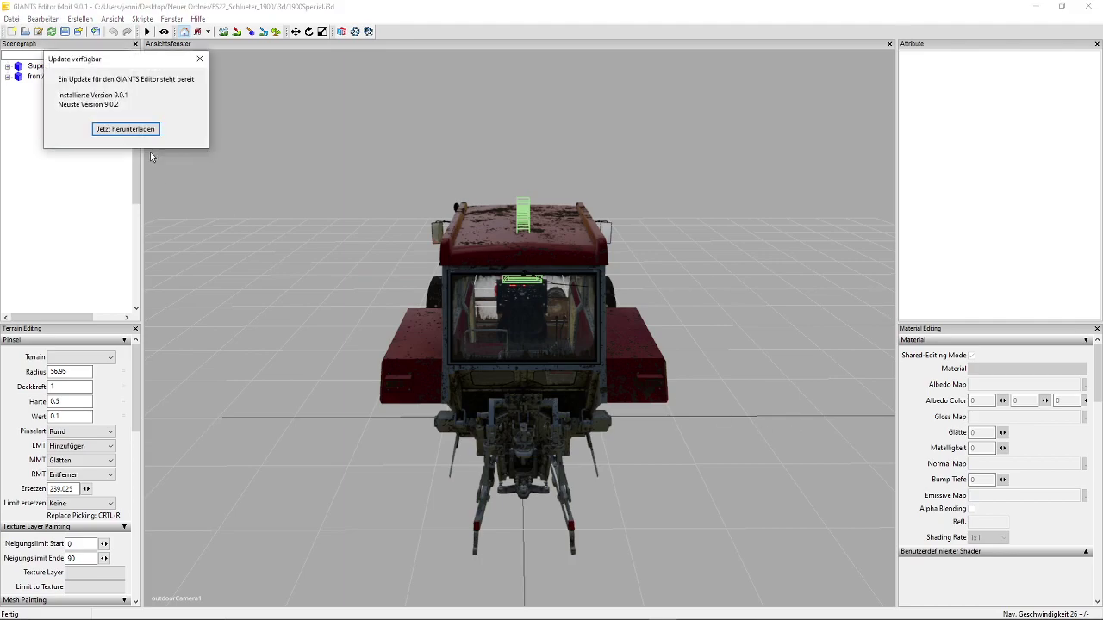
left_click(204, 55)
- Inspect the loaded tractor model from the side, then show the console and enlarge it for reading the log
middle_click_drag(383, 181, 372, 92)
scroll(664, 146, "up", 10)
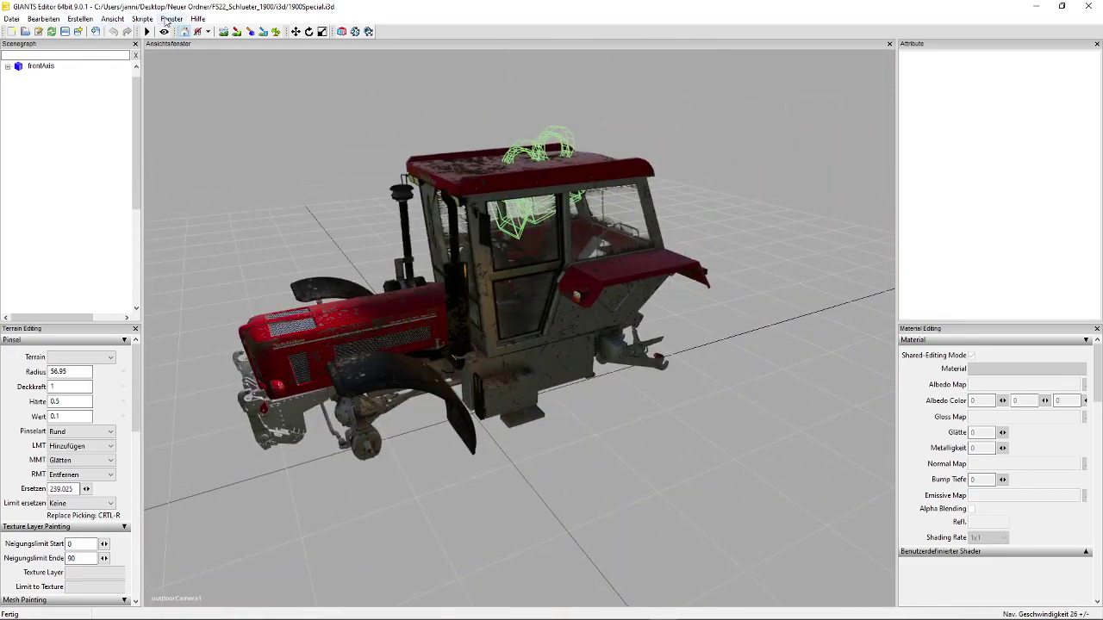
left_click(169, 19)
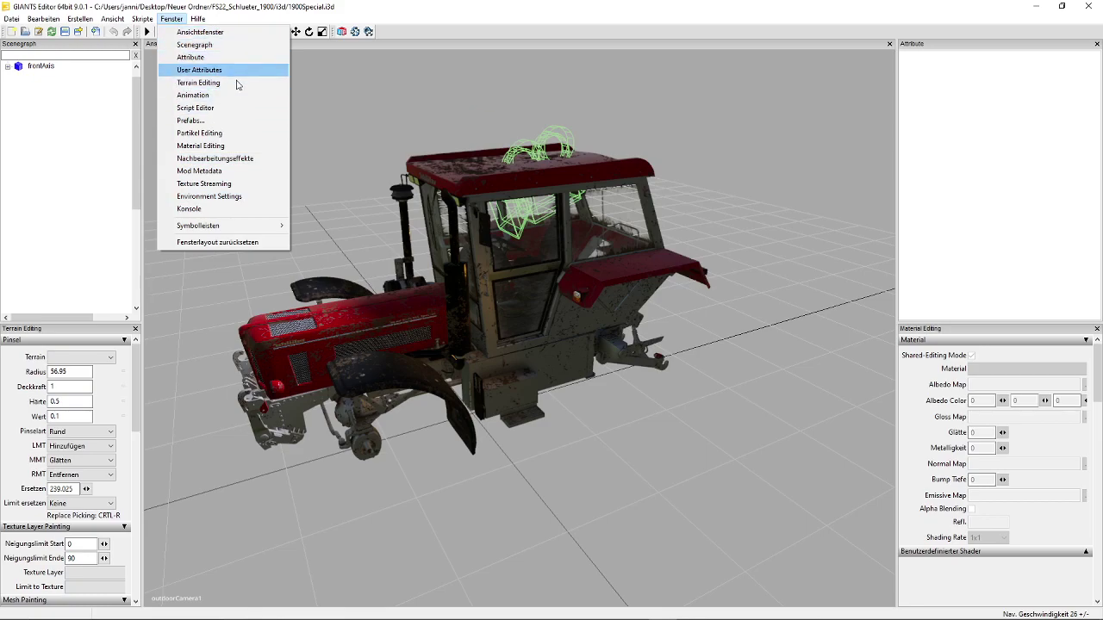
left_click(226, 212)
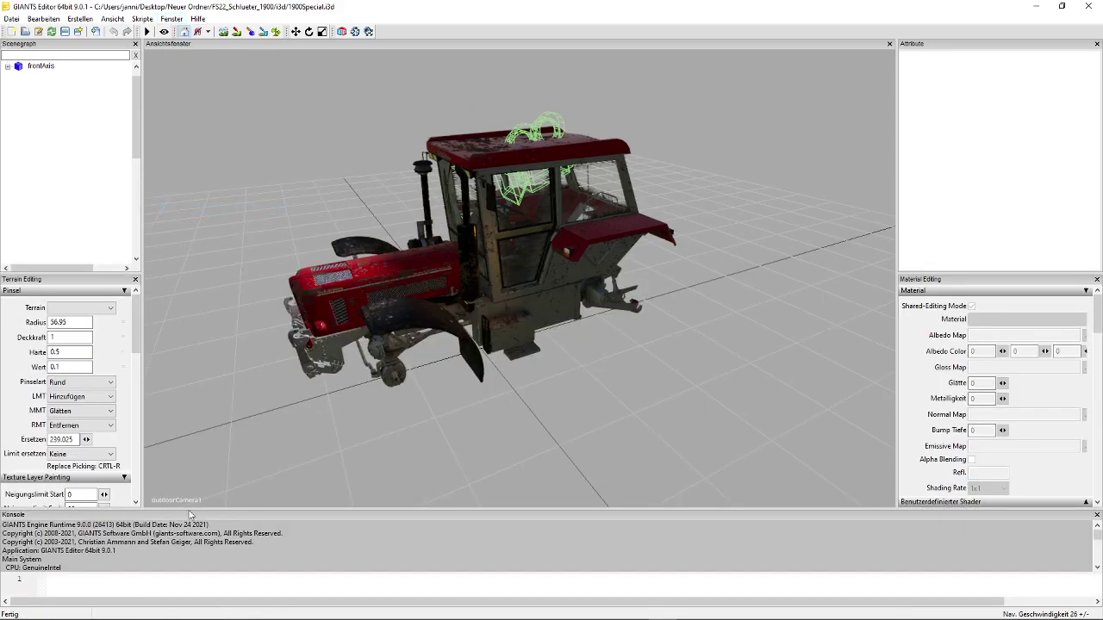
left_click_drag(246, 509, 283, 169)
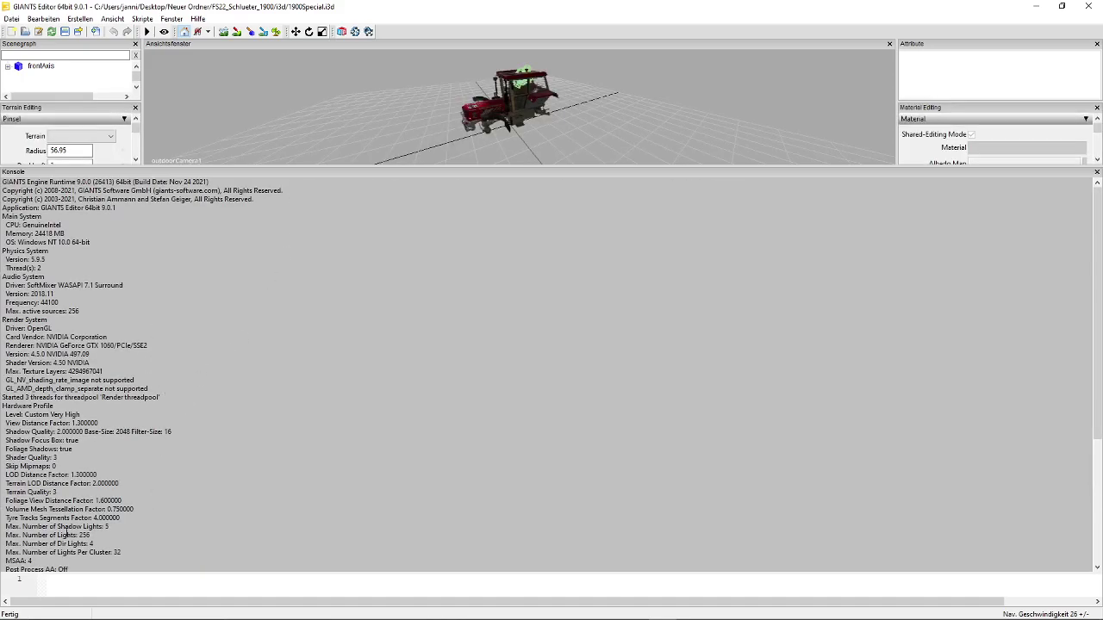
- Examine the shader error and the old shape file format warning at the end of the console log
scroll(71, 535, "down", 7)
left_click_drag(28, 510, 457, 509)
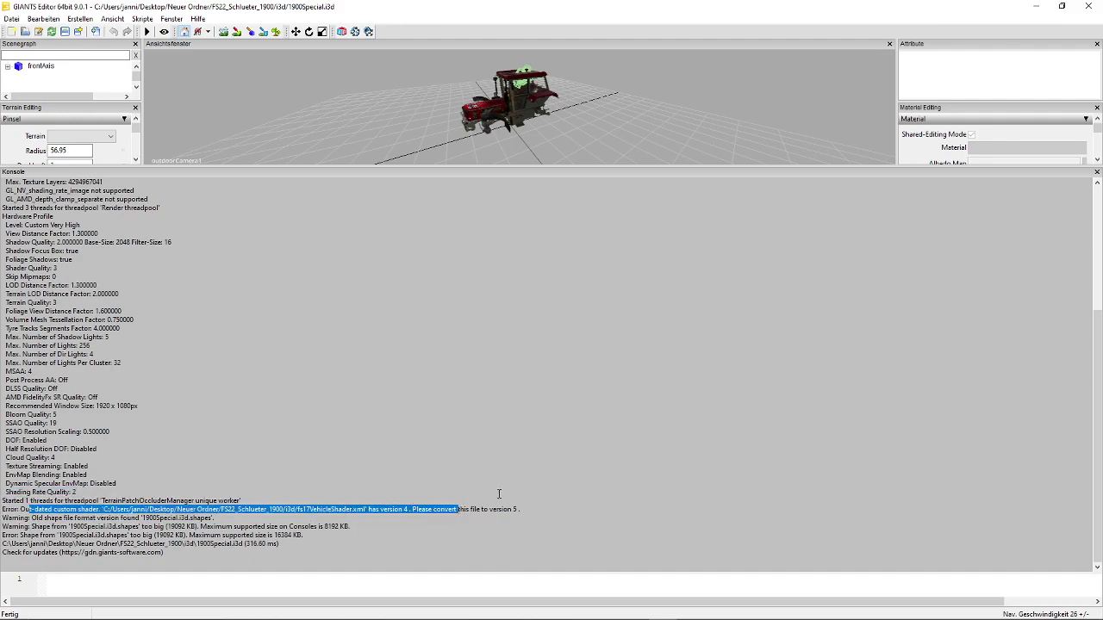
left_click_drag(542, 509, 2, 509)
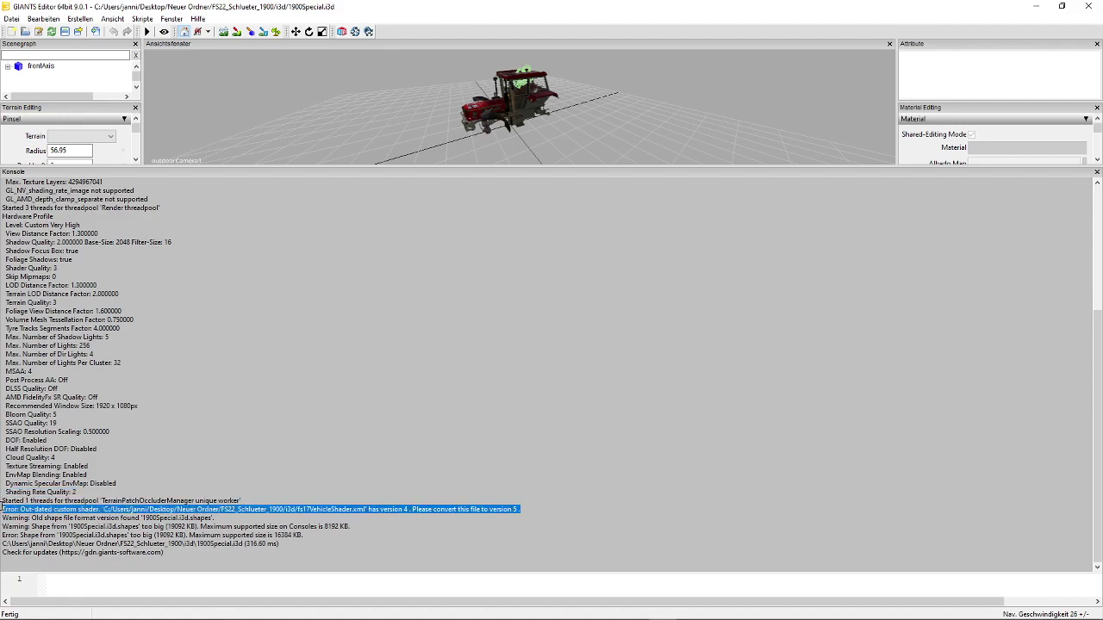
left_click_drag(53, 519, 2, 518)
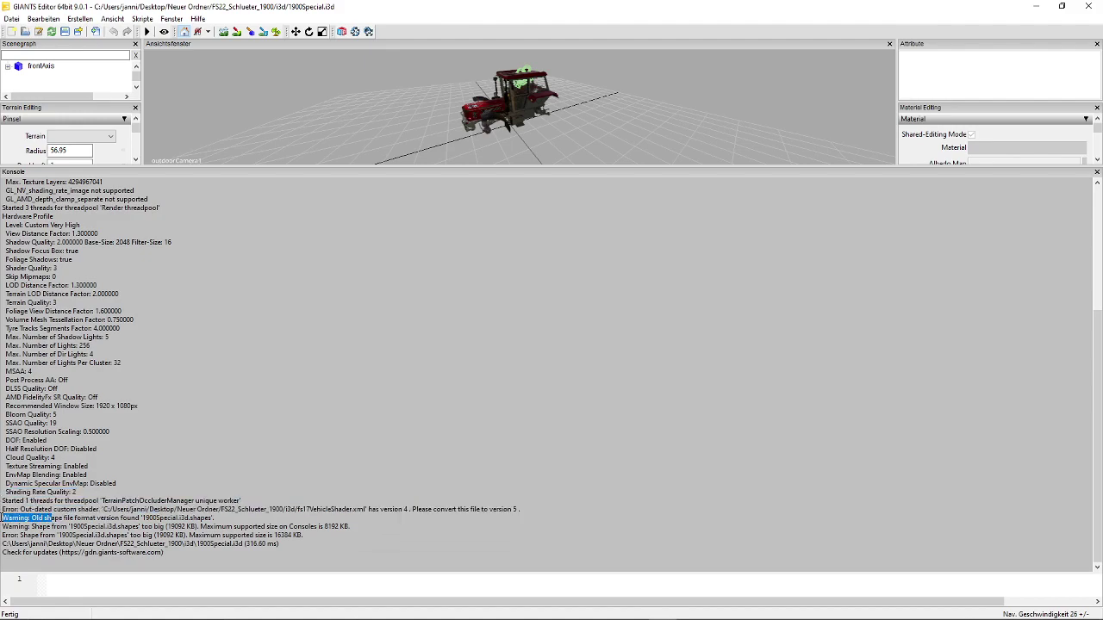
- Save 1900Special.i3d in the current editor format and recheck the shape file warnings in the console
left_click(10, 19)
left_click(39, 71)
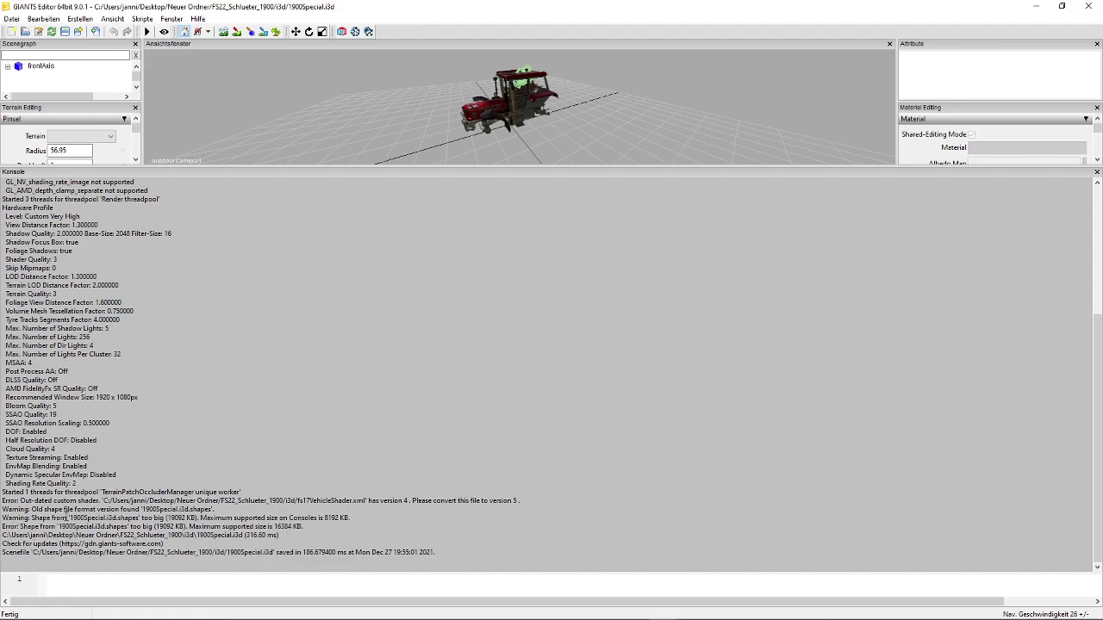
left_click_drag(74, 509, 222, 518)
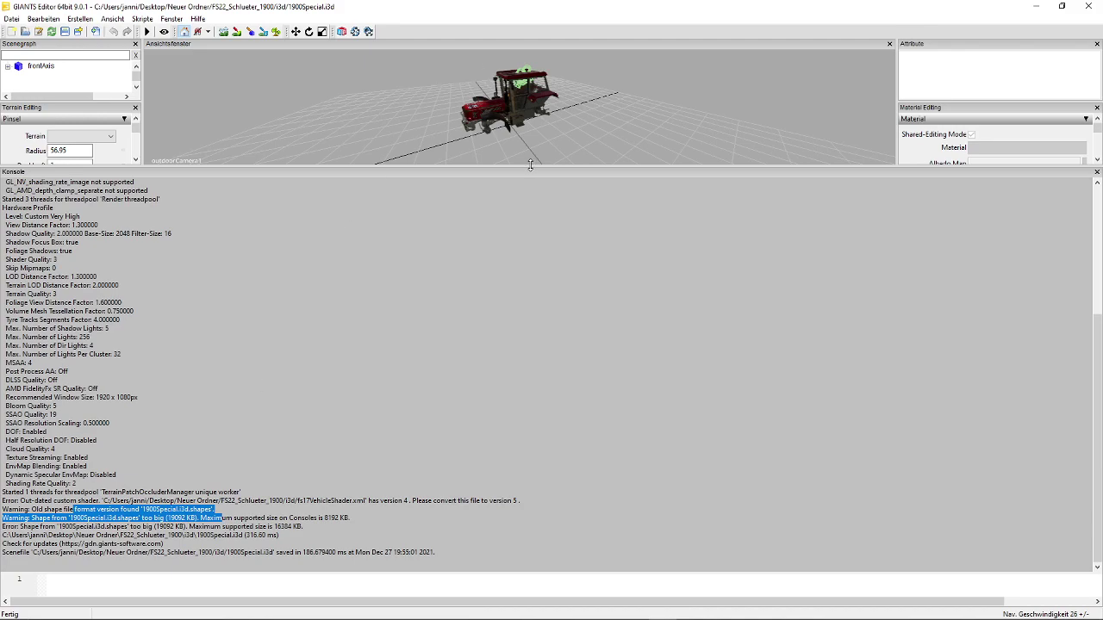
- Shrink the console to enlarge the 3D view and inspect the side of the tractor up close
left_click(524, 209)
left_click_drag(451, 429, 452, 427)
scroll(479, 227, "up", 5)
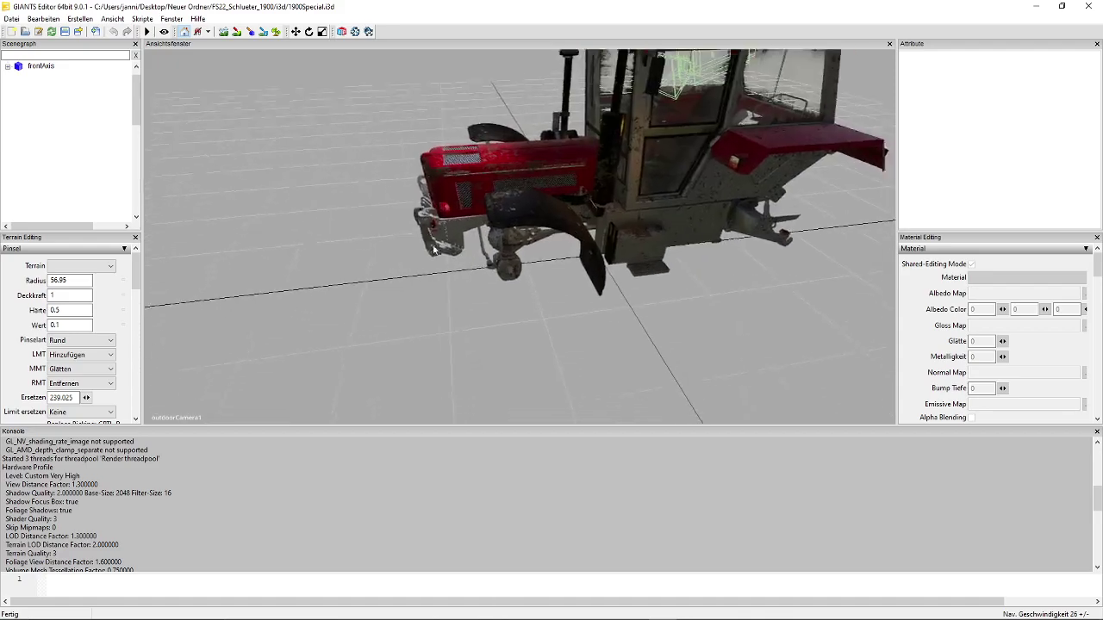
left_click_drag(452, 264, 400, 239, "alt")
scroll(400, 216, "up", 8)
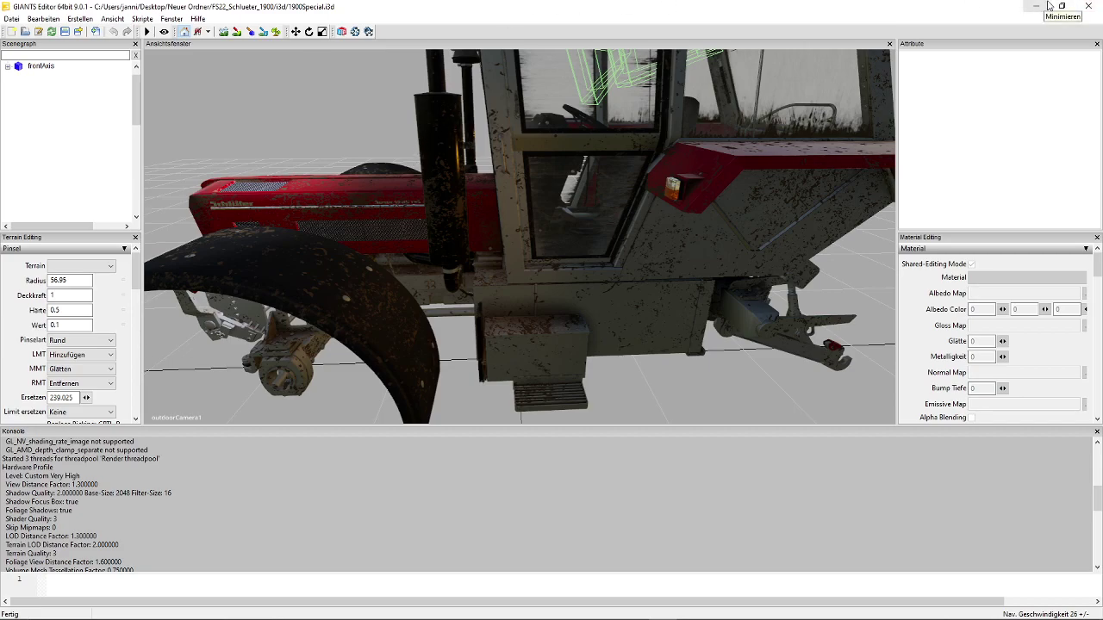
- Save 1900Special.i3d again and close GIANTS Editor
left_click(7, 19)
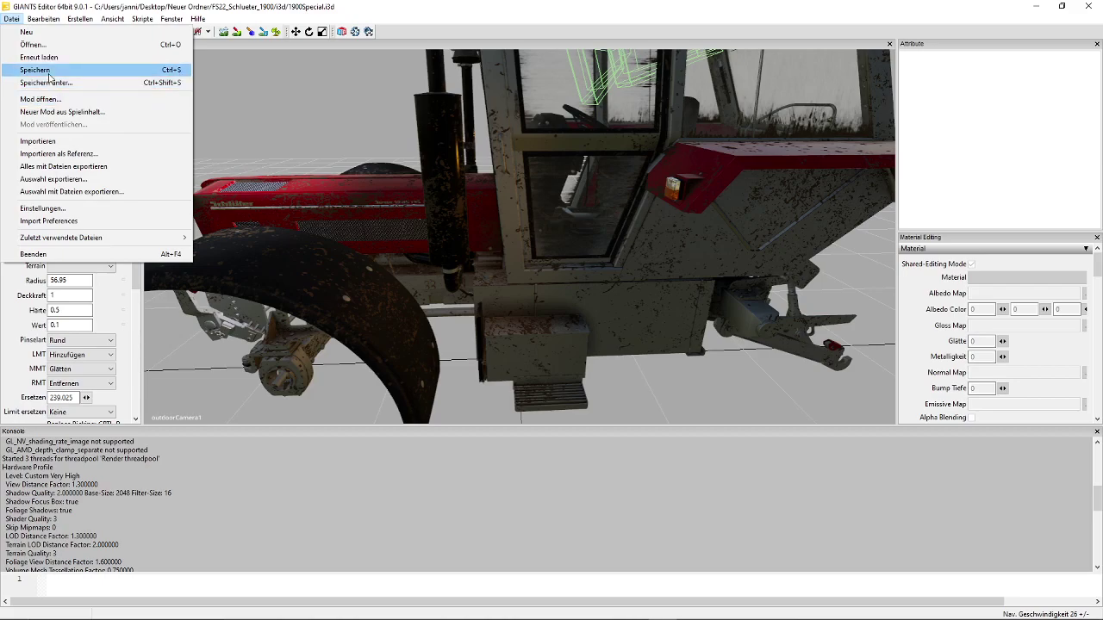
left_click(49, 70)
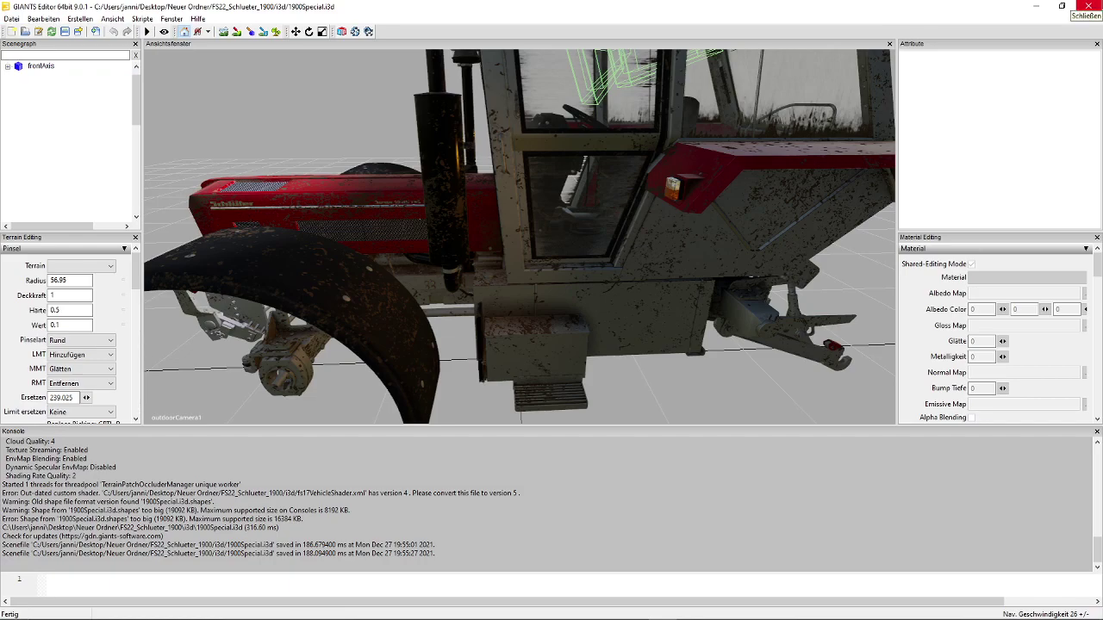
left_click(1089, 7)
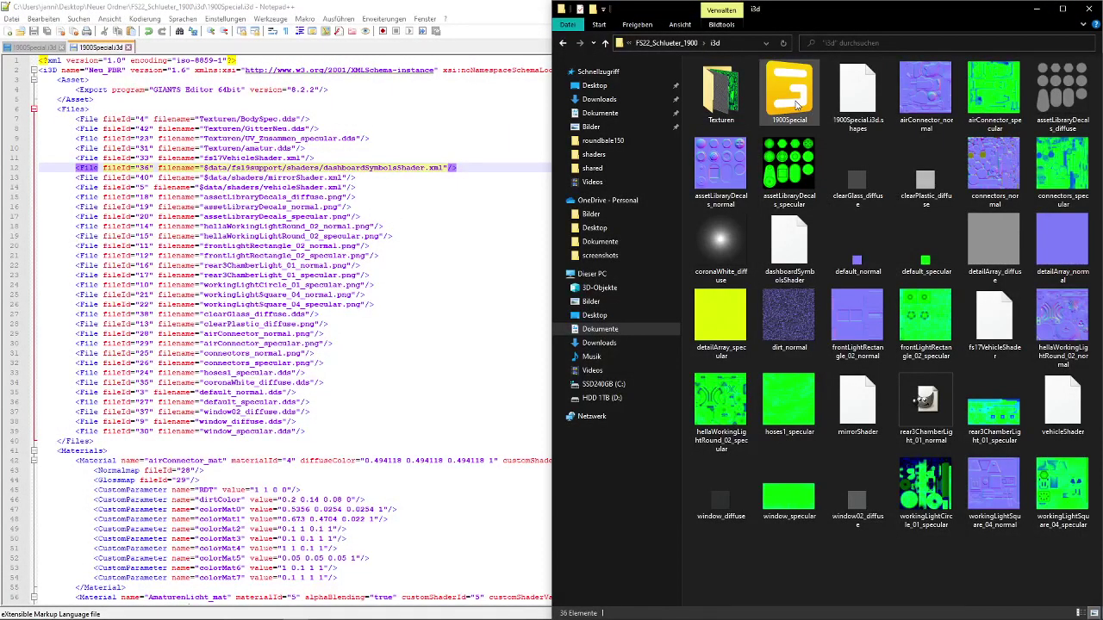
- Reopen 1900Special from the i3d folder with GIANTS Editor 9.0.1 and dismiss the update notice
double_click(788, 91)
left_click(522, 387)
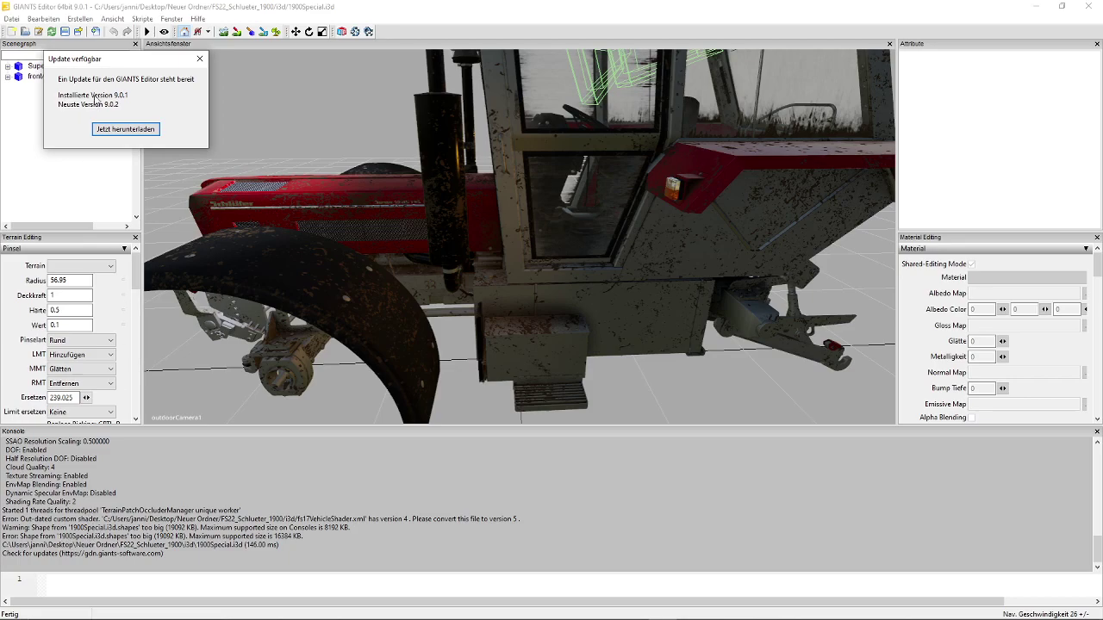
left_click(200, 58)
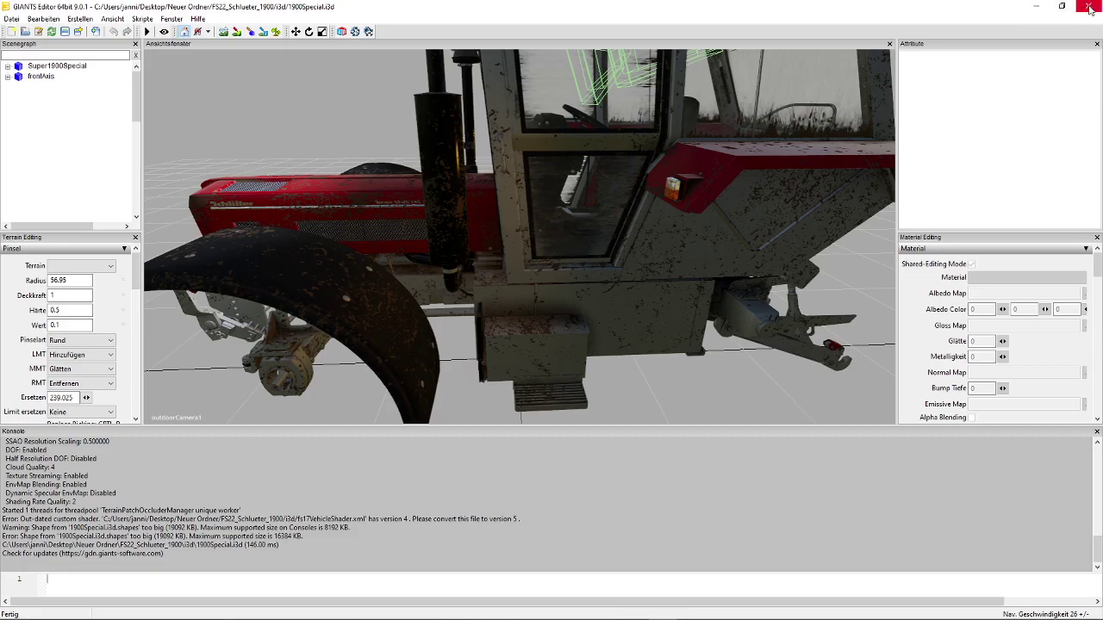
- Inspect the reopened tractor from its other side, then close GIANTS Editor without saving changes
middle_click_drag(665, 157, 510, 160)
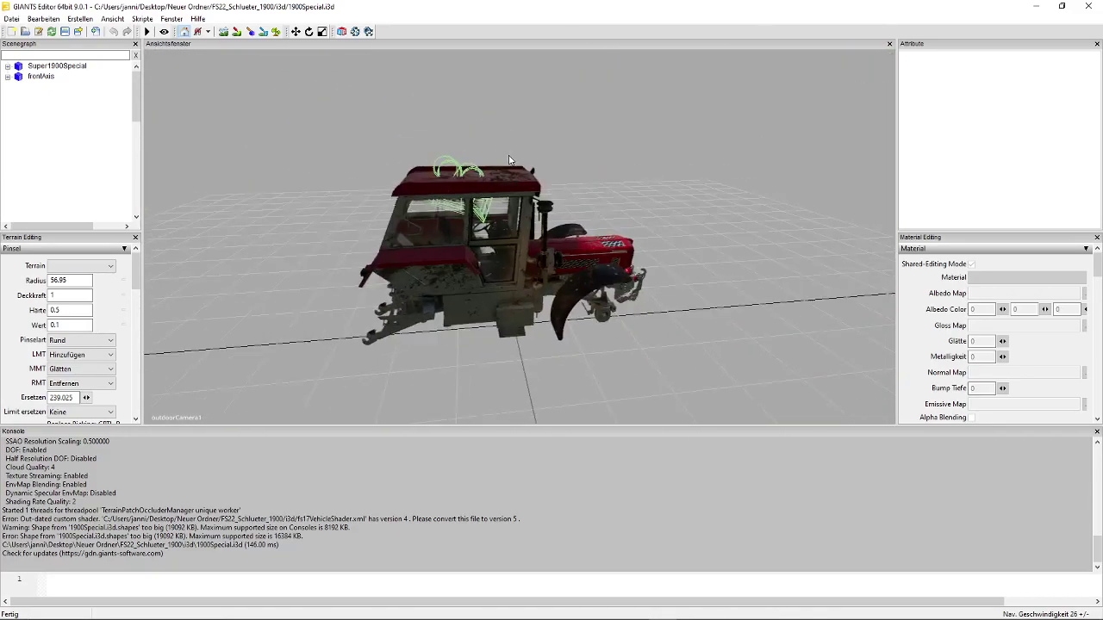
scroll(510, 160, "up", 3)
left_click(1089, 6)
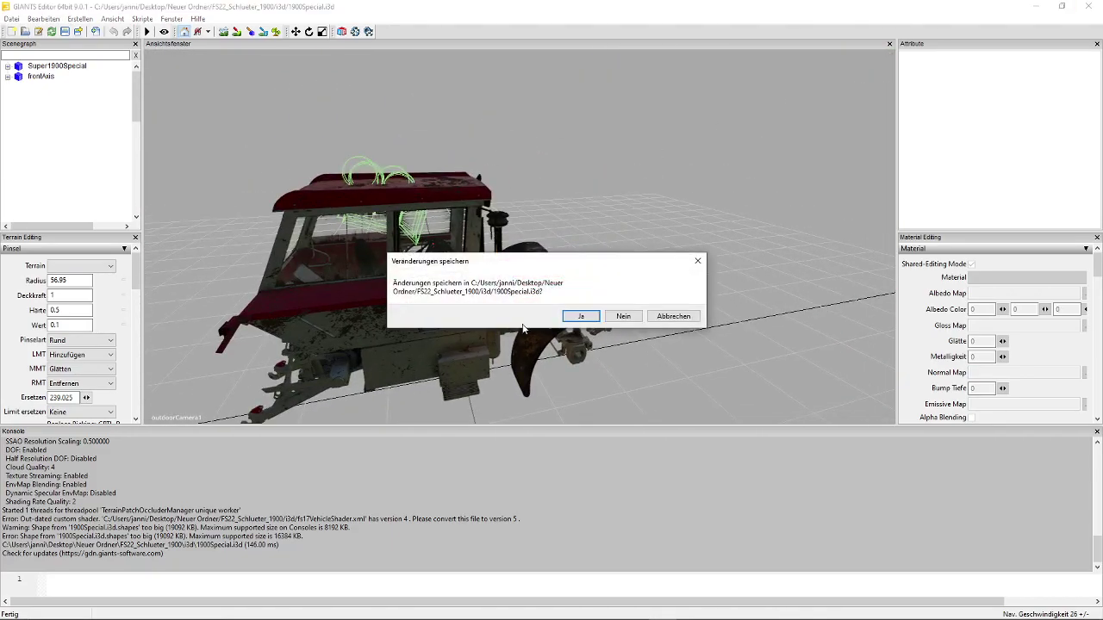
left_click(622, 316)
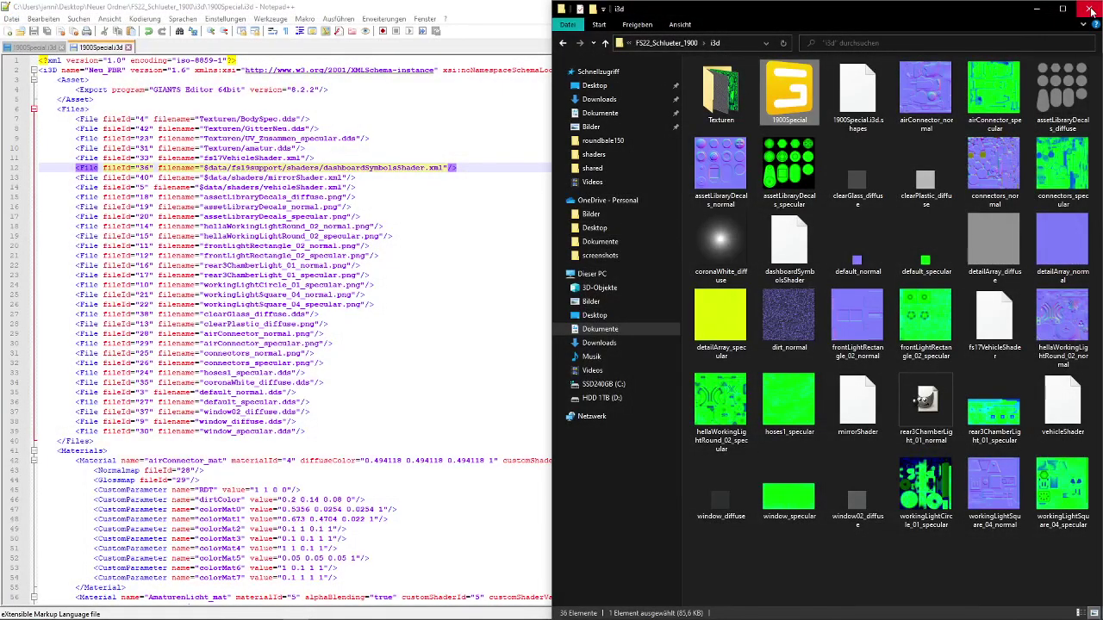
- Close the i3d folder window, reload the externally changed 1900Special.i3d in Notepad++ and minimise Notepad++
left_click(1090, 11)
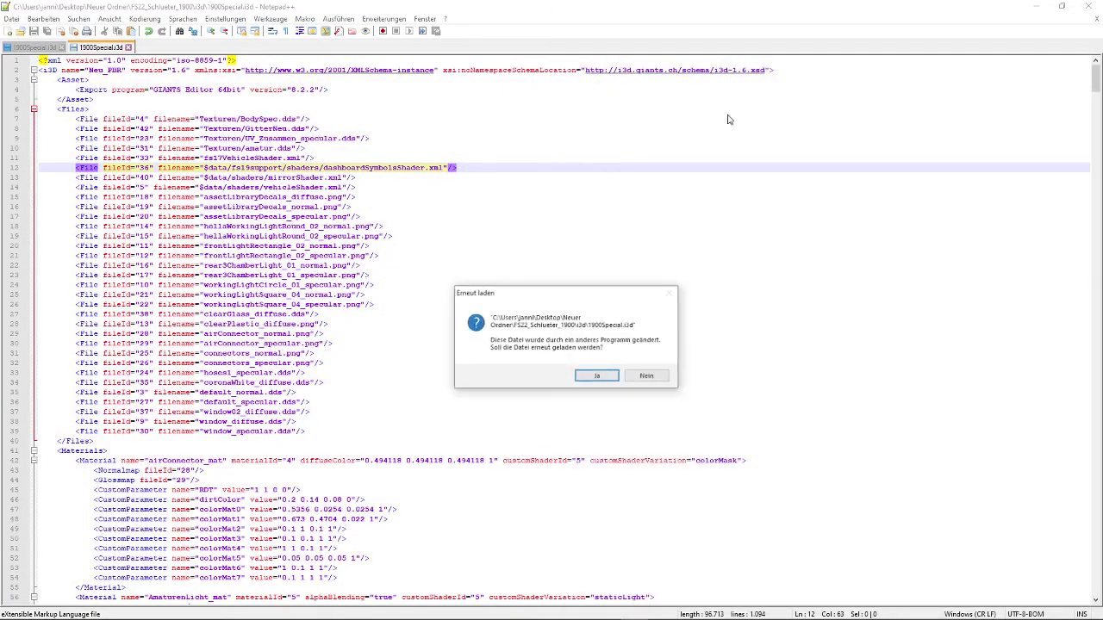
left_click(607, 378)
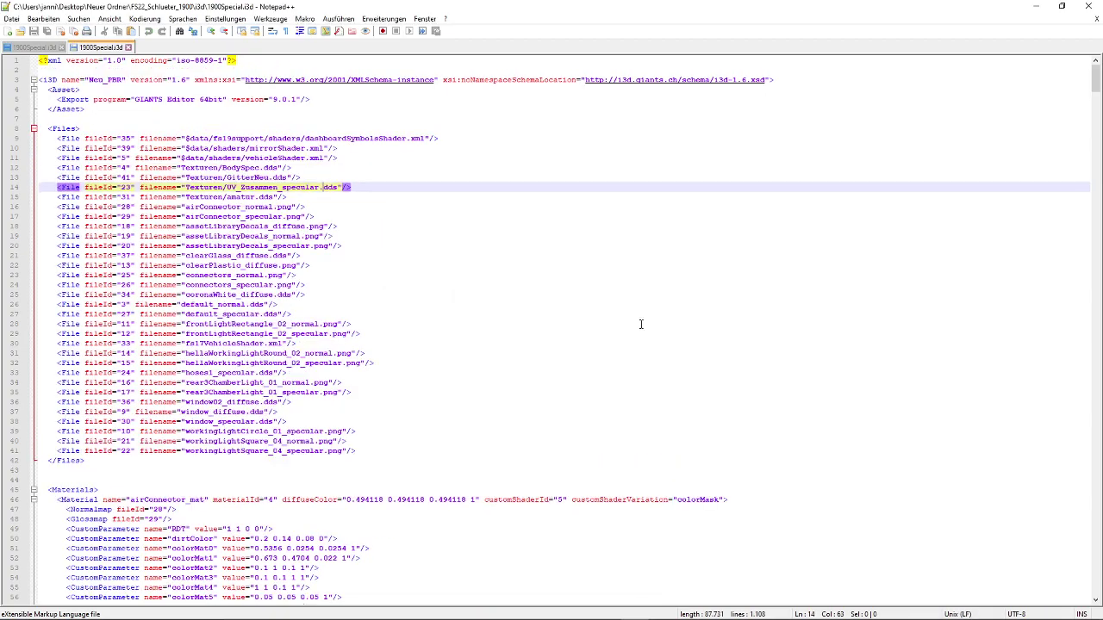
left_click(1038, 5)
- In File Explorer, look through the files in the FS22_Schlueter_1900\i3d folder
left_click(520, 7)
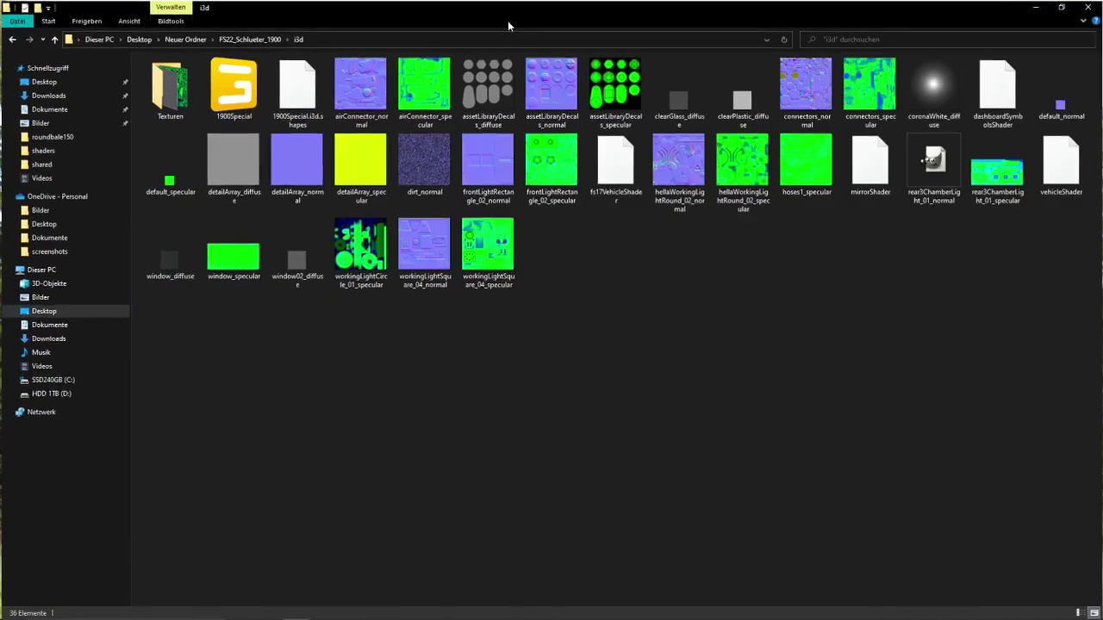
key("BackSpace")
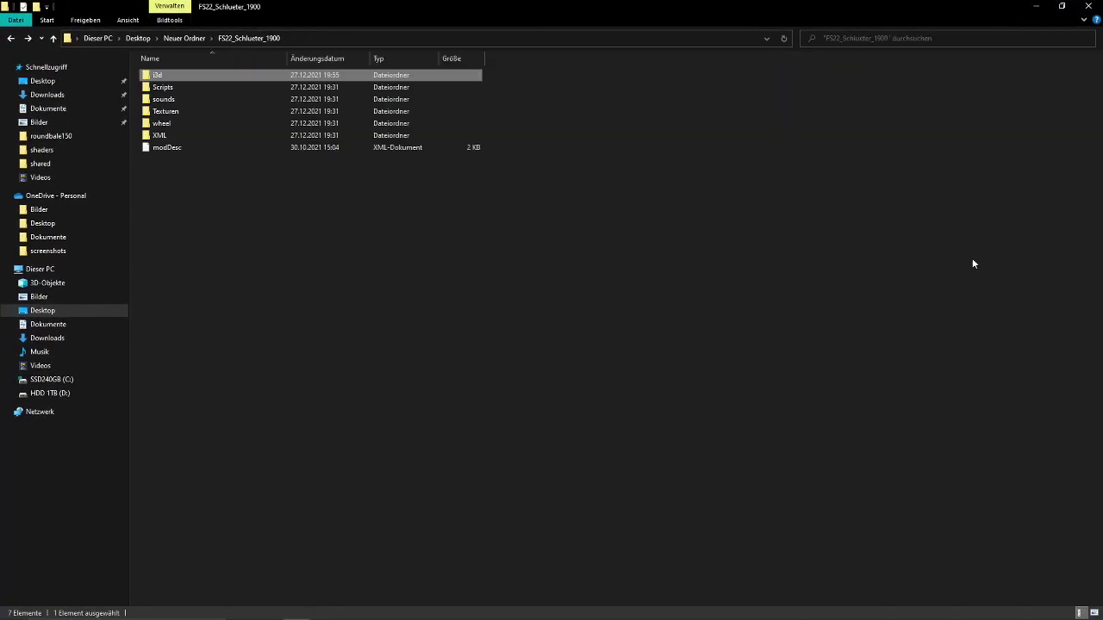
double_click(189, 75)
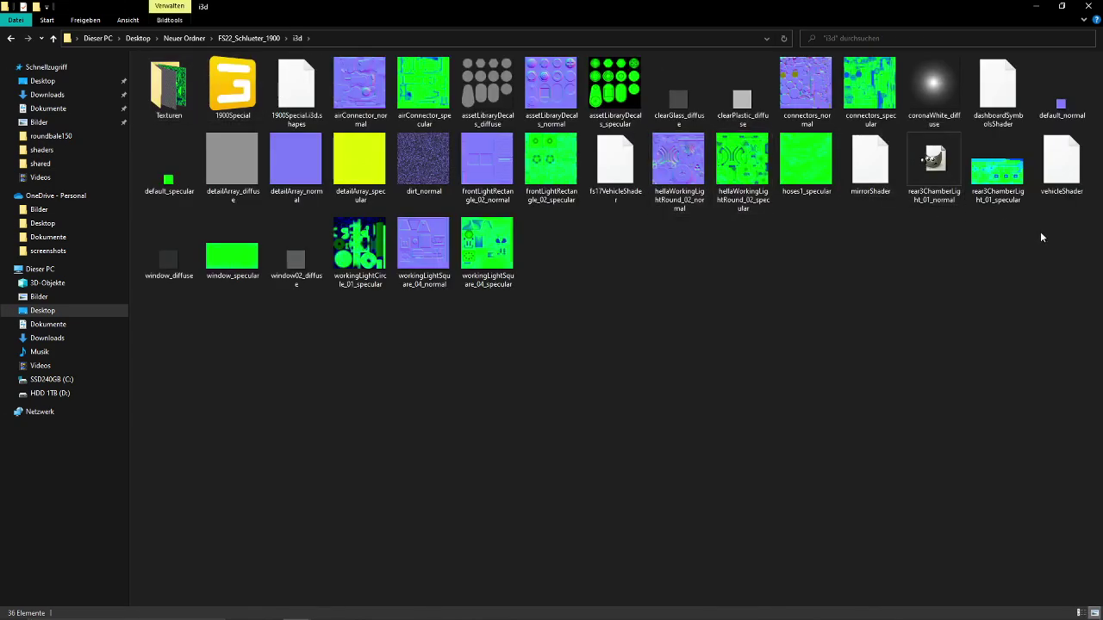
left_click_drag(947, 215, 172, 45)
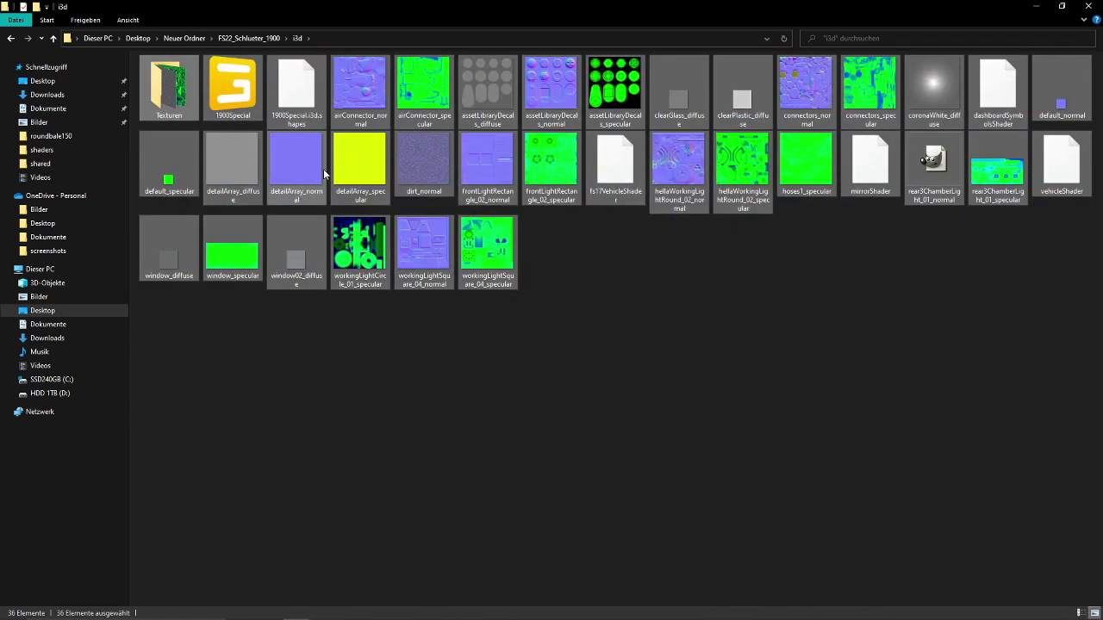
key("BackSpace")
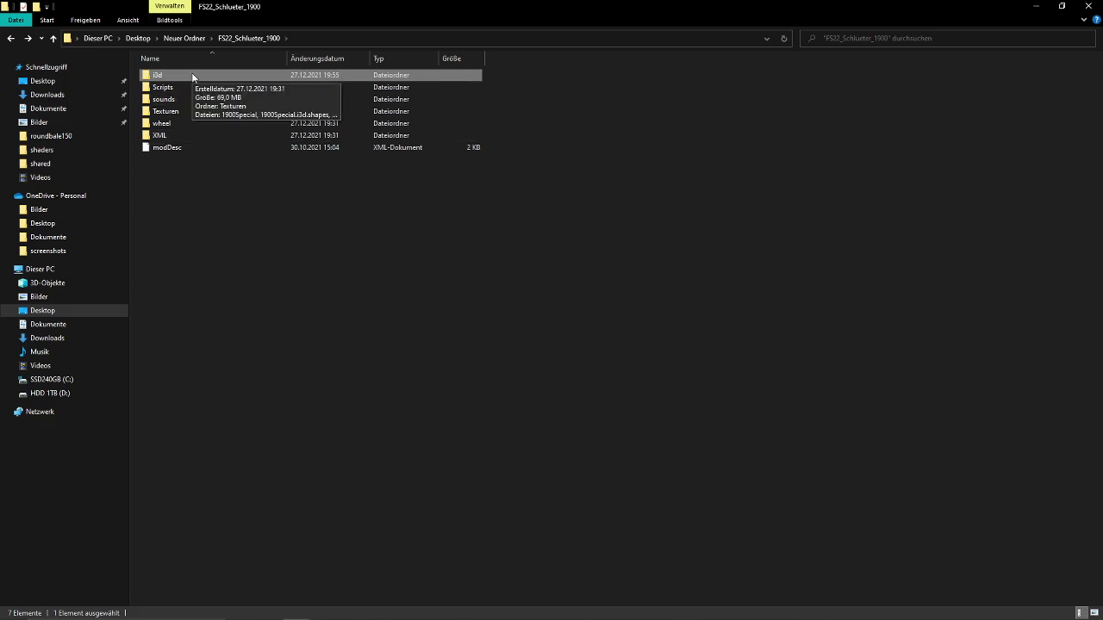
double_click(193, 77)
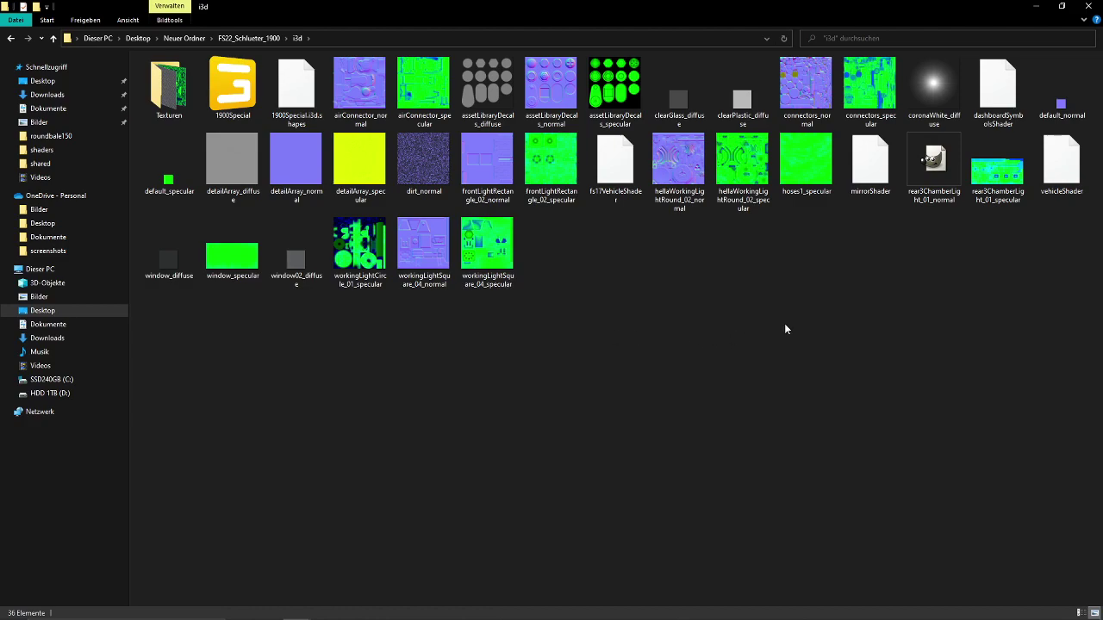
- Delete the mirrorShader file from the i3d folder
left_click(862, 192)
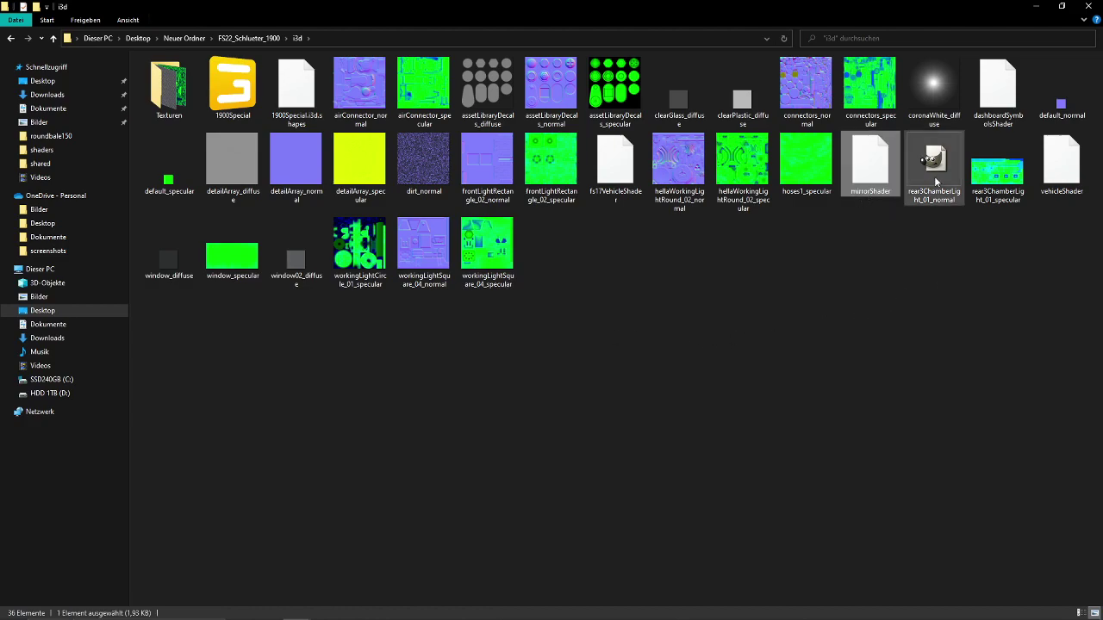
key("Delete")
left_click(623, 195)
key("Delete")
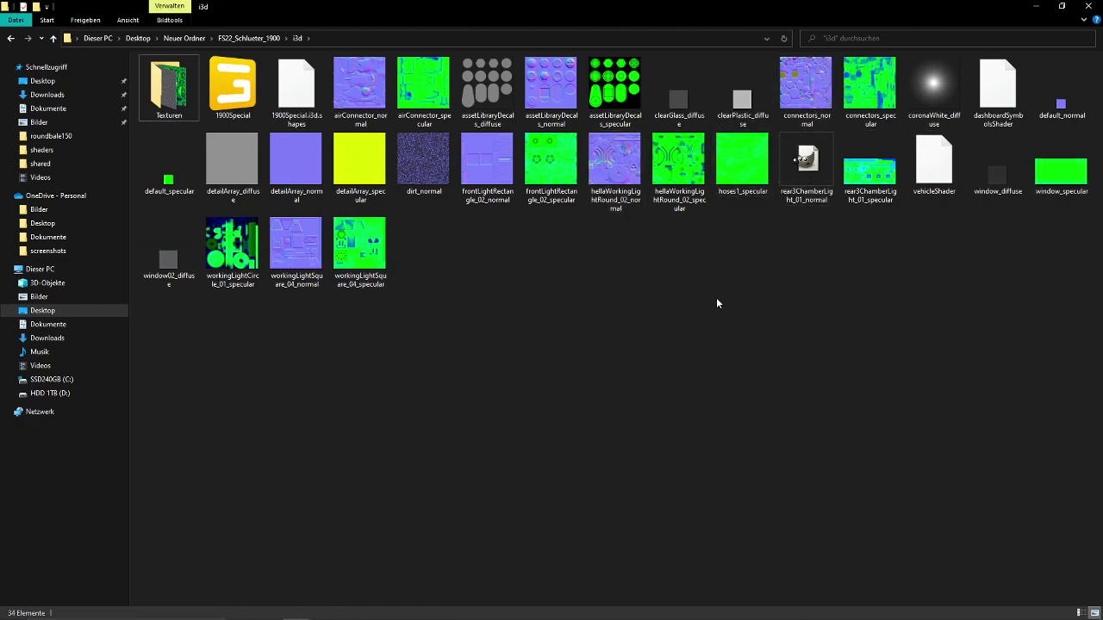
key("ctrl+z")
- Delete the dashboardSymbolsShader and vehicleShader files from the i3d folder
left_click(1017, 112)
key("Delete")
left_click(935, 165)
key("Delete")
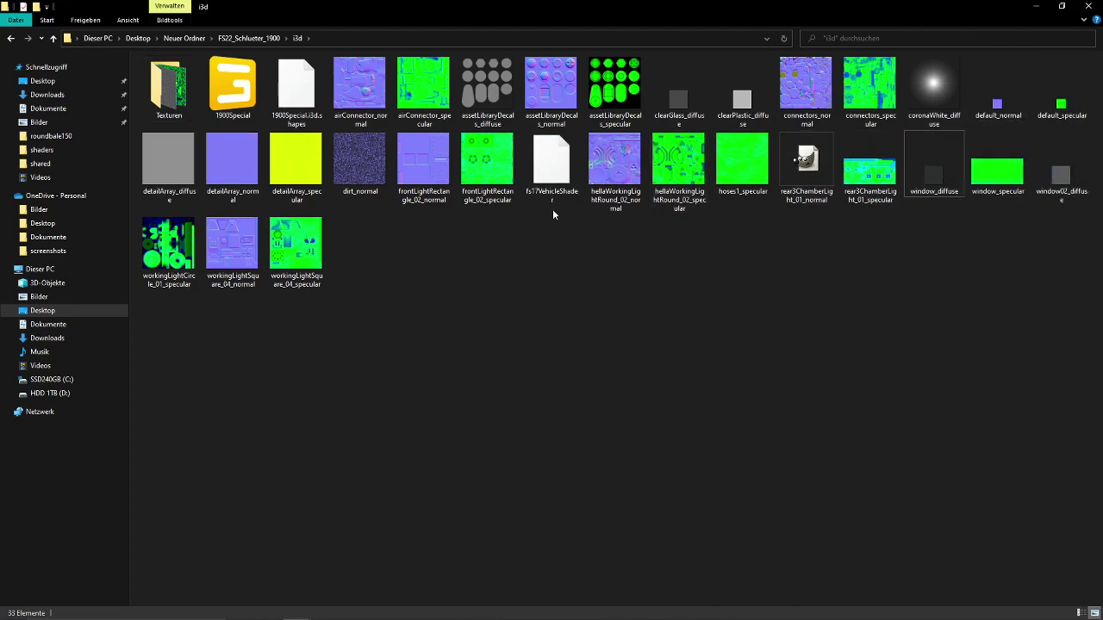
- Check the details of the 1900Special.i3d.shapes file in the i3d folder, ending in the FS22_Schlueter_1900 folder
key("BackSpace")
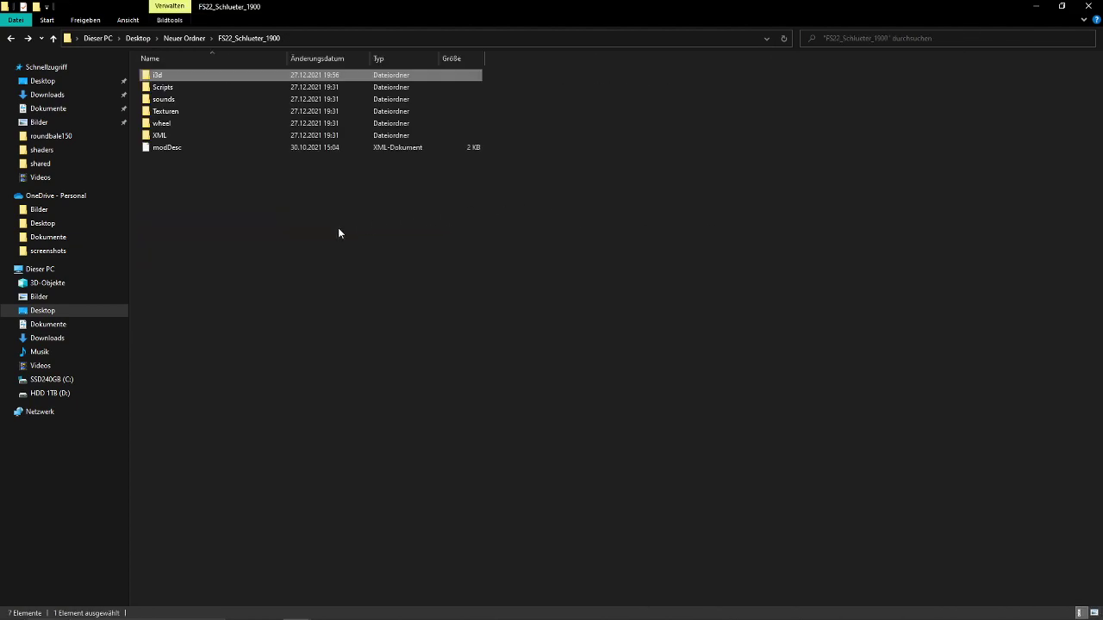
double_click(243, 74)
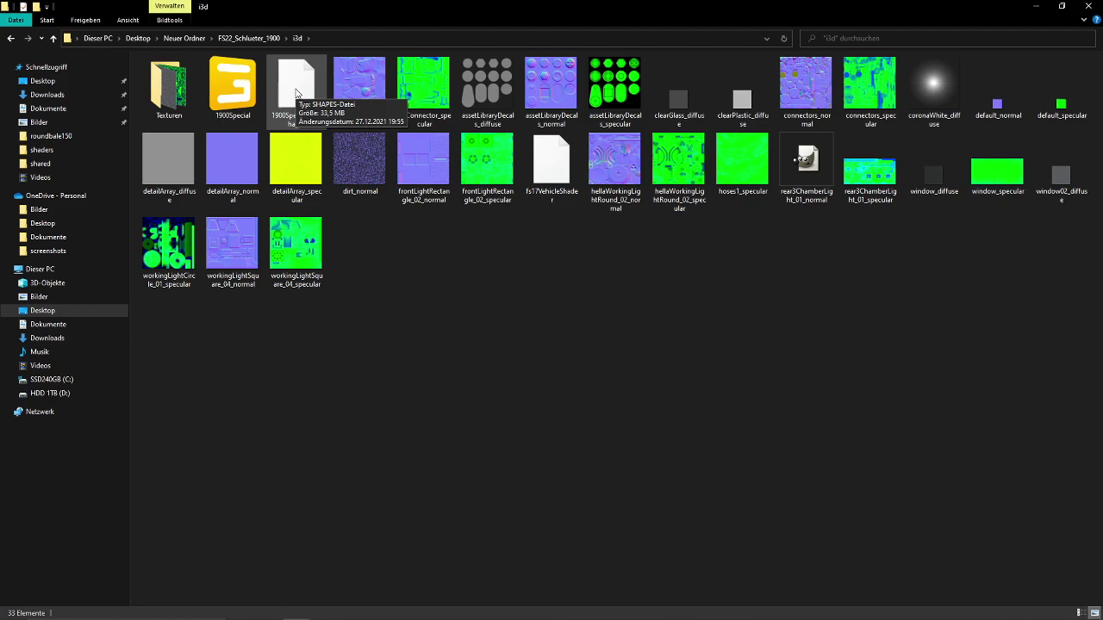
key("alt+Up")
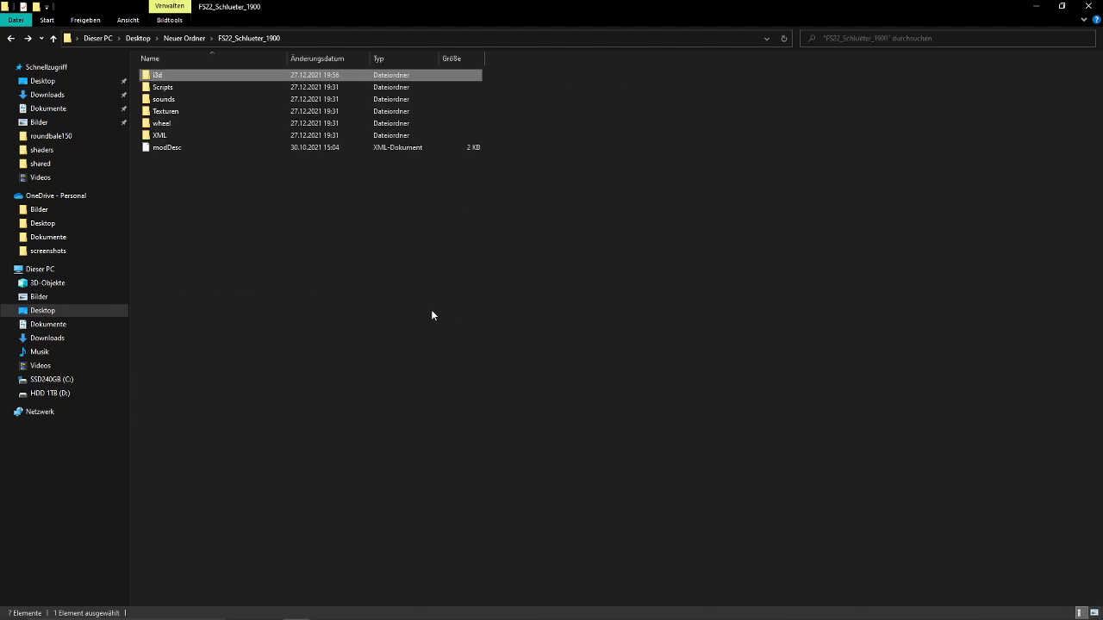